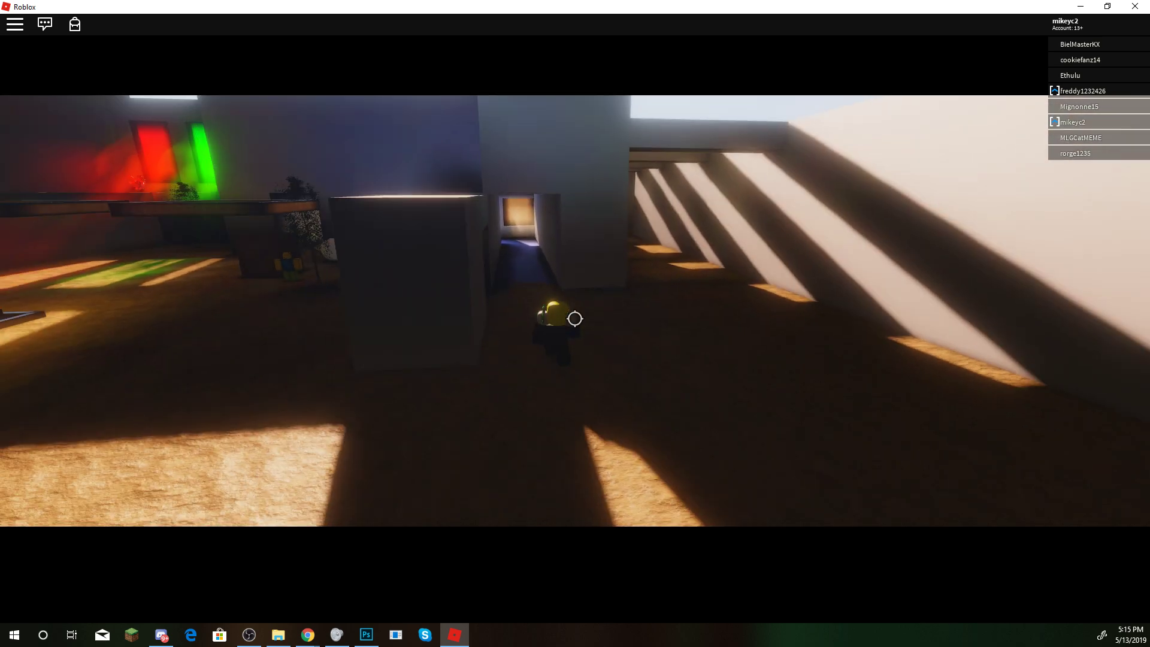
Walk the avatar past the pillar and along the shaded passage beside the sunlit wall to the corner at its end
key("shift")
key("w")
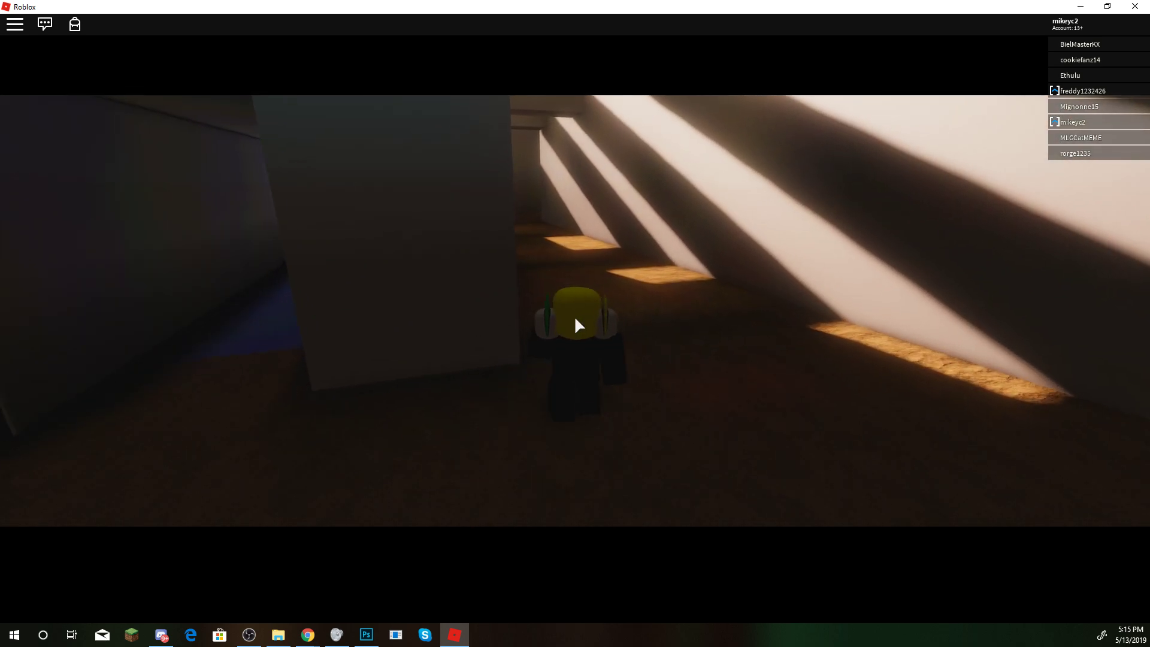
key("w")
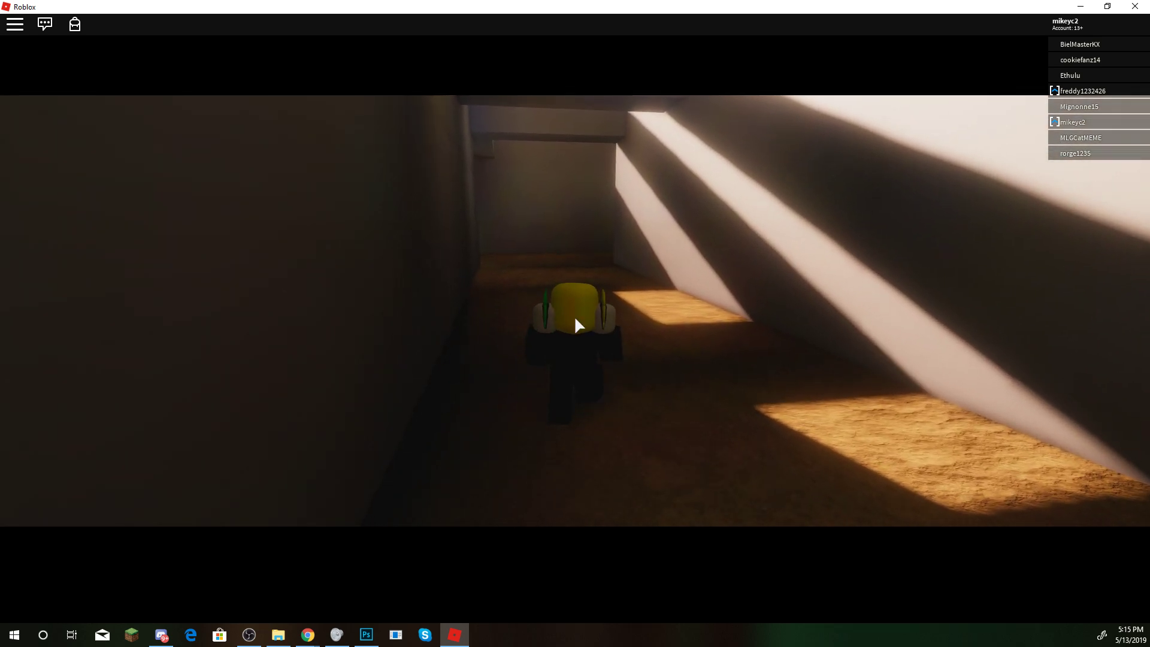
key("w")
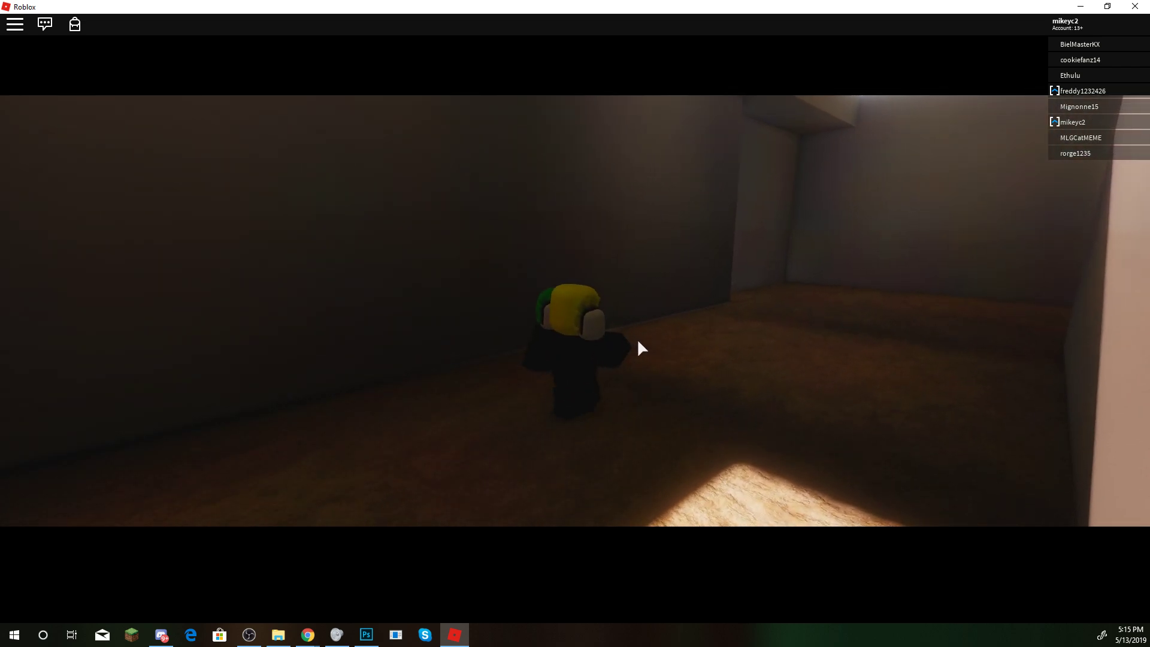
key("w")
key("d")
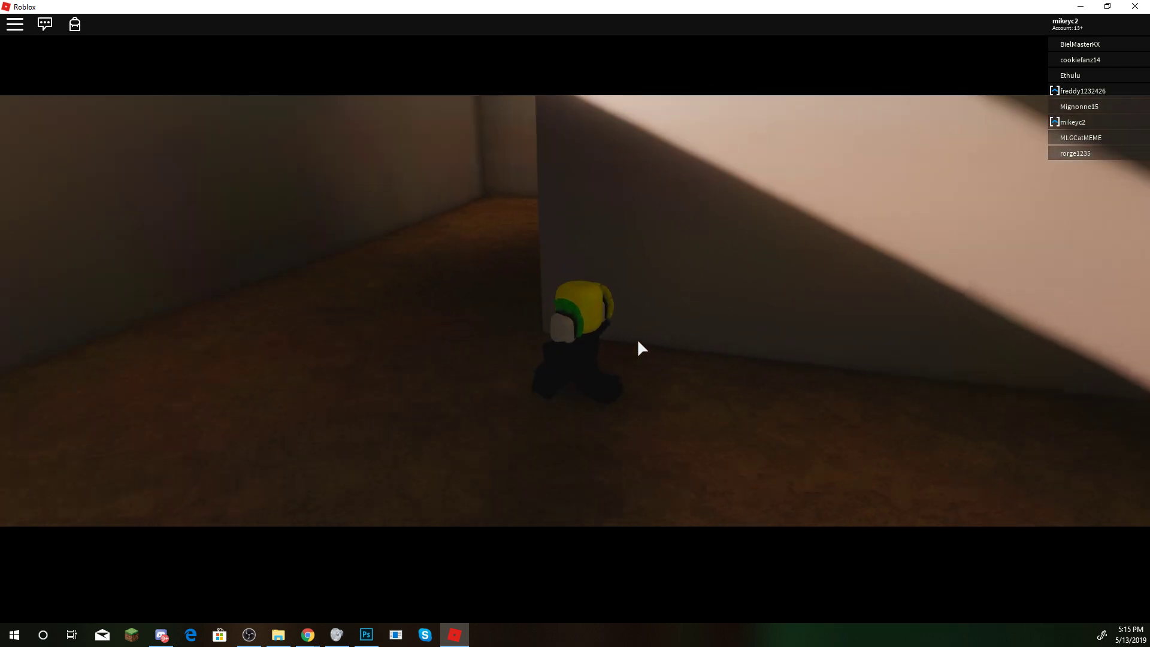
key("a")
key("a")
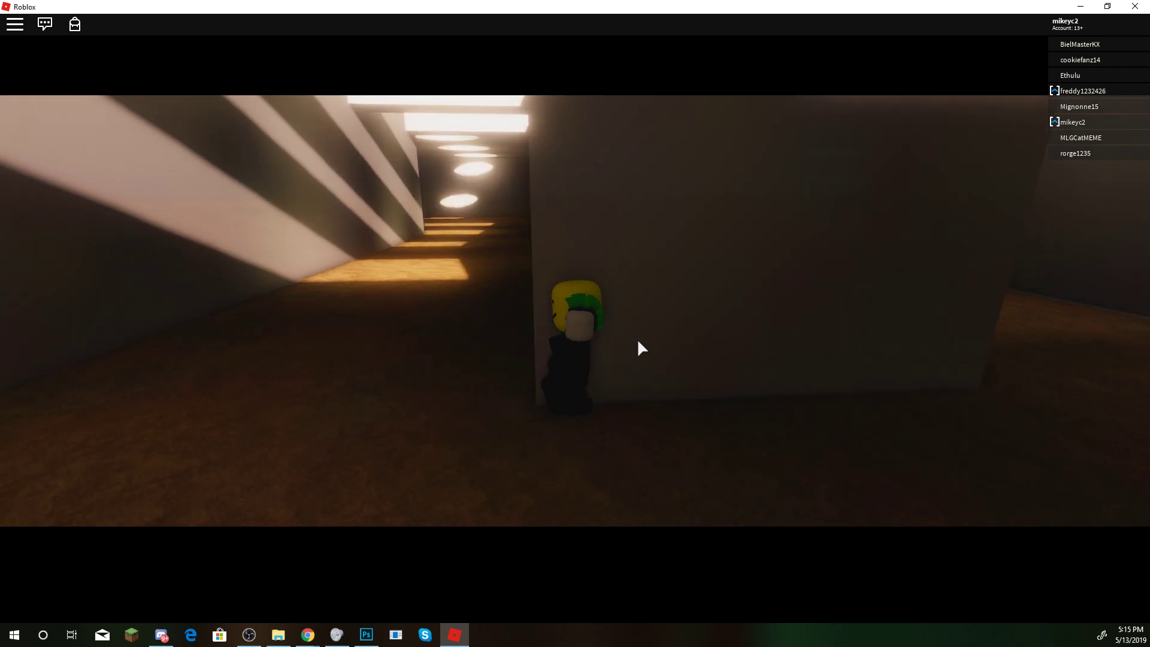
Follow the corridor with the striped sunlight to the room with the reflective pool
key("w")
key("d")
key("w")
key("a")
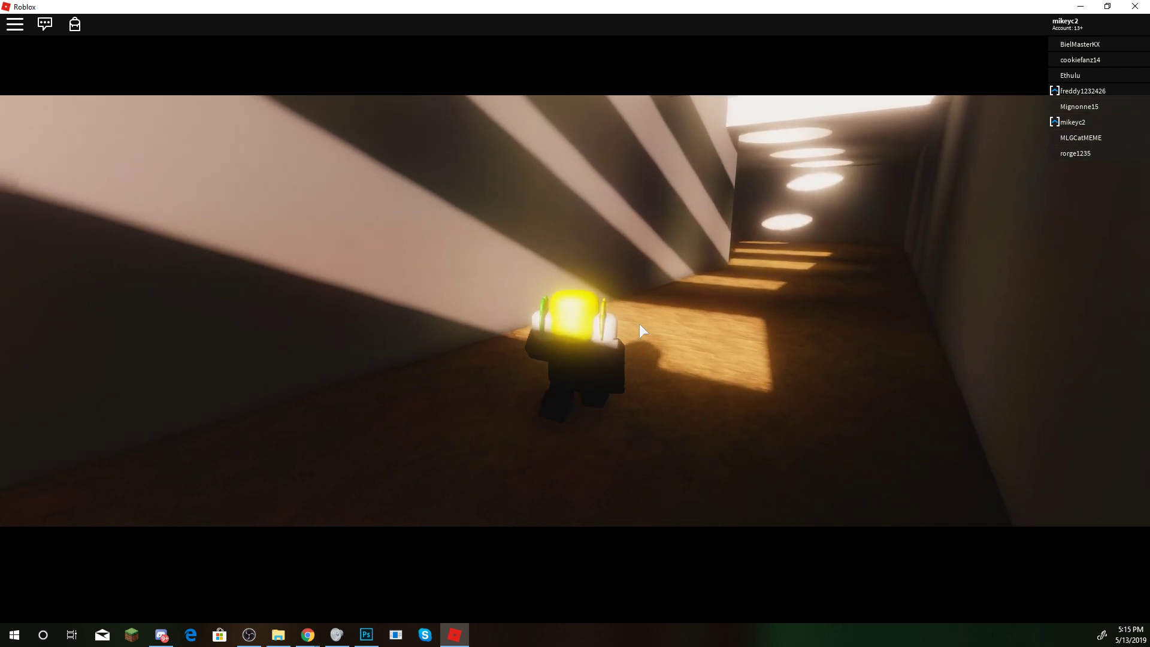
key("d")
key("w")
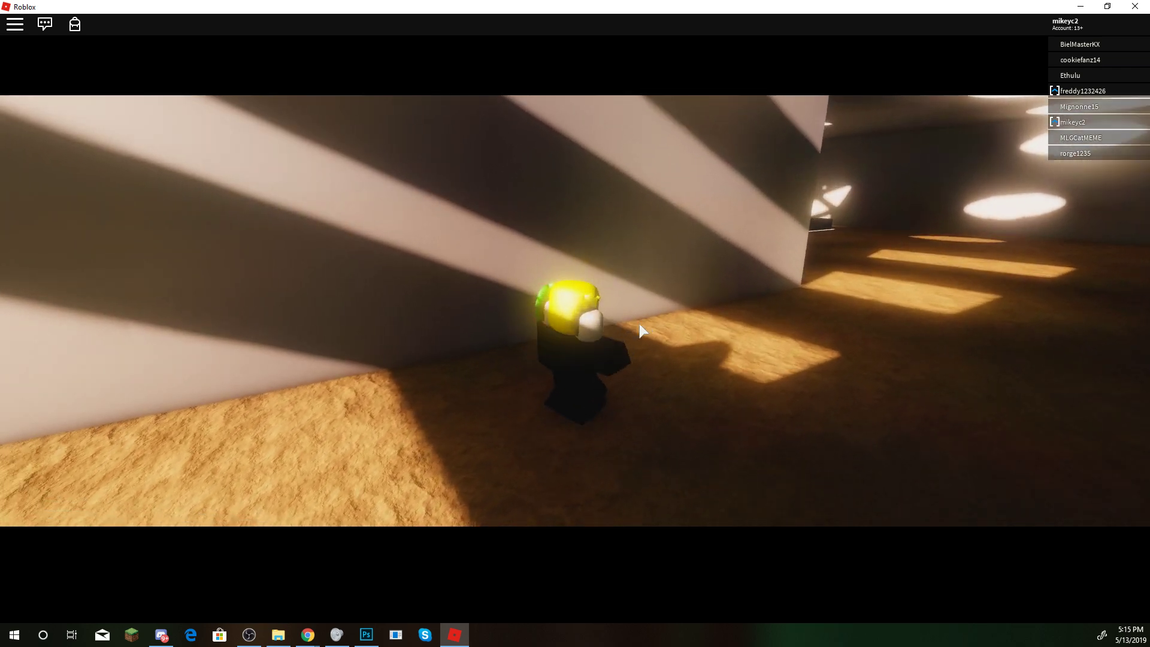
key("d")
key("w")
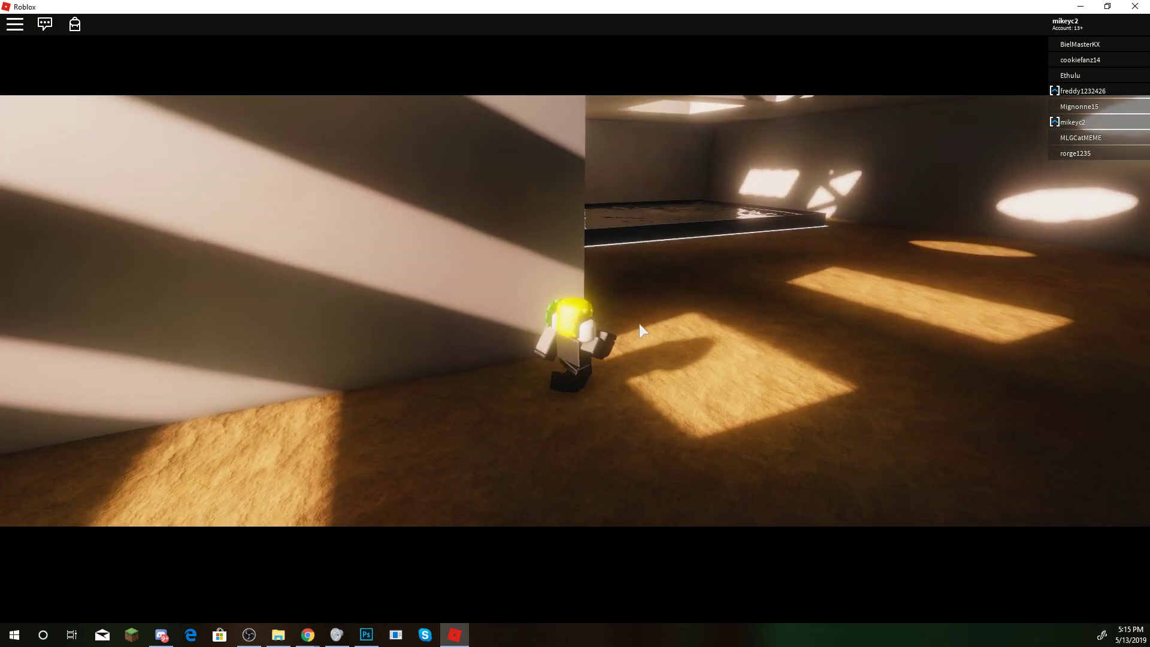
key("w")
key("d")
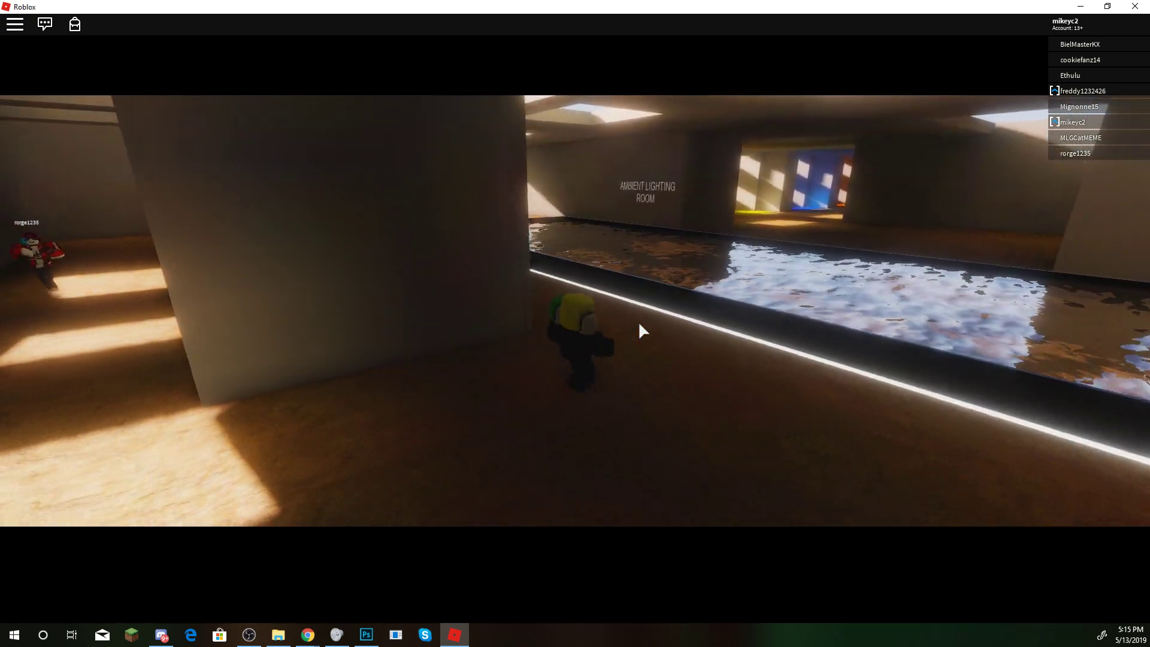
Jump into the pool and cross it to the floor outside the Ambient Lighting Room
key("space")
key("w")
key("d")
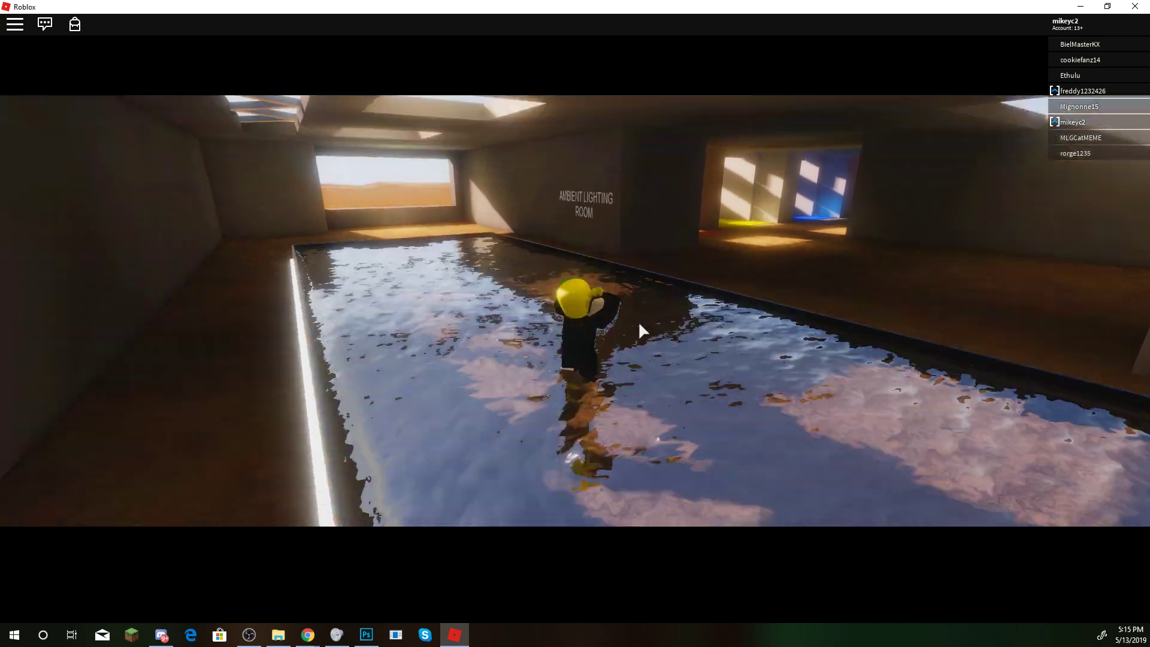
key("space")
key("w")
key("d")
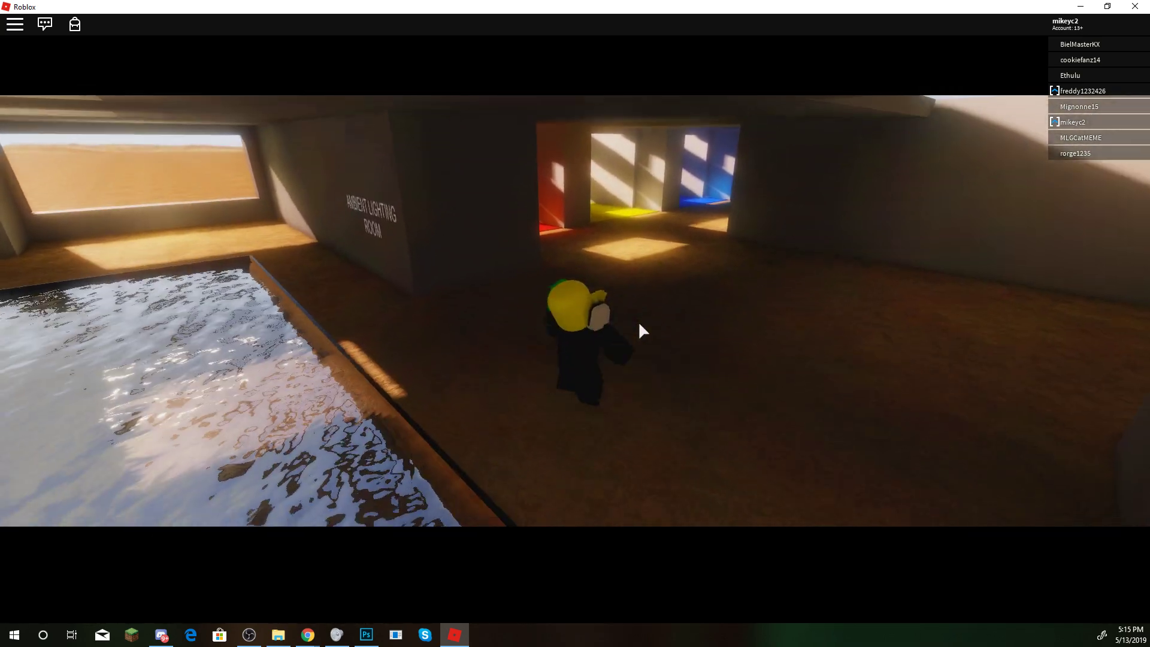
Enter the Ambient Lighting Room and walk past the red bay to the yellow bay
key("shift")
key("w")
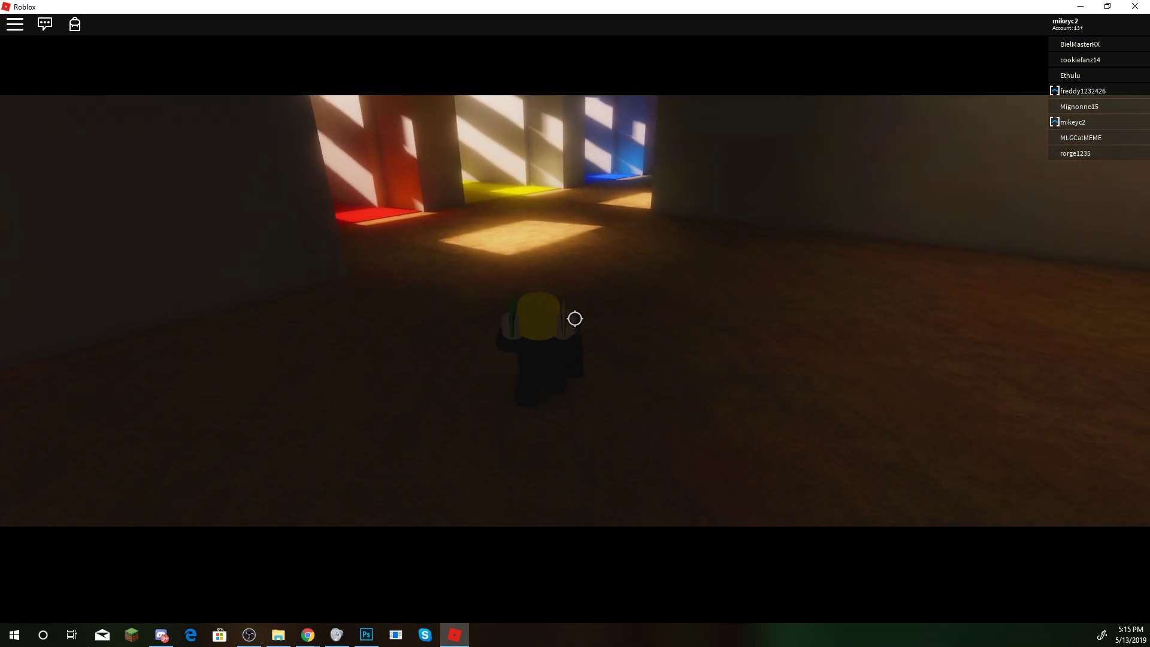
key("shift")
key("w")
key("d")
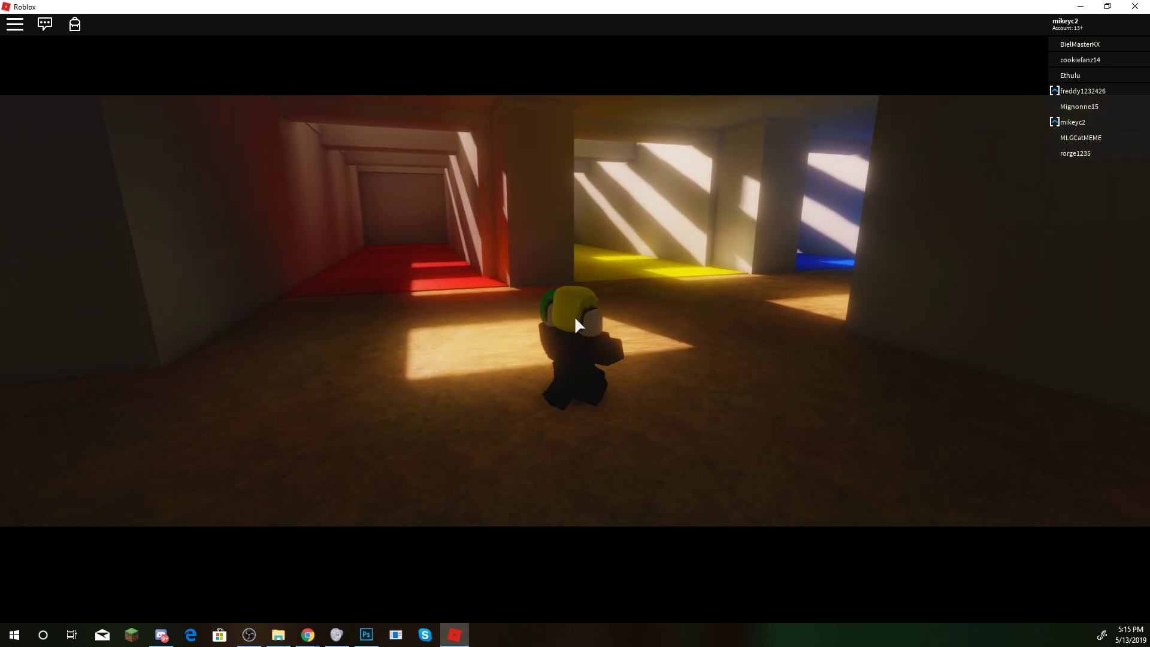
key("w")
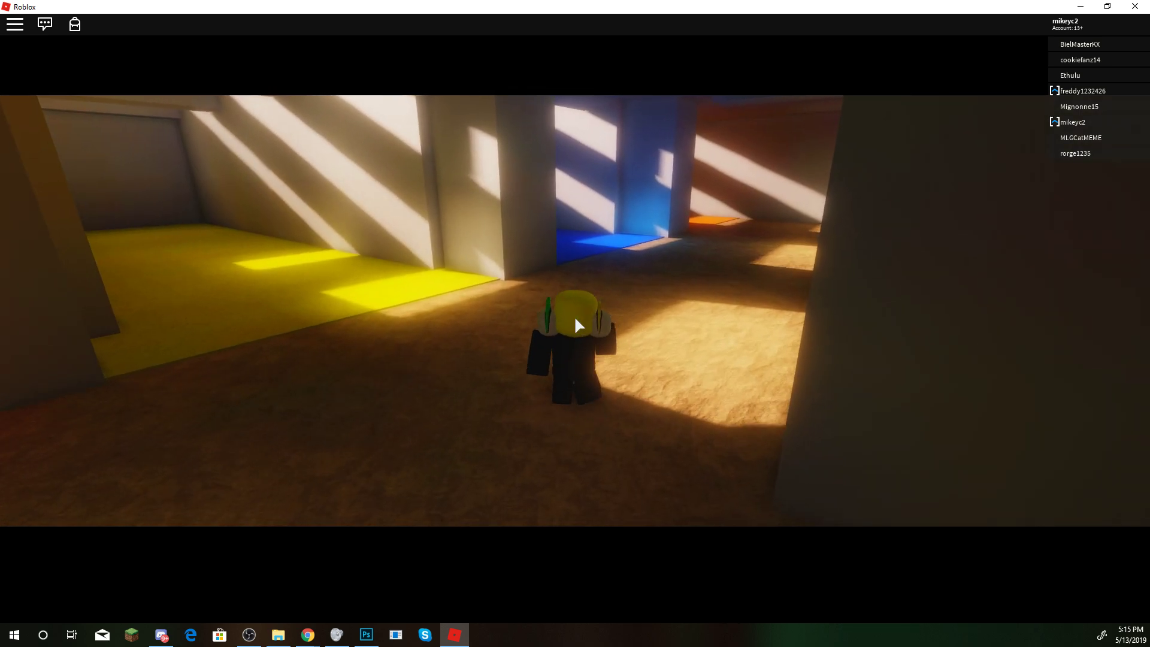
Walk past the yellow and blue bays and enter the bay with the orange floor
key("d")
key("d")
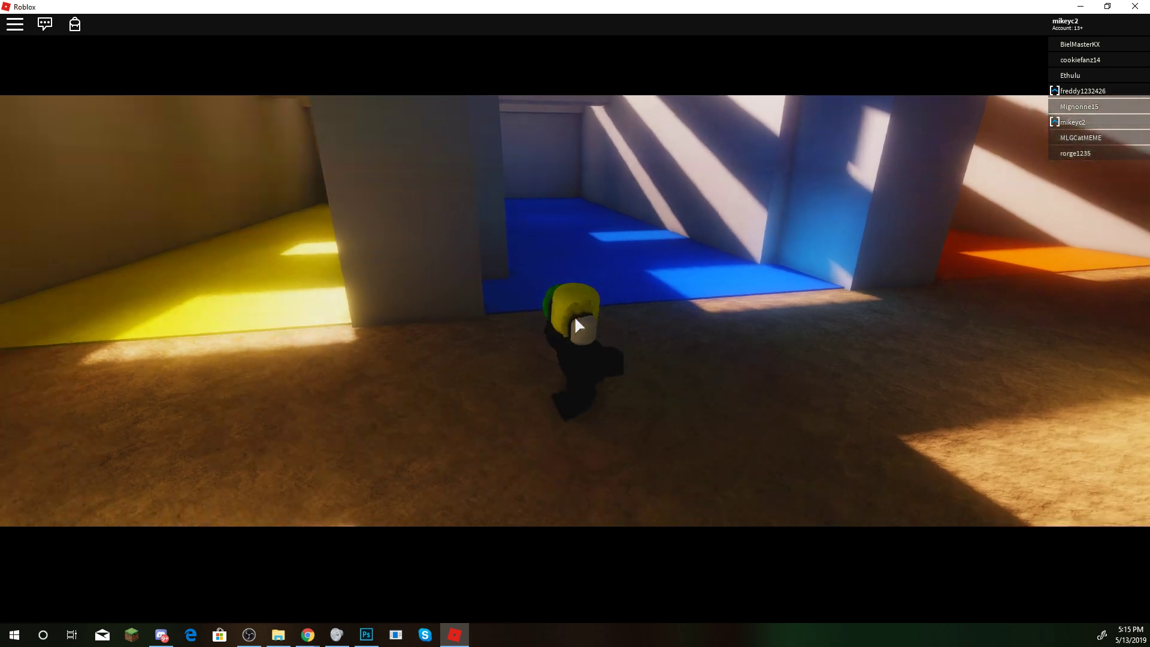
key("s")
key("w")
key("d")
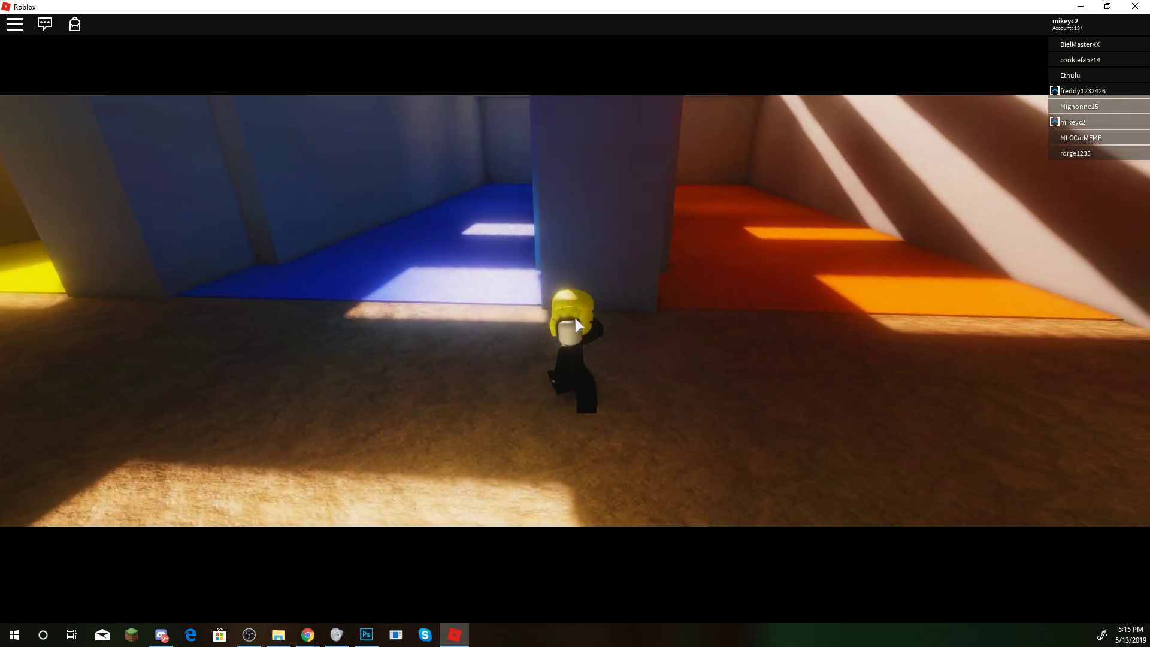
key("w")
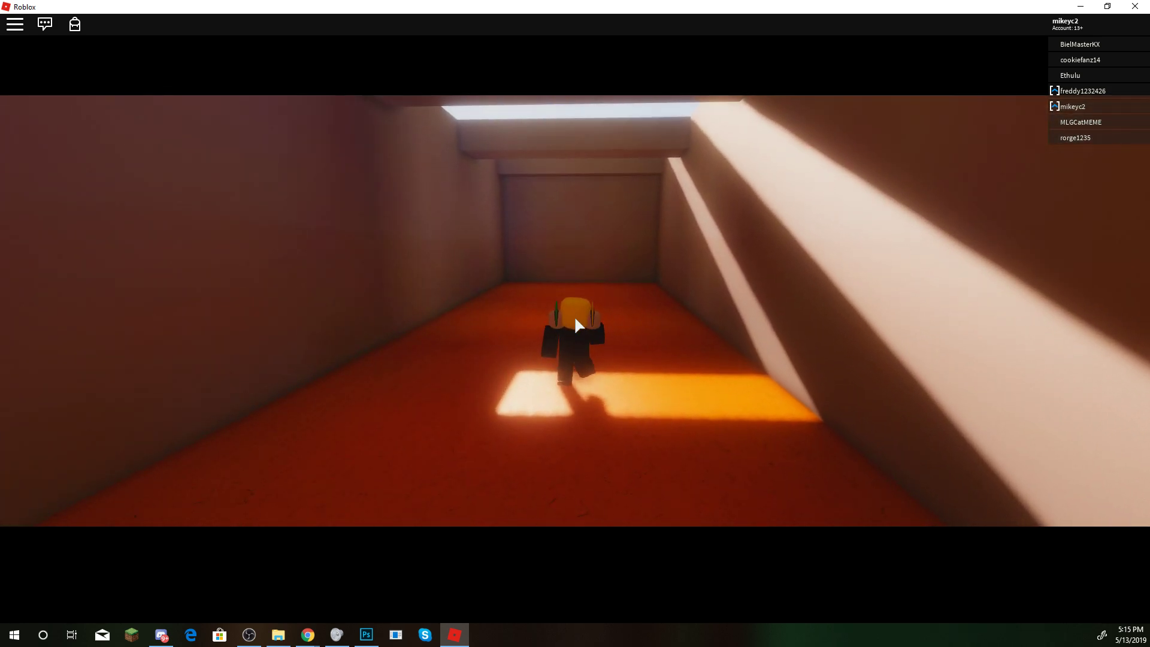
Turn the avatar to face the camera in the orange bay's sunlight patch and frame it against the back wall
key("s")
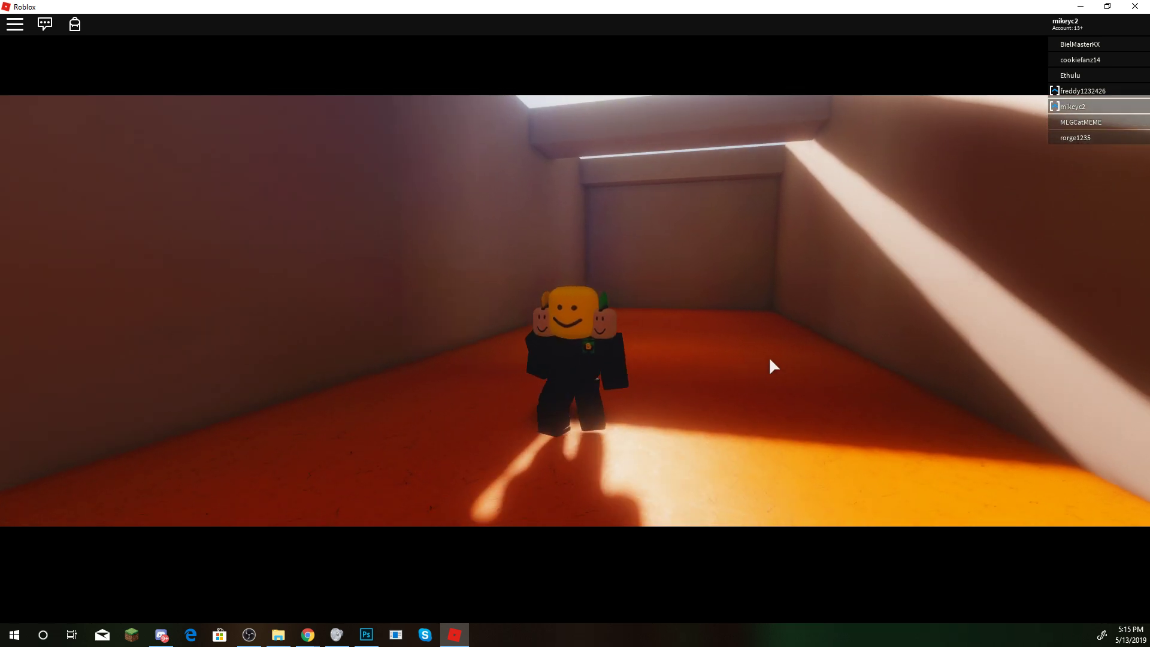
scroll(770, 365, "down", 3)
scroll(771, 363, "up", 3)
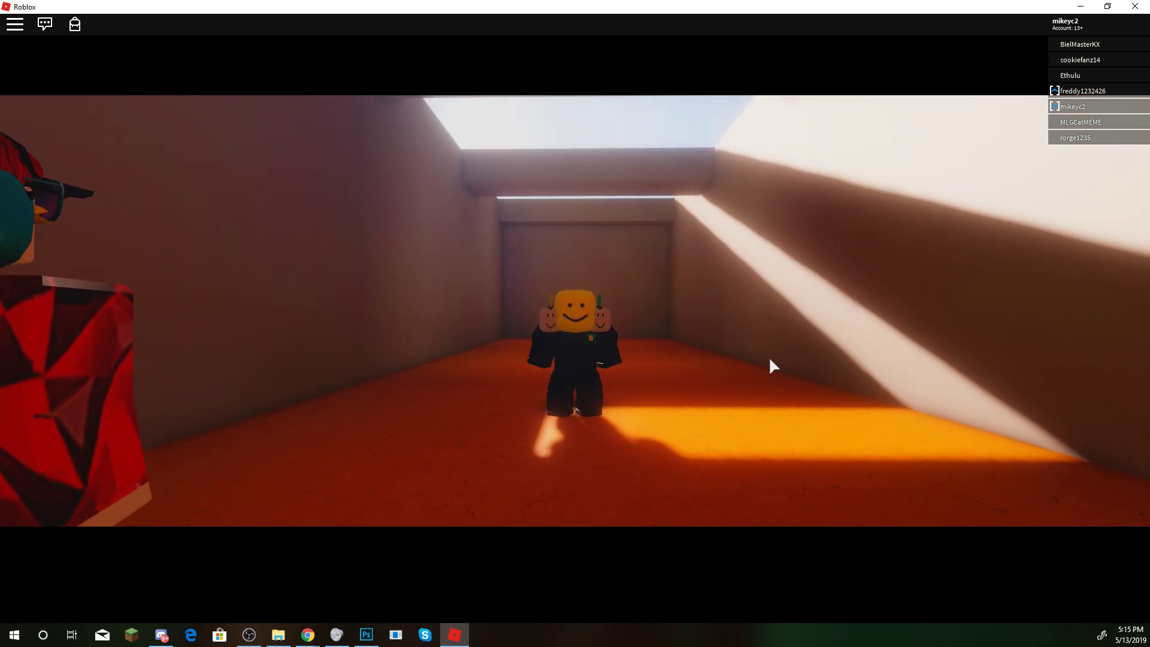
key("s")
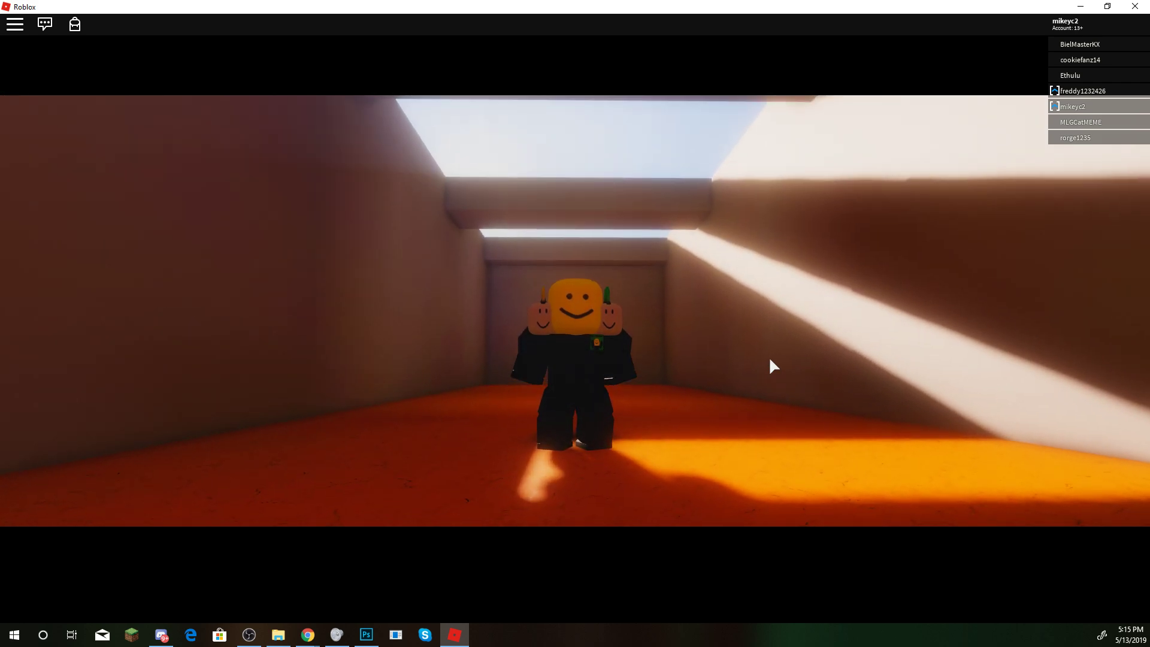
key("d")
key("w")
key("s")
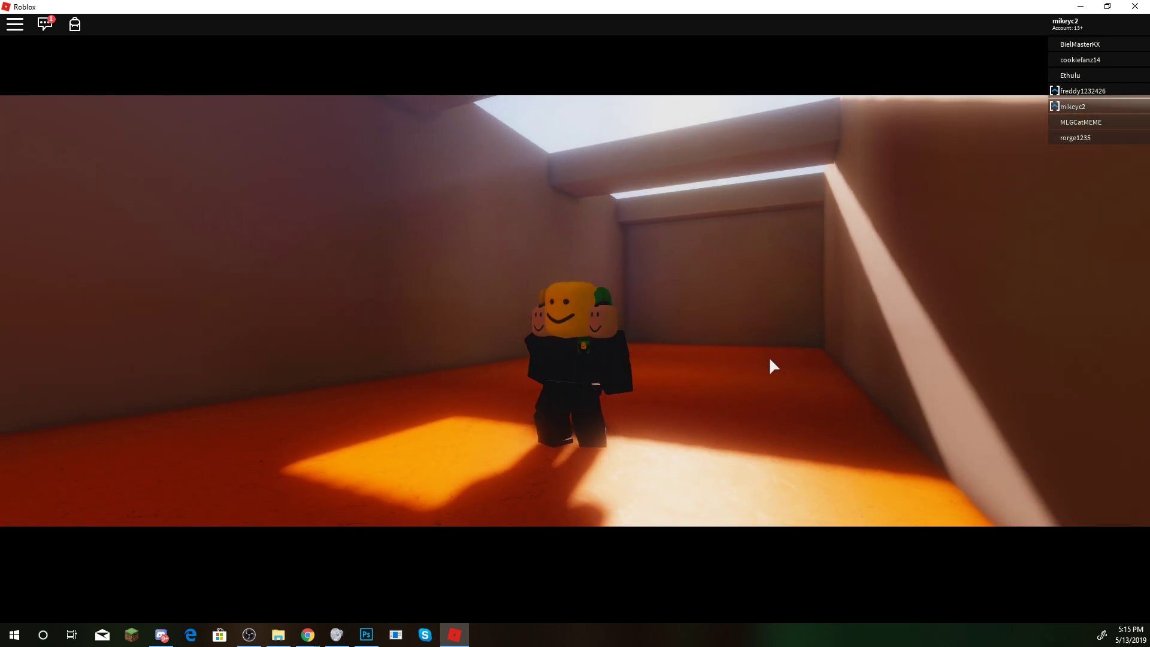
scroll(769, 362, "down", 3)
scroll(770, 360, "up", 2)
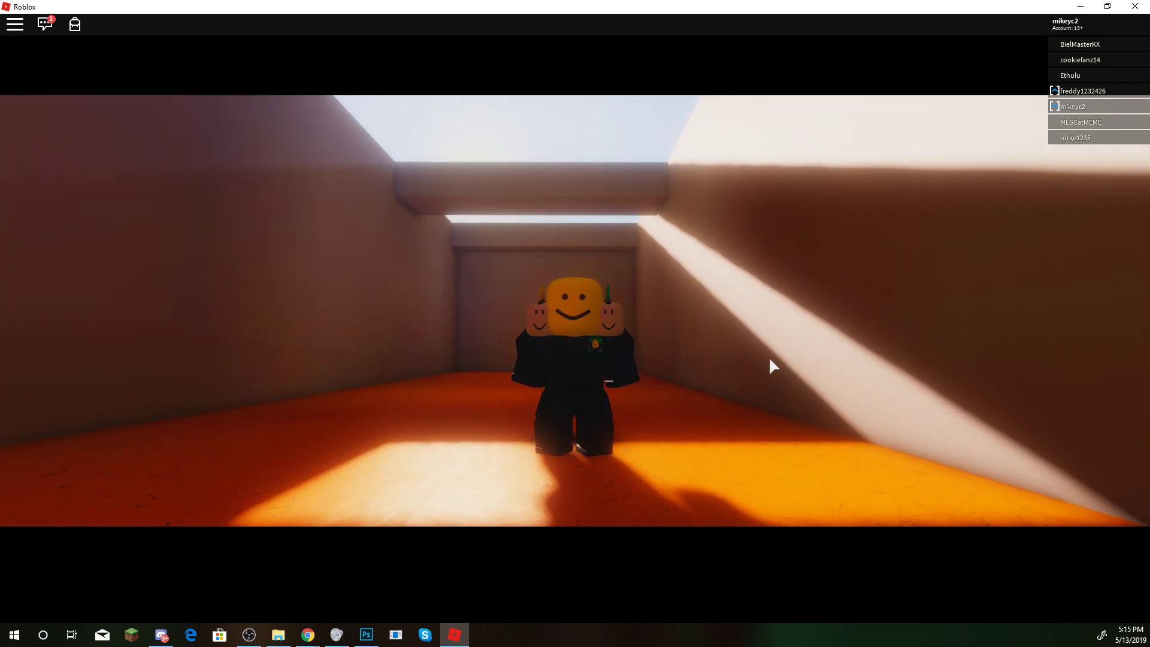
scroll(770, 359, "down", 2)
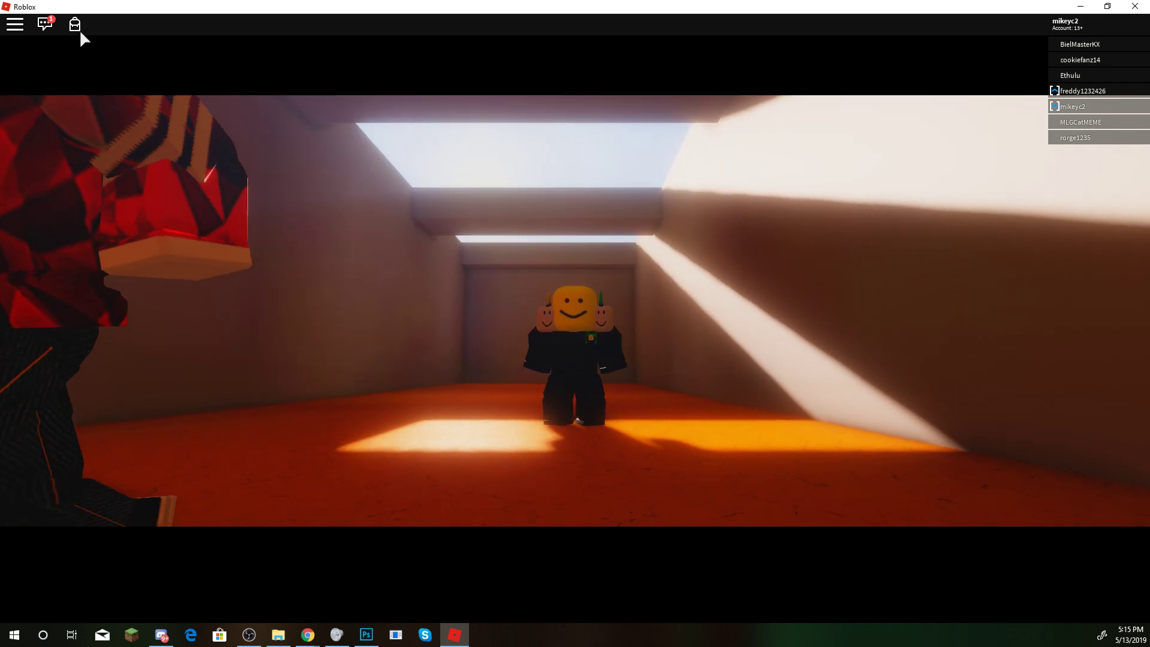
scroll(479, 260, "up", 2)
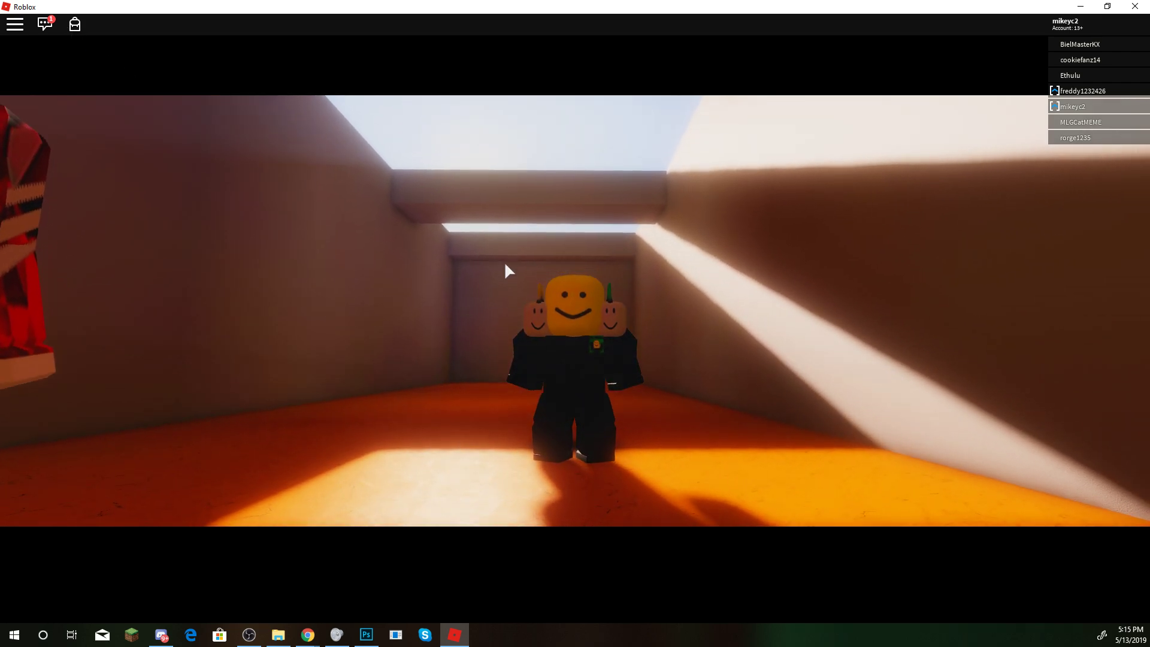
scroll(505, 264, "down", 2)
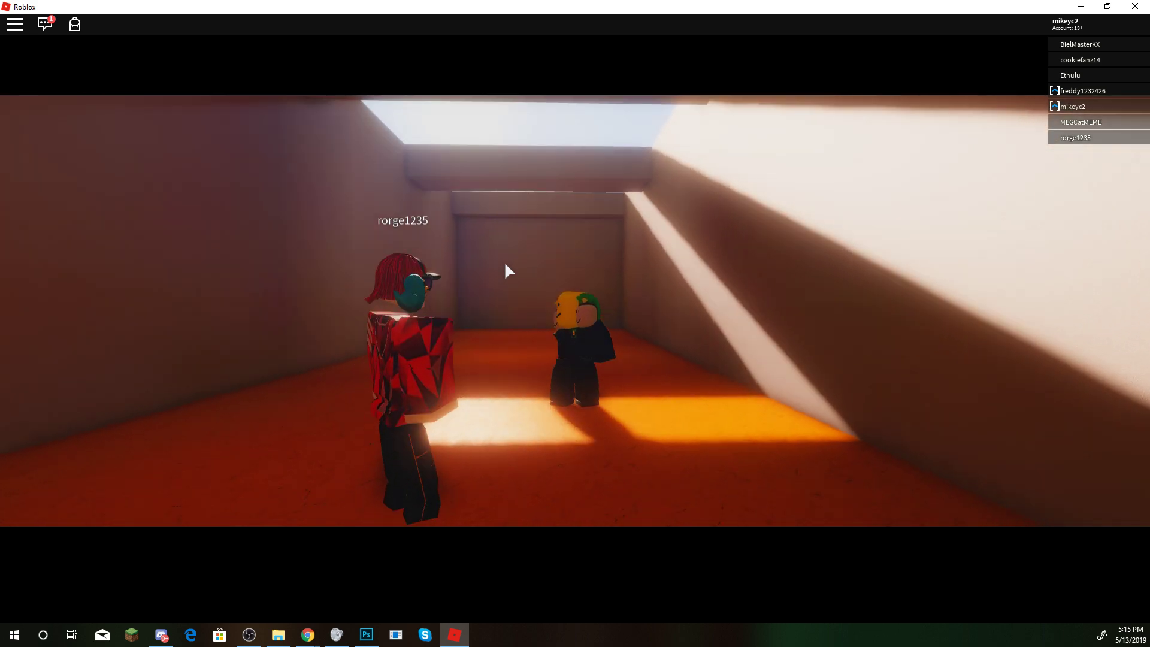
scroll(505, 265, "up", 3)
scroll(505, 265, "down", 3)
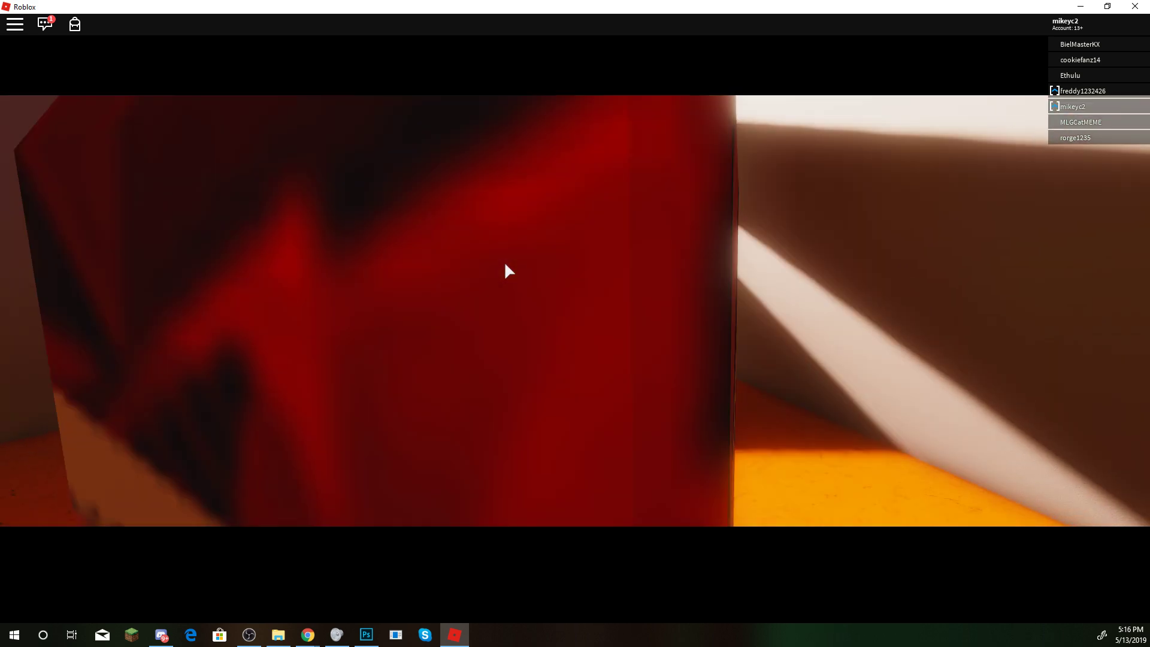
Send the chat messages "hello" and "Can you move back for a sec I need a screenshot"
key("slash")
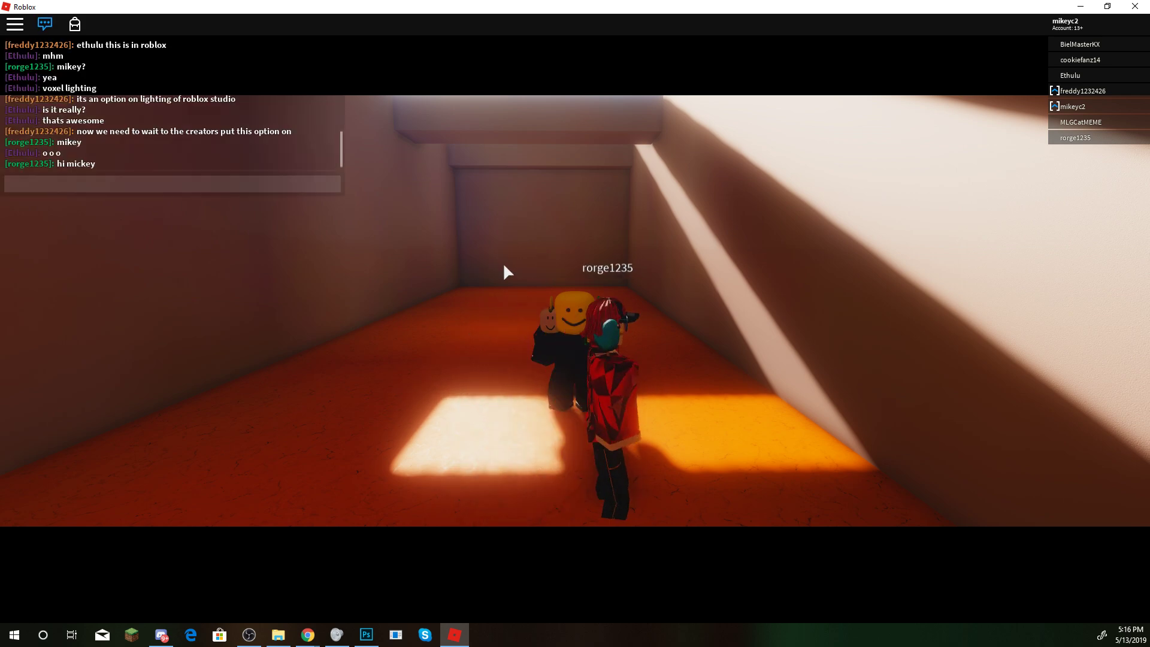
type("M")
key("BackSpace")
type("hello")
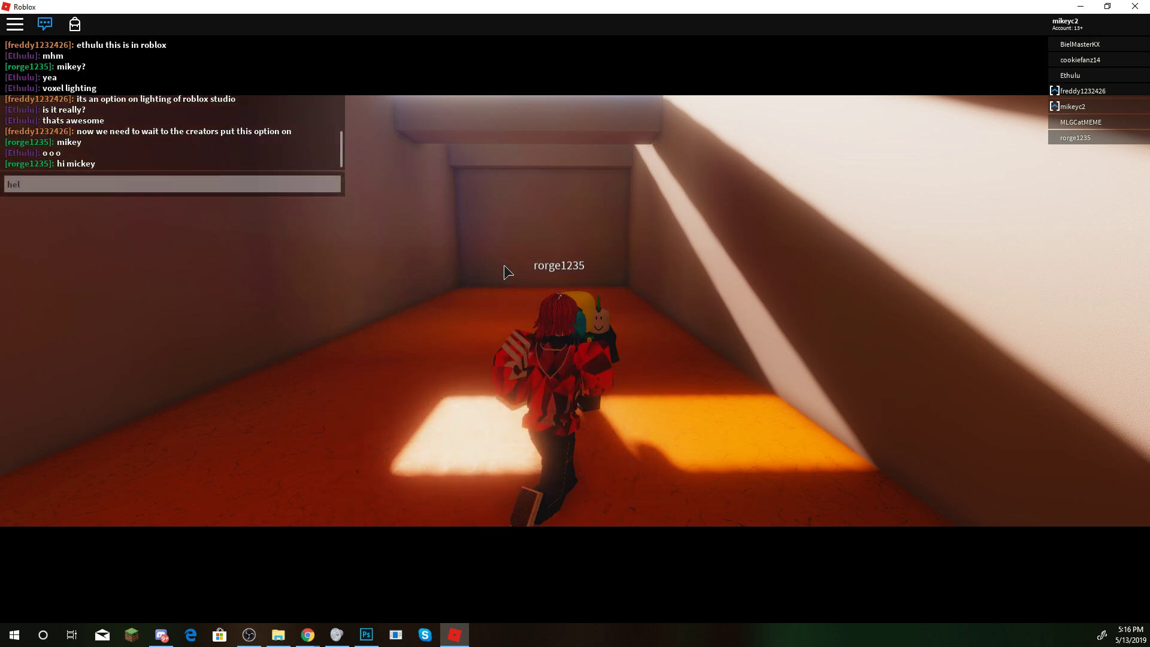
key("Return")
key("slash")
type("Can you move back for a sec I need a screens")
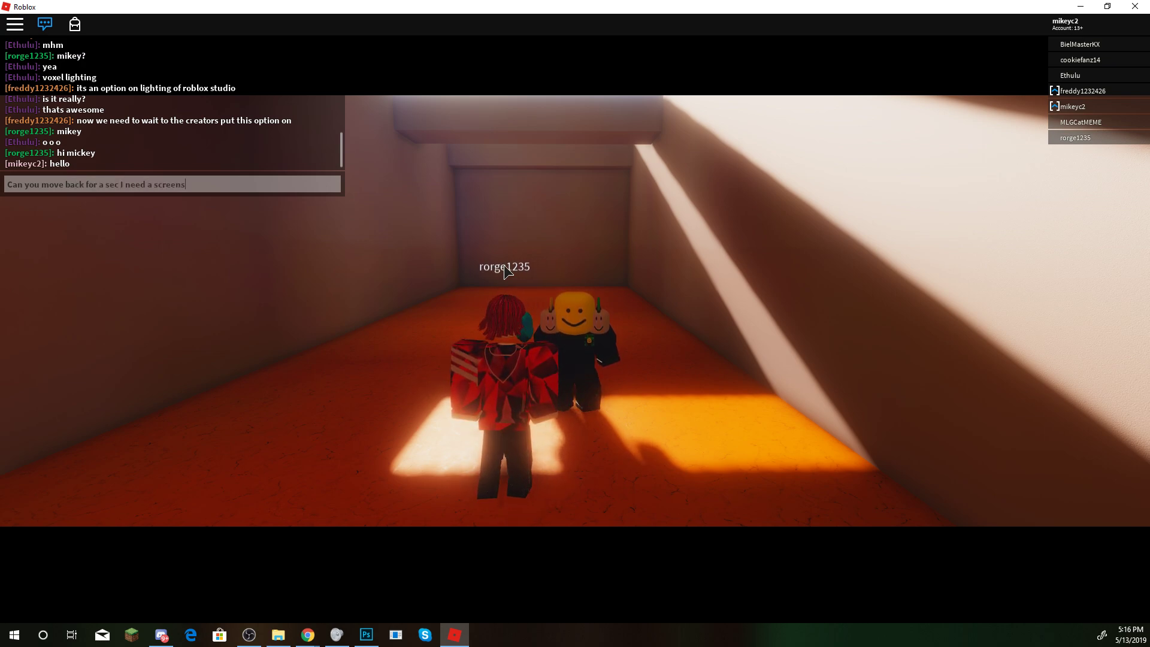
Reposition the avatar in the orange bay's sunlight patch, facing the camera with the back wall behind it
right_click(535, 280)
key("w")
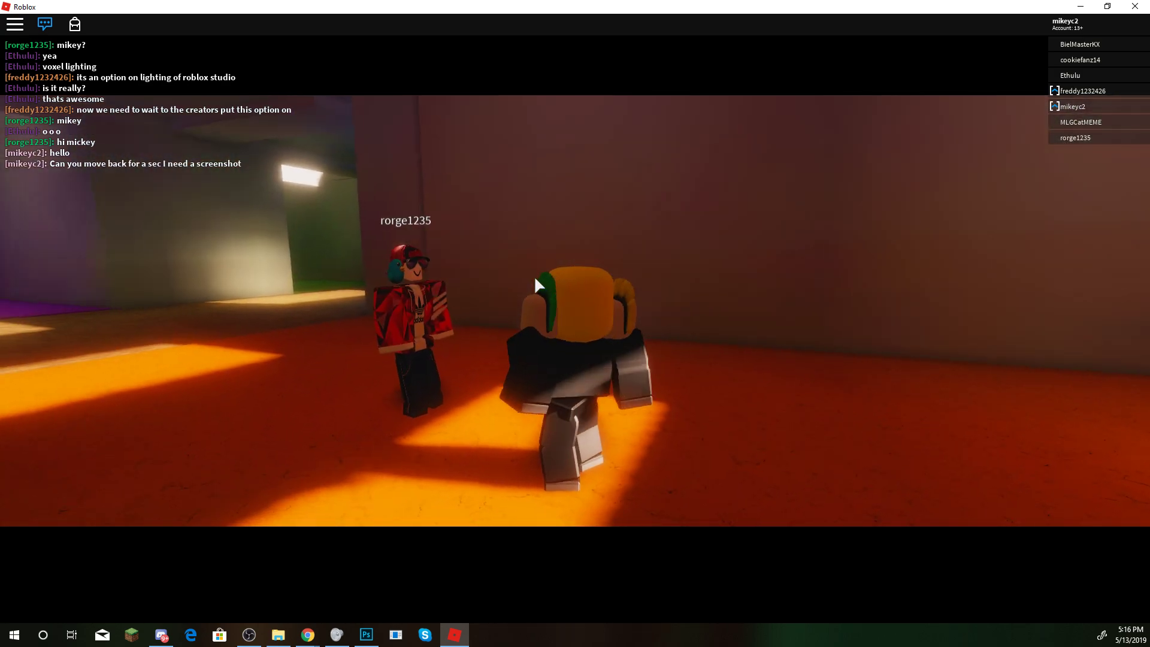
right_click(535, 280)
scroll(535, 280, "down", 3)
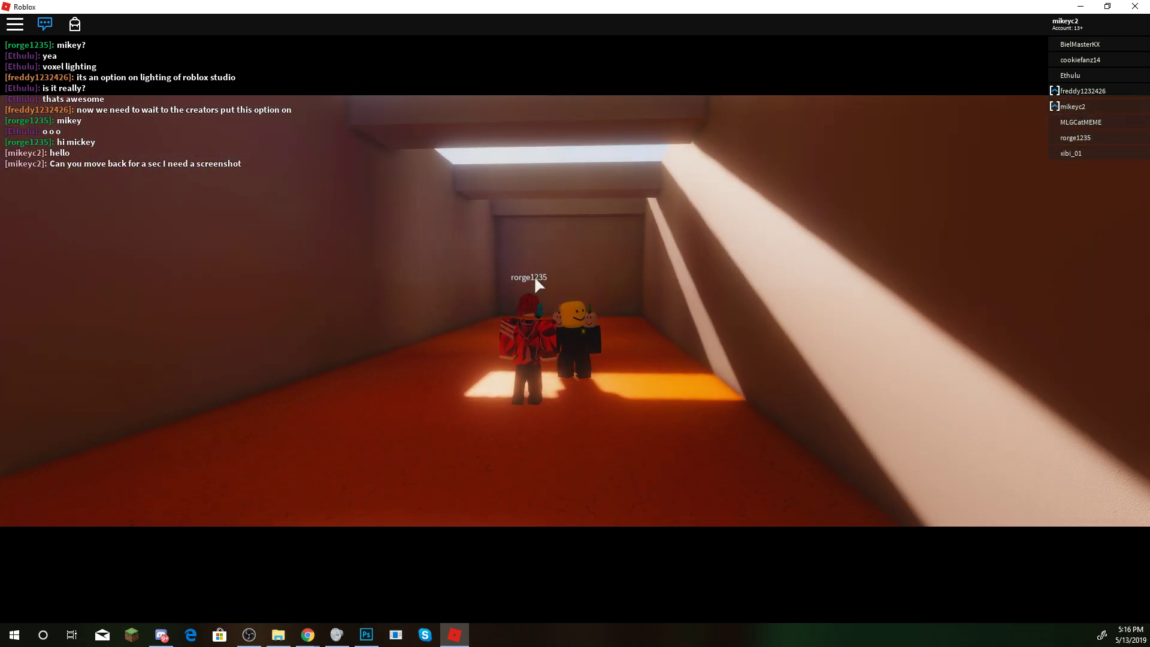
right_click(586, 312)
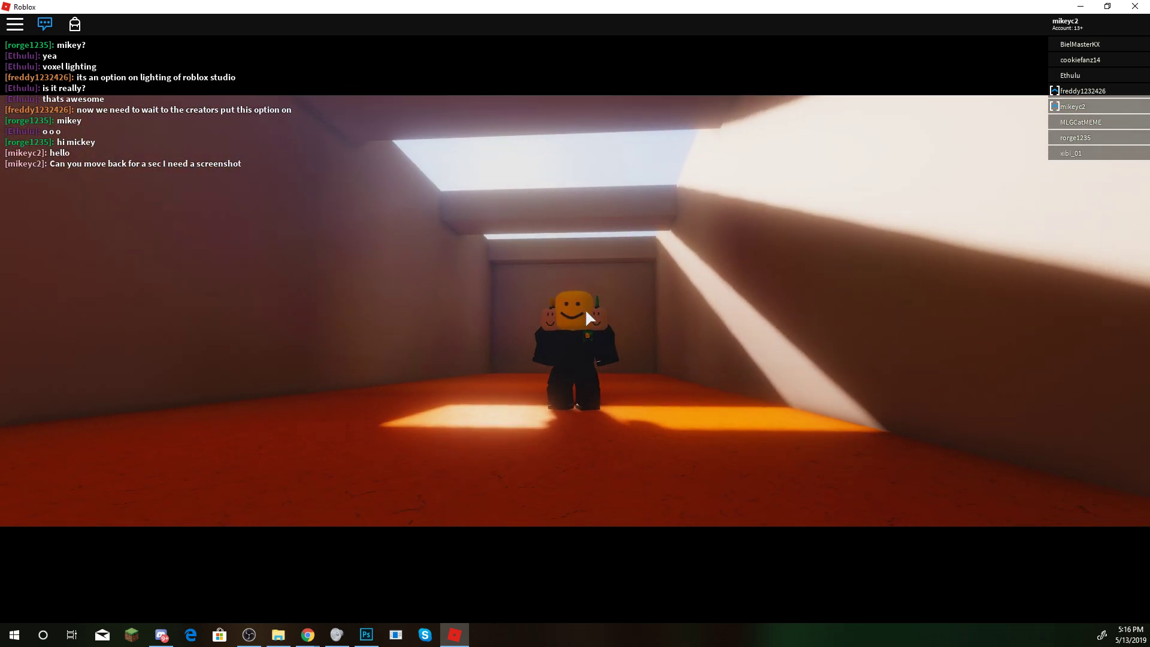
Send the chat message "ty"
key("slash")
type("ty")
key("Return")
Frame the whole avatar in the orange bay and take a screenshot
scroll(634, 312, "up", 3)
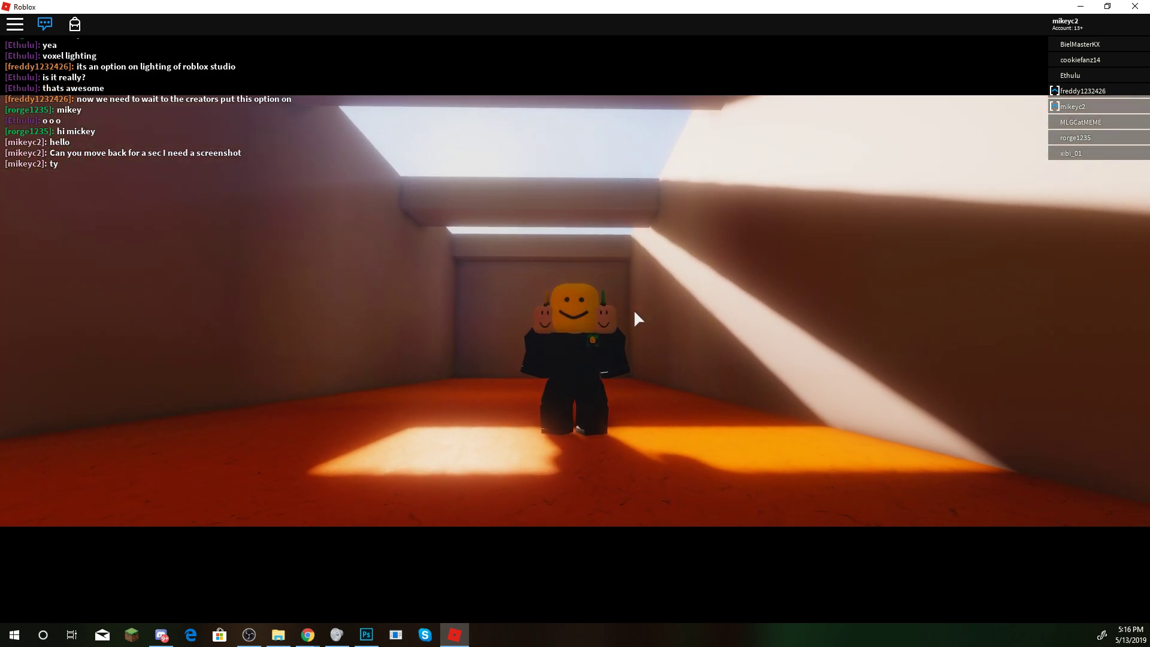
scroll(756, 351, "down", 2)
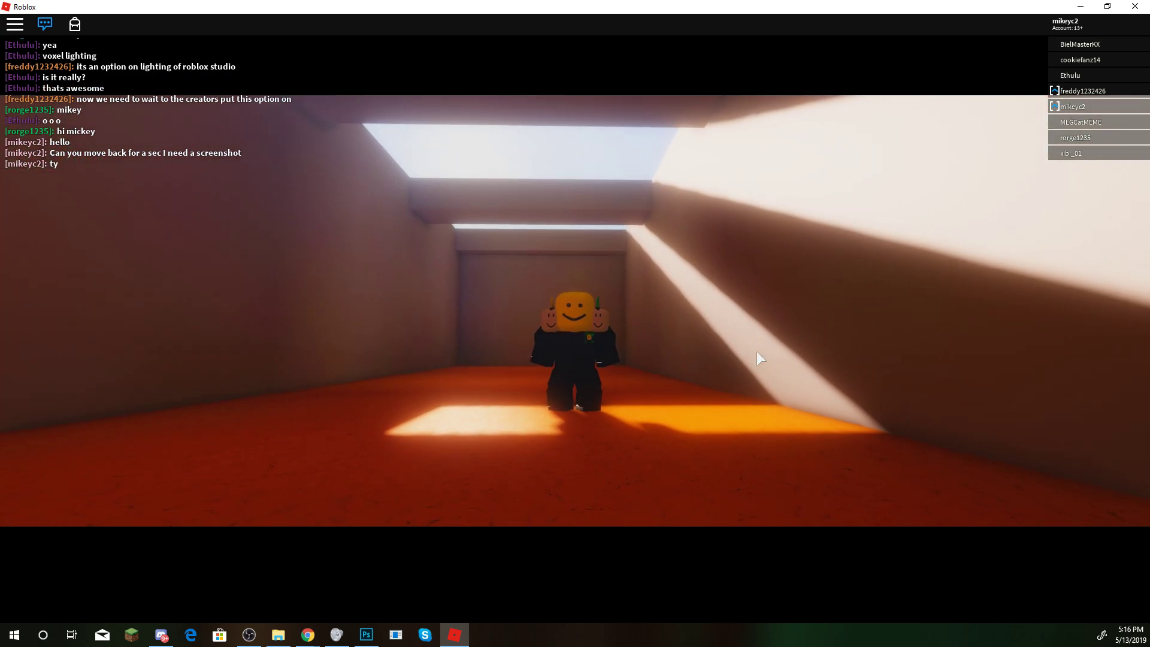
key("Print")
left_click_drag(536, 276, 651, 336)
left_click(639, 348)
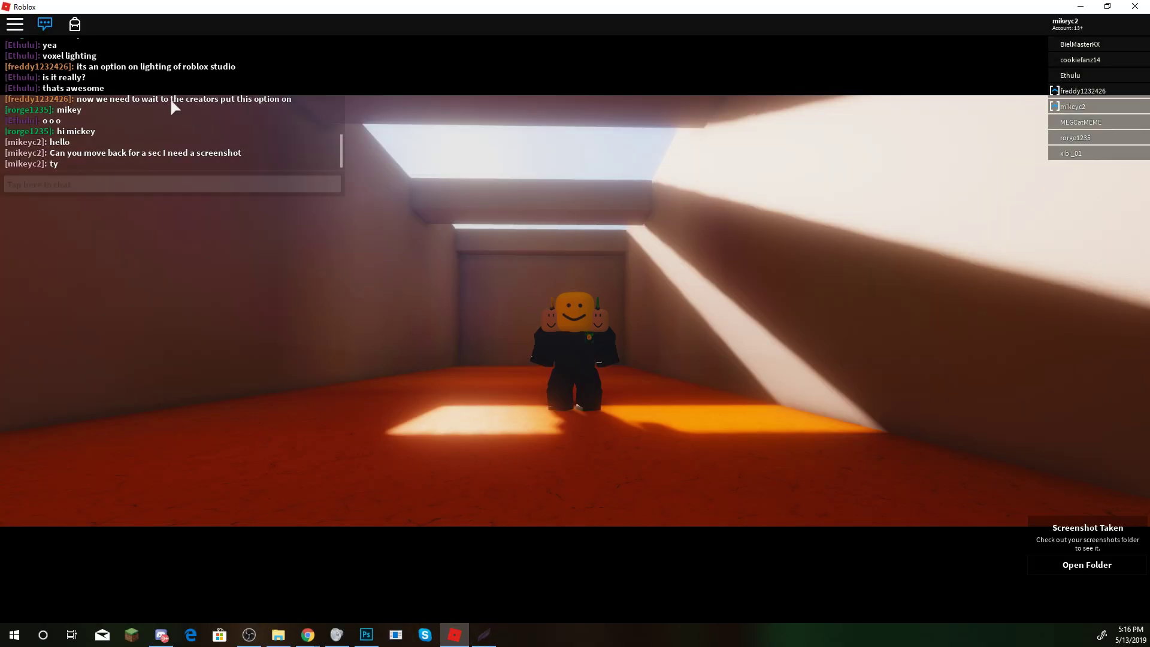
Hide the chat window to clear the game view for the screenshot
left_click(44, 24)
key("Print")
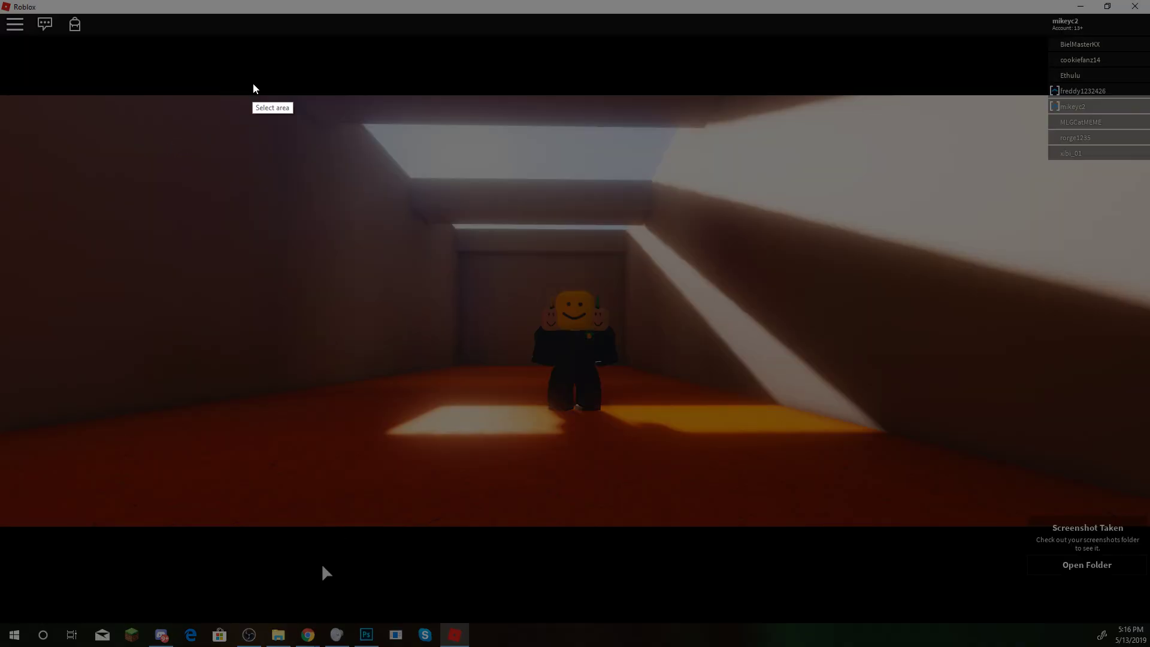
left_click_drag(385, 131, 791, 473)
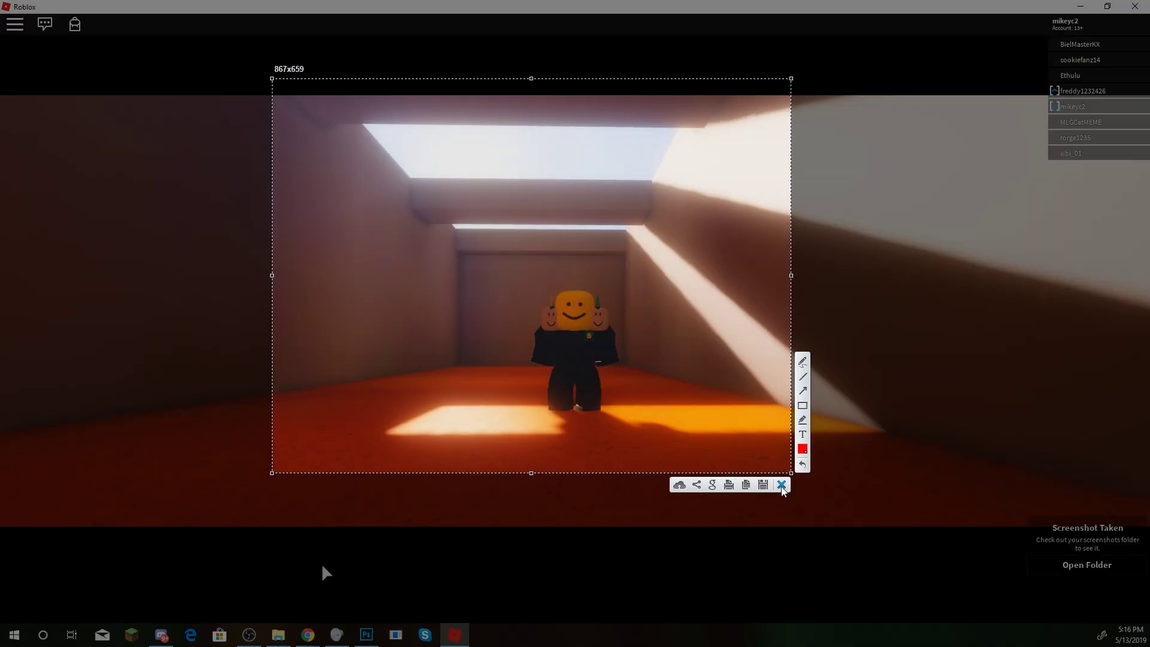
left_click(783, 485)
Capture a region of about 1164 x 771 px around the avatar in the orange bay to the clipboard
key("Print")
left_click_drag(270, 78, 946, 530)
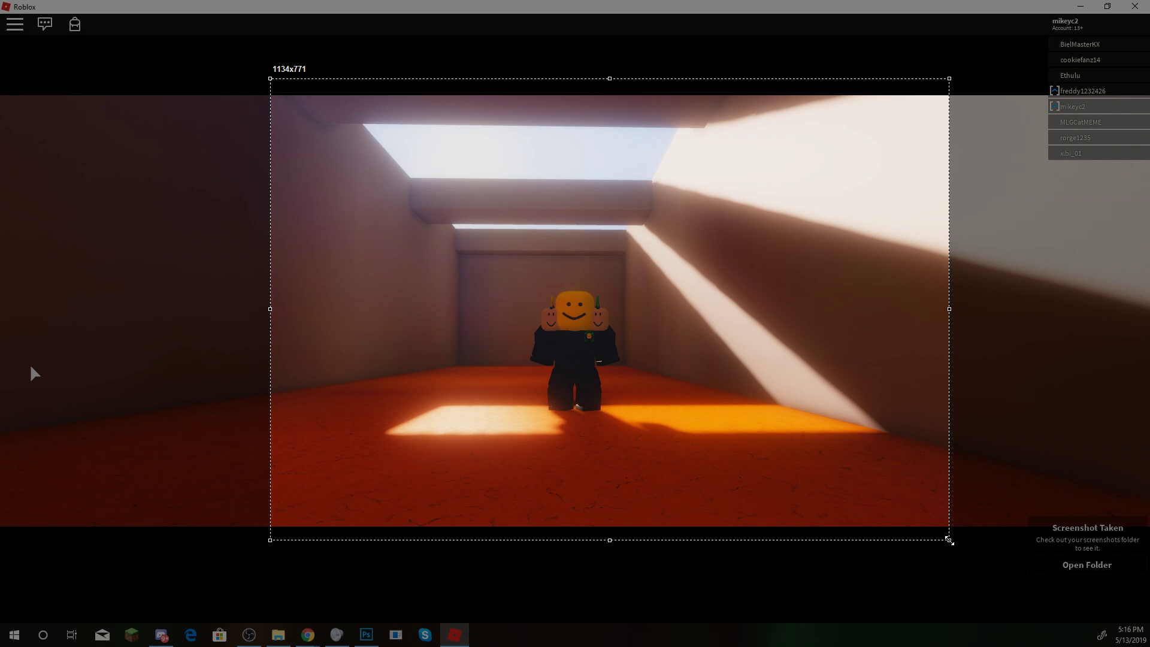
left_click_drag(820, 460, 747, 469)
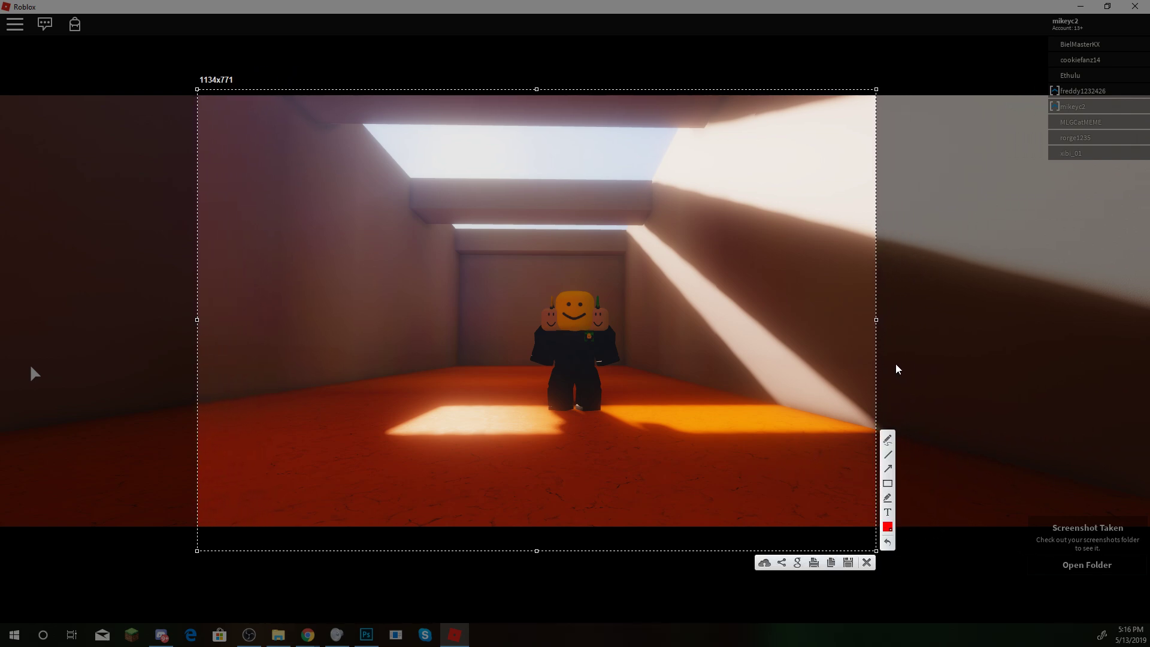
left_click_drag(875, 320, 894, 319)
left_click(850, 563)
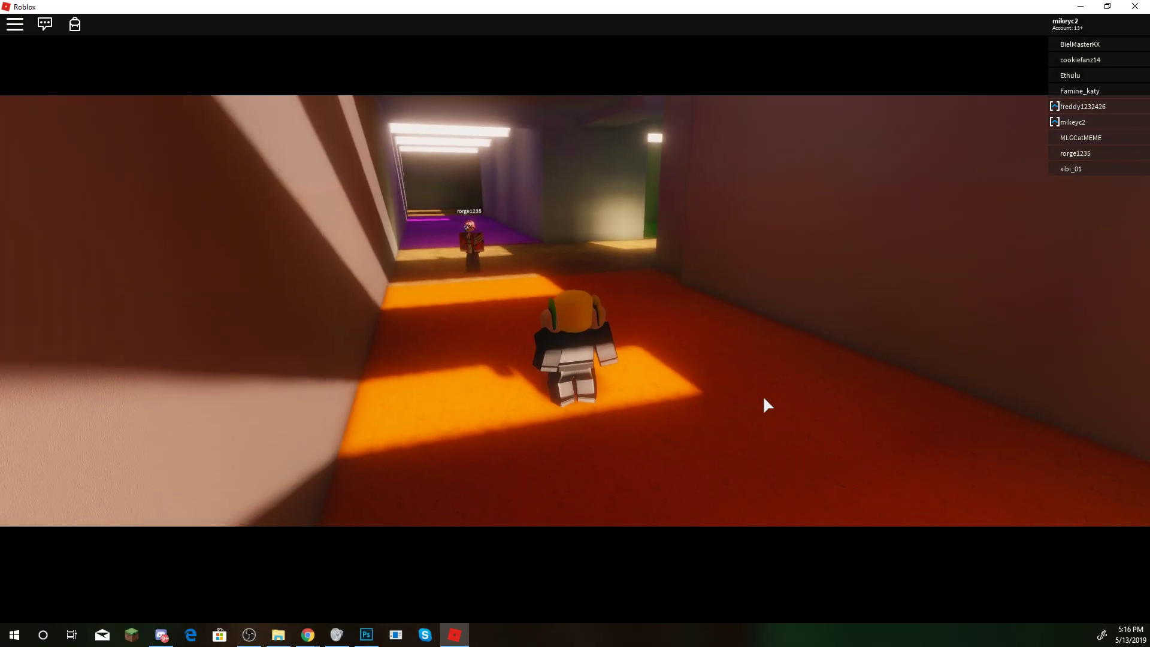
Reopen the chat and send the message "afk"
left_click(45, 24)
left_click(292, 172)
type("afk")
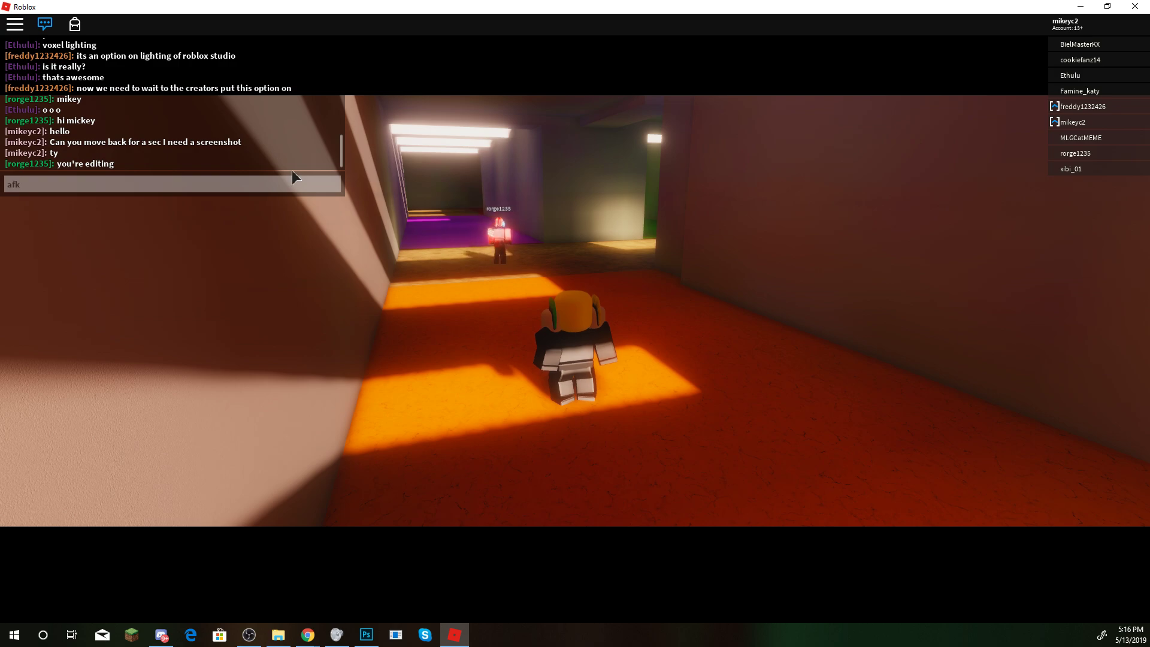
key("Return")
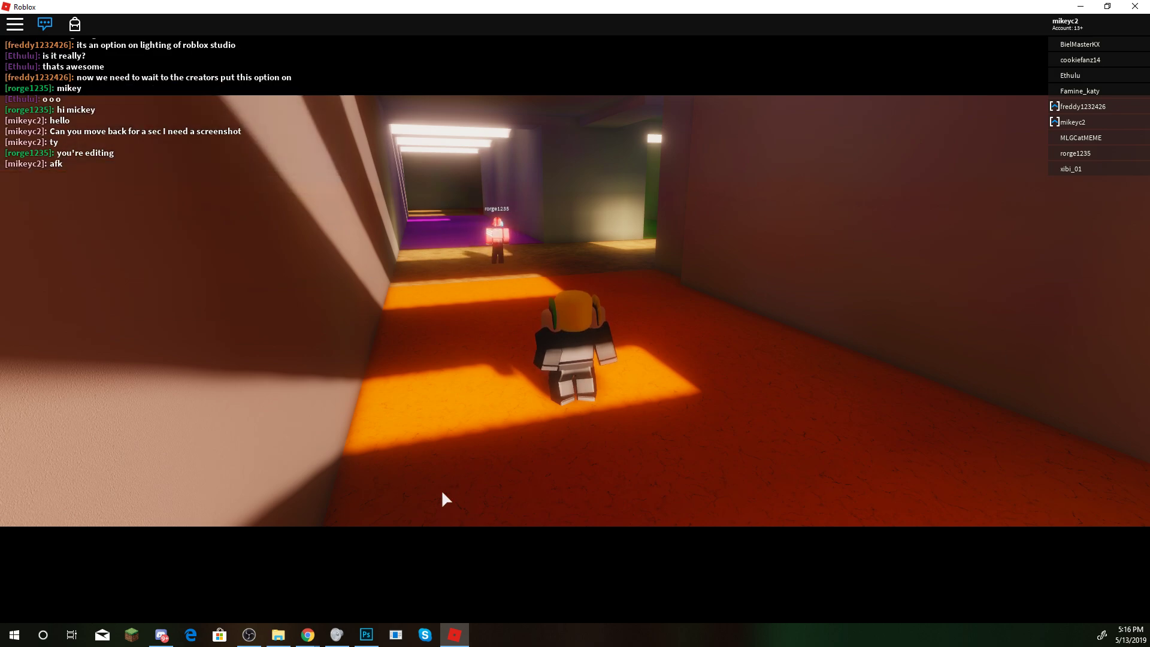
Switch to Photoshop, create a 1164 x 771 px document at 72 ppi and paste the captured screenshot into it
left_click(366, 634)
left_click(34, 8)
left_click(562, 212)
key("ctrl+n")
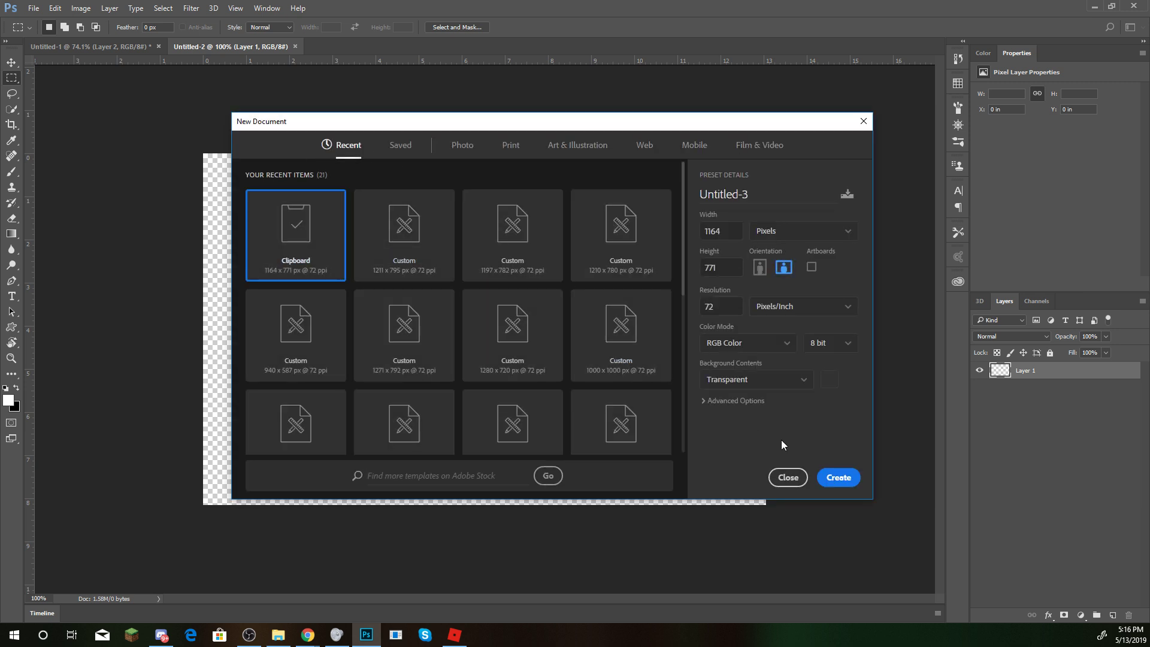
left_click(828, 481)
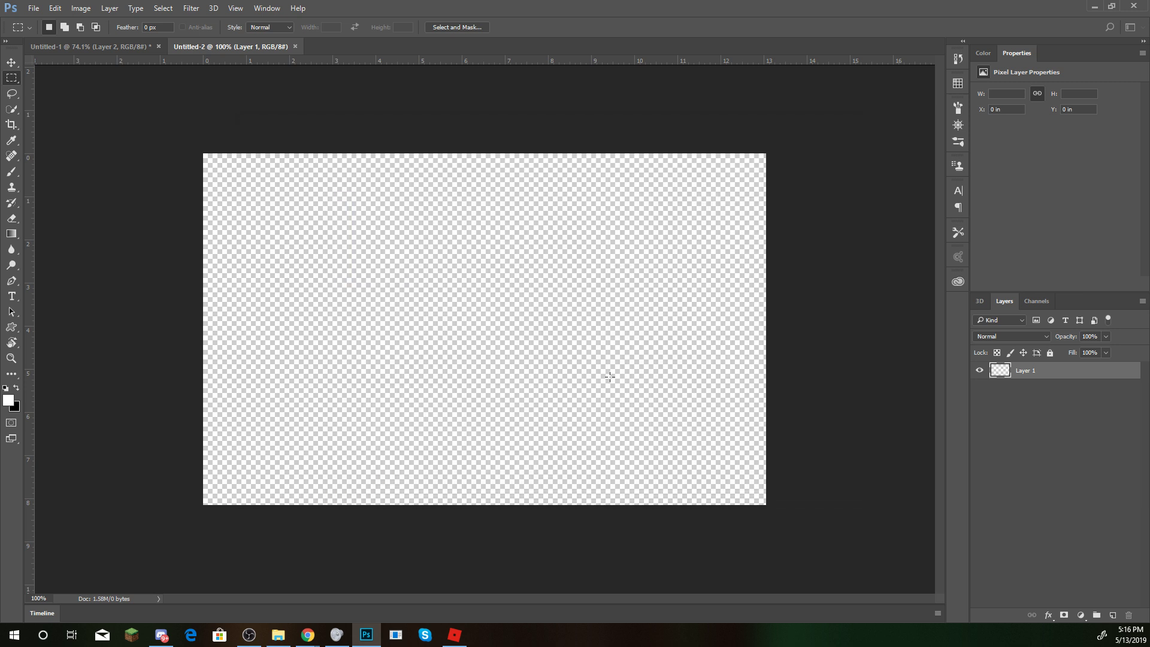
key("ctrl+v")
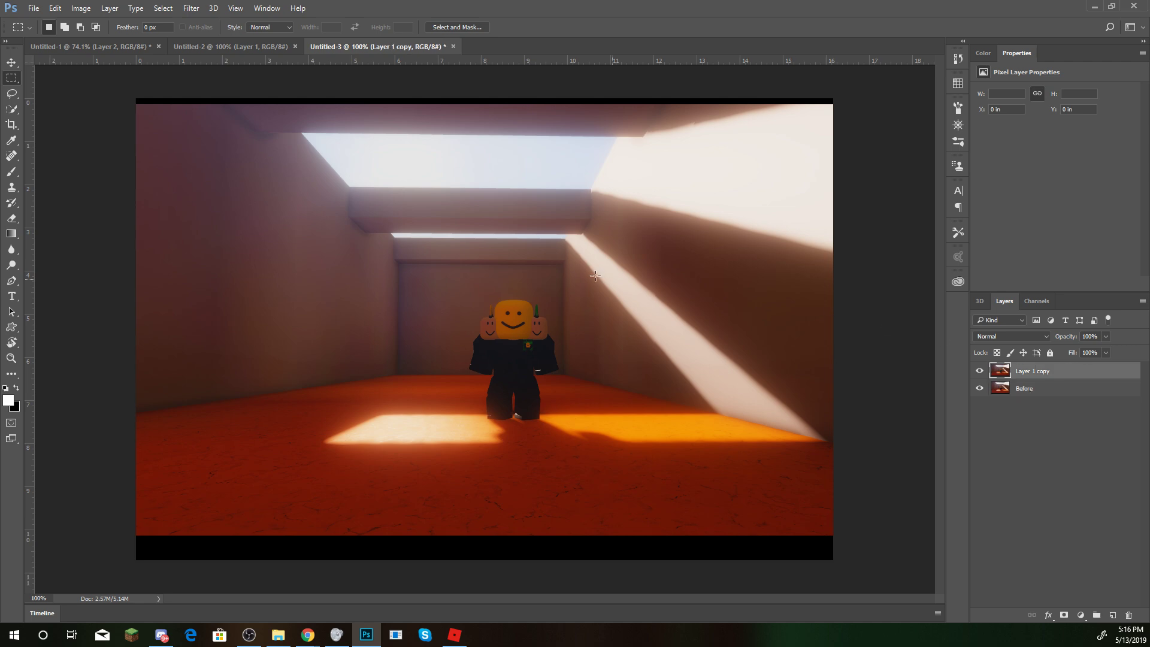
Try a Lighting Effects spot light on Layer 1 copy with its hotspot over the skylight, and undo the filter
left_click(957, 126)
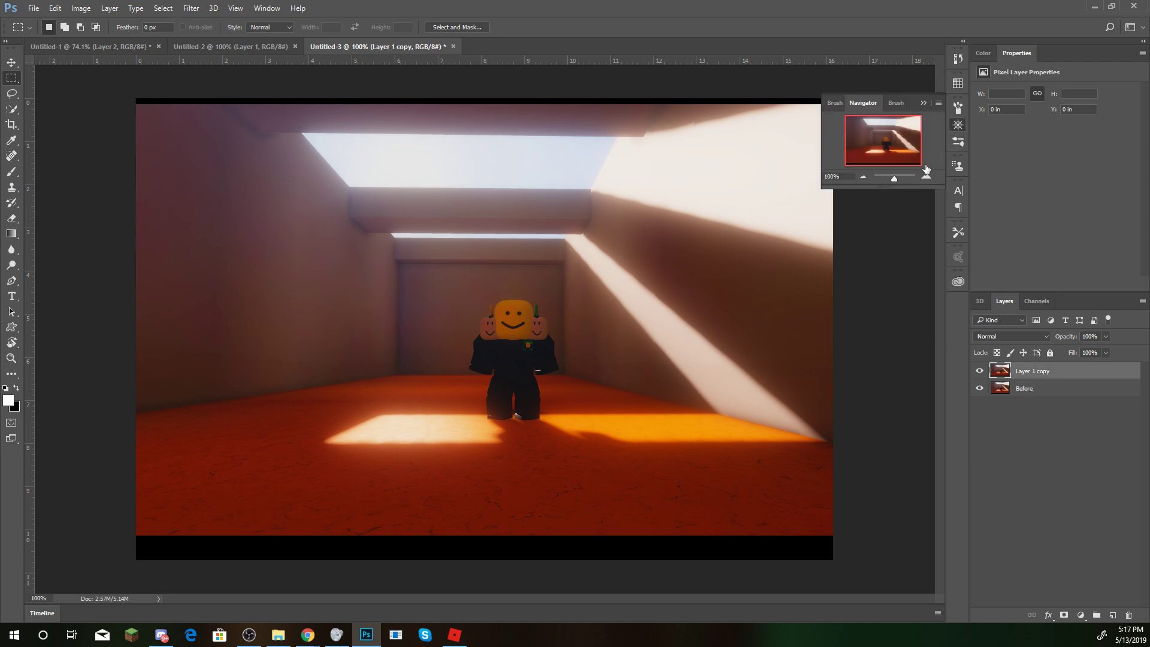
left_click_drag(896, 175, 896, 176)
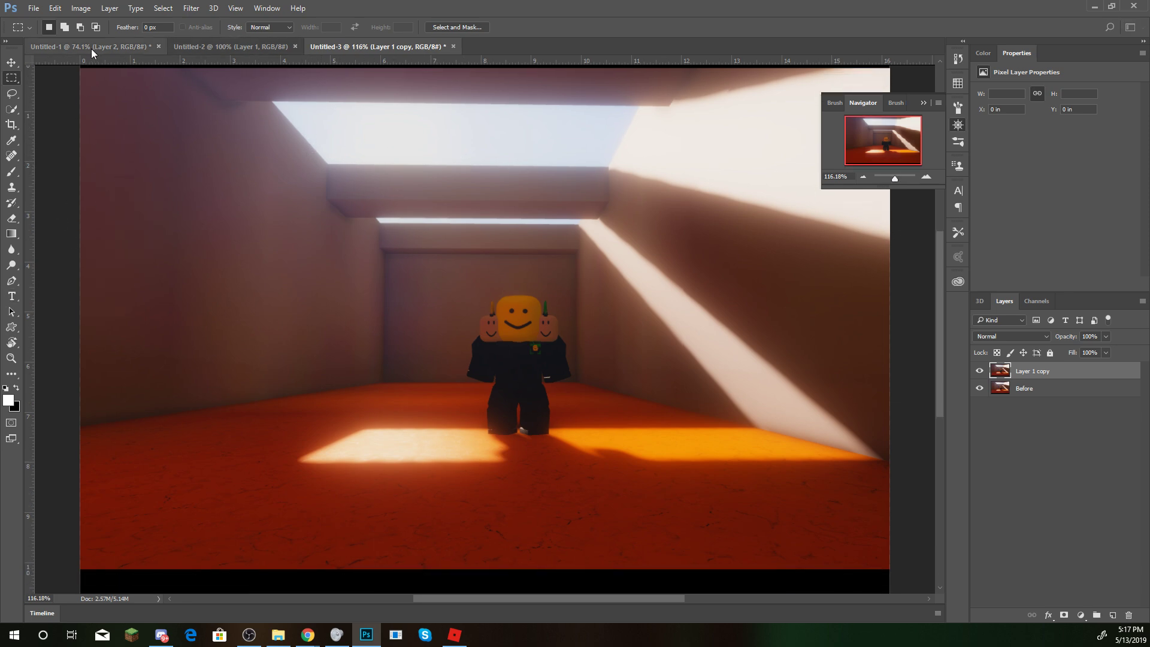
left_click(191, 8)
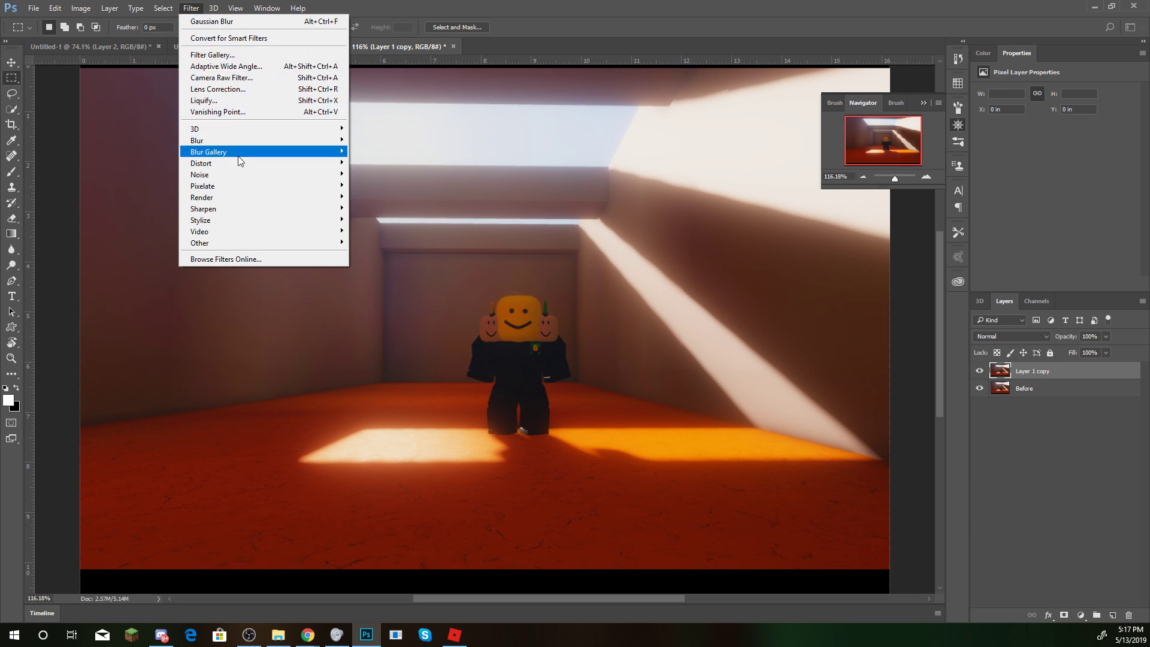
mouse_move(262, 211)
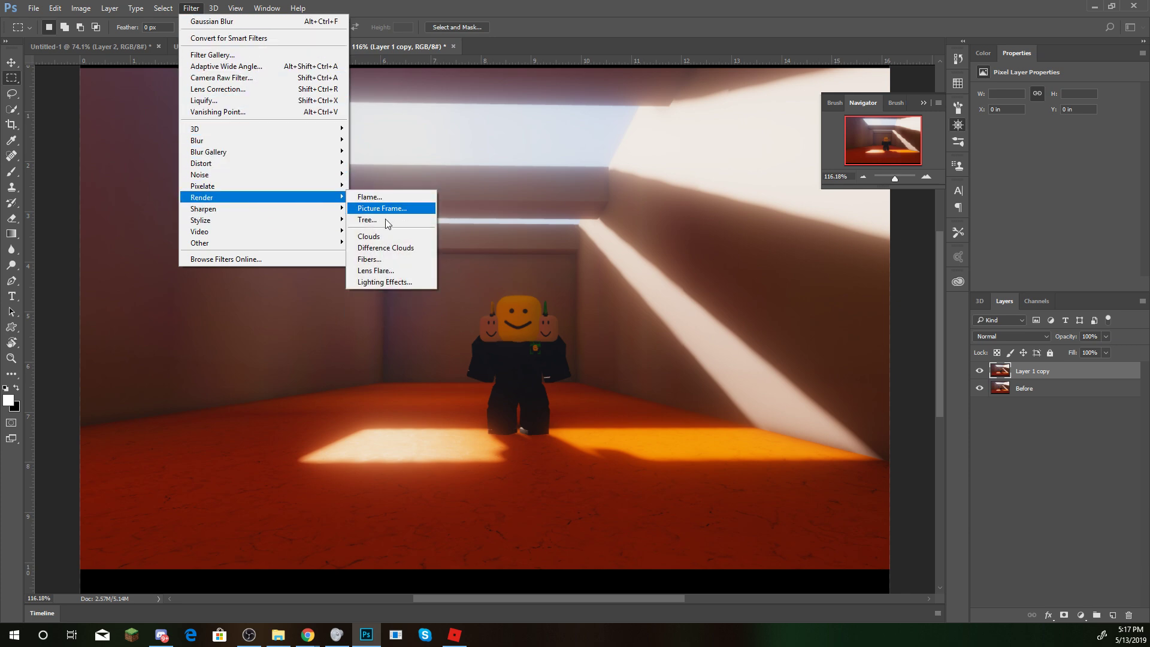
left_click(399, 282)
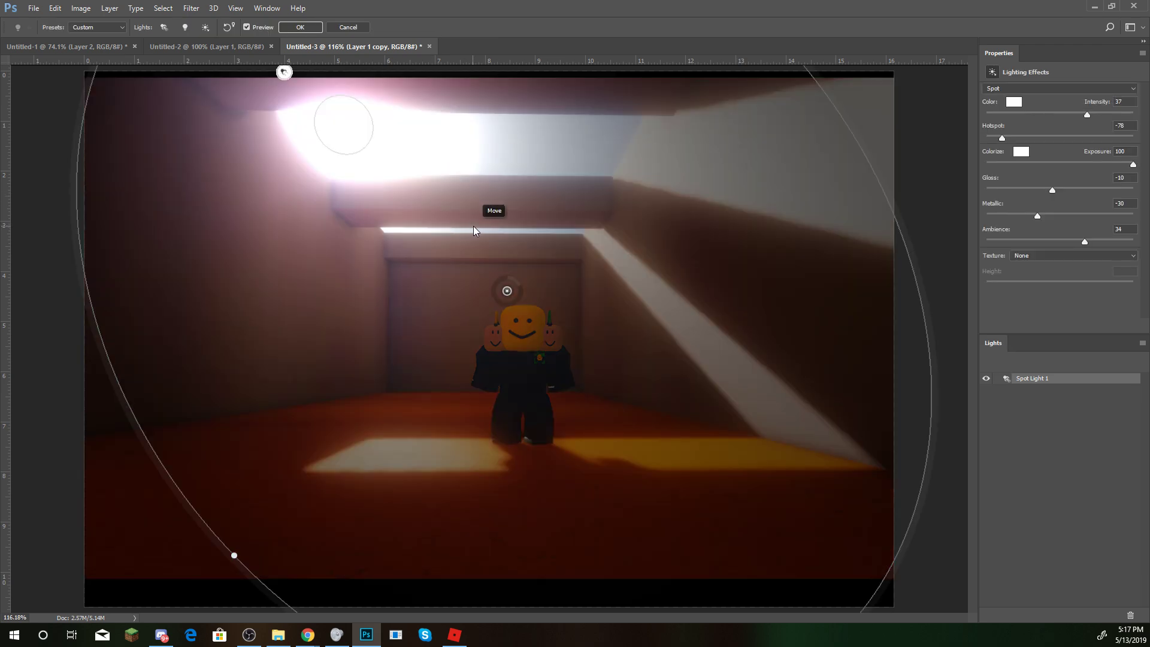
left_click_drag(539, 268, 513, 280)
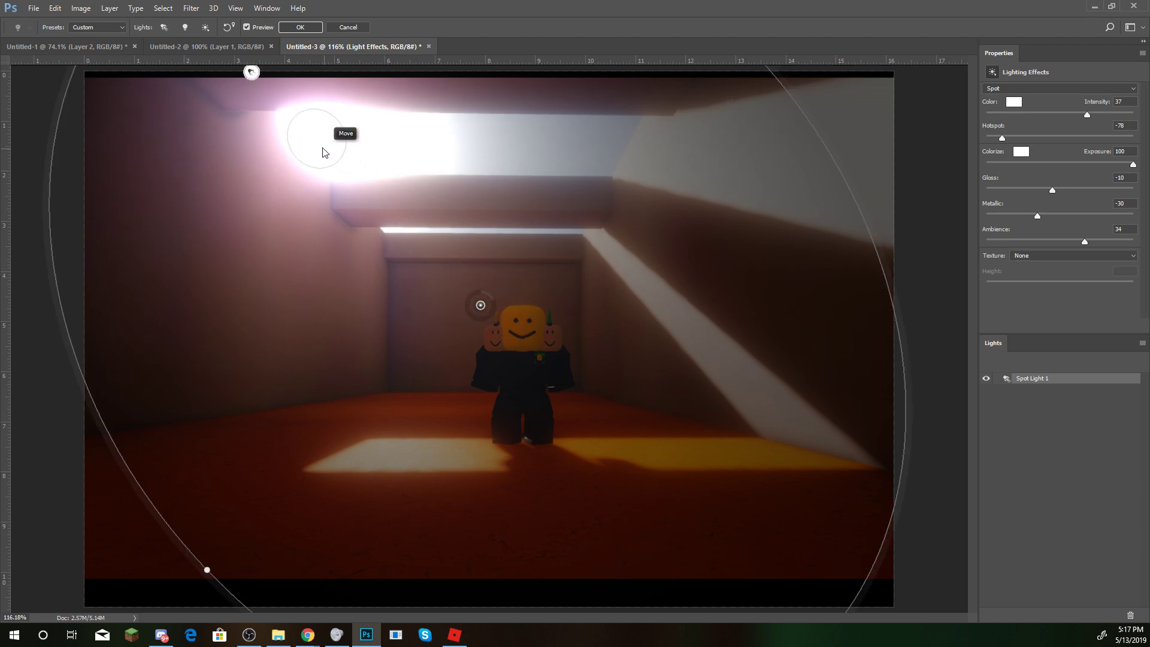
mouse_move(488, 298)
left_mouse_down()
mouse_move(493, 321)
mouse_move(493, 296)
mouse_move(473, 282)
mouse_move(494, 289)
mouse_move(477, 291)
left_mouse_up()
left_click_drag(213, 573, 247, 560)
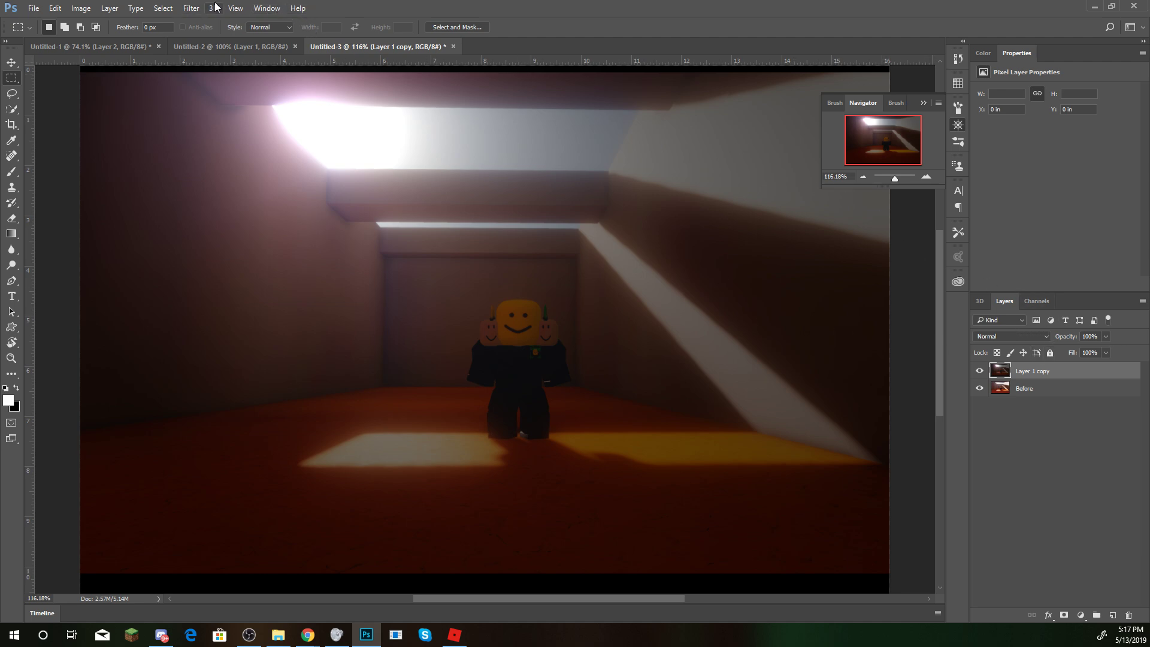
key("ctrl+z")
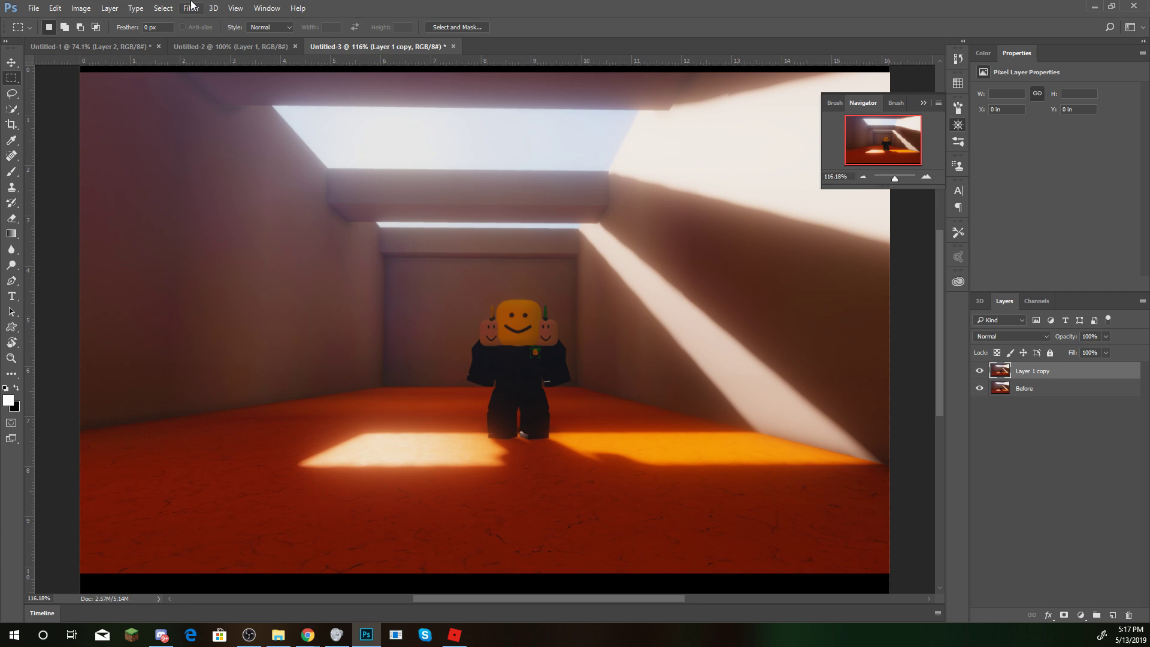
Start Lighting Effects on Layer 1 copy again and set the spot light's hotspot to -80 and intensity to 25
left_click(191, 8)
mouse_move(235, 216)
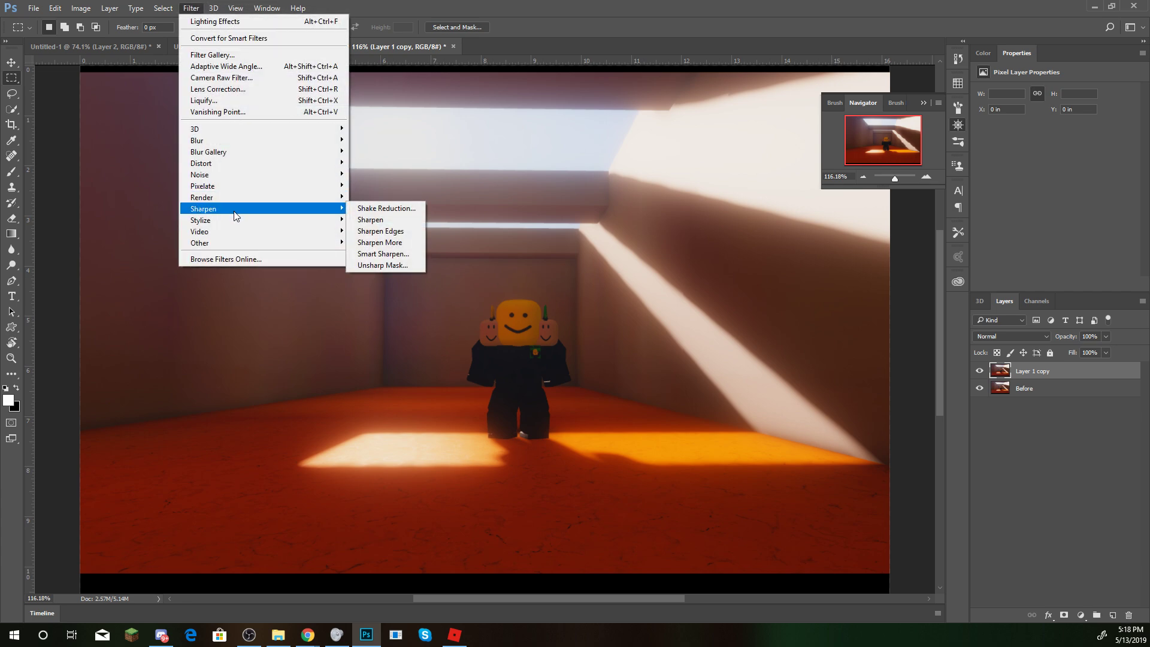
left_click(395, 270)
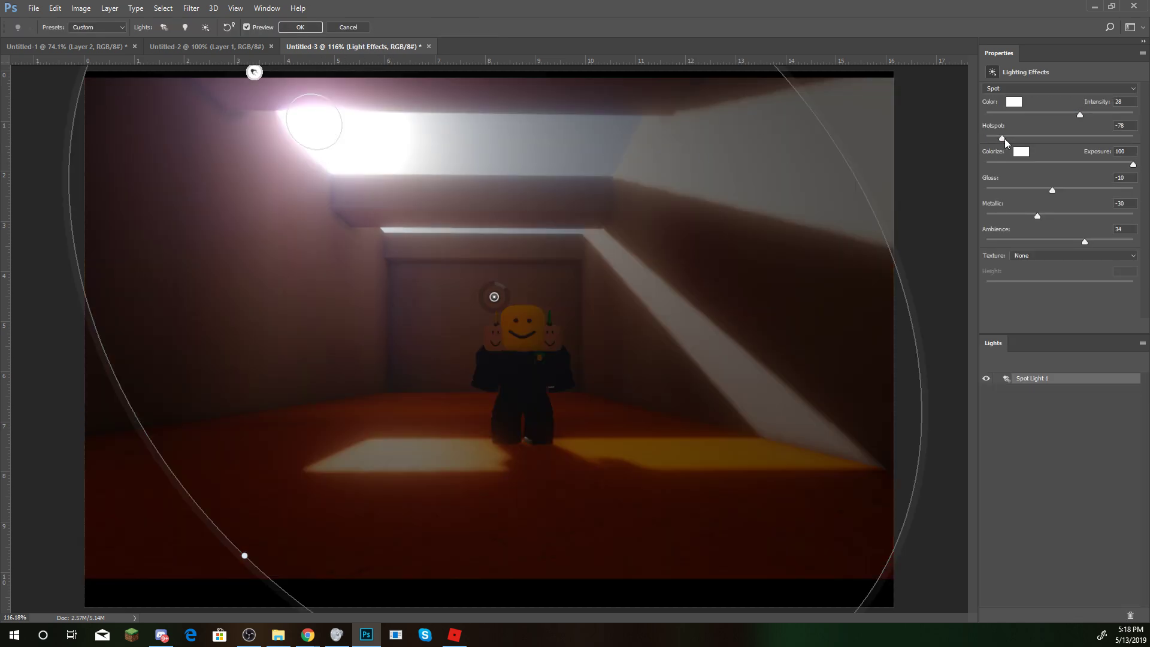
mouse_move(1001, 138)
left_mouse_down()
mouse_move(1045, 137)
mouse_move(997, 139)
left_mouse_up()
mouse_move(1071, 114)
left_mouse_down()
mouse_move(1042, 115)
mouse_move(1140, 113)
mouse_move(1078, 117)
left_mouse_up()
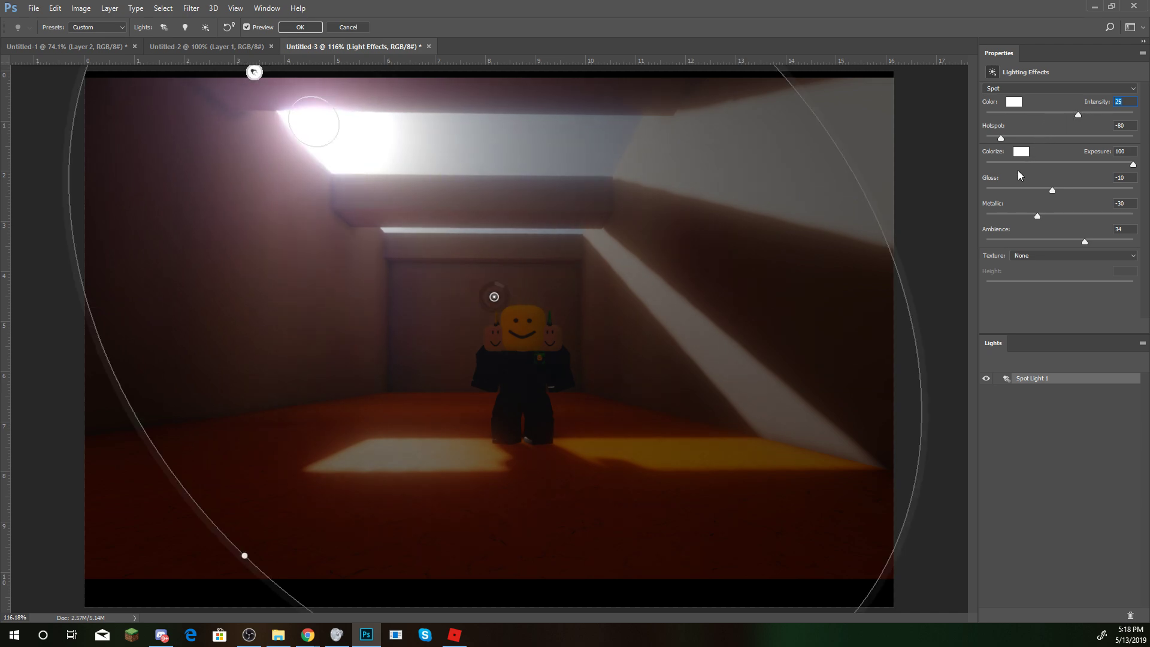
Set the spot light's gloss to -100, metallic to -14 and ambience to 50, and apply the lighting filter
mouse_move(1134, 166)
left_mouse_down()
mouse_move(1021, 163)
mouse_move(1138, 160)
left_mouse_up()
left_click_drag(1054, 189, 966, 189)
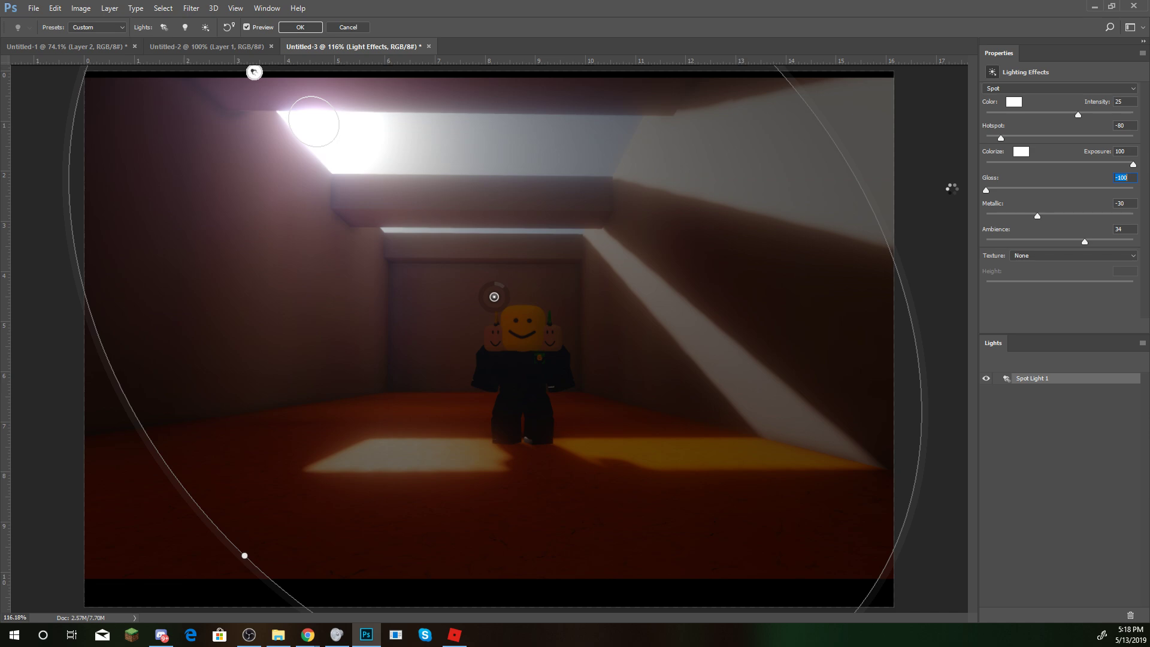
mouse_move(1037, 214)
left_mouse_down()
mouse_move(963, 196)
mouse_move(1050, 205)
left_mouse_up()
mouse_move(1081, 242)
left_mouse_down()
mouse_move(1045, 241)
mouse_move(1096, 240)
left_mouse_up()
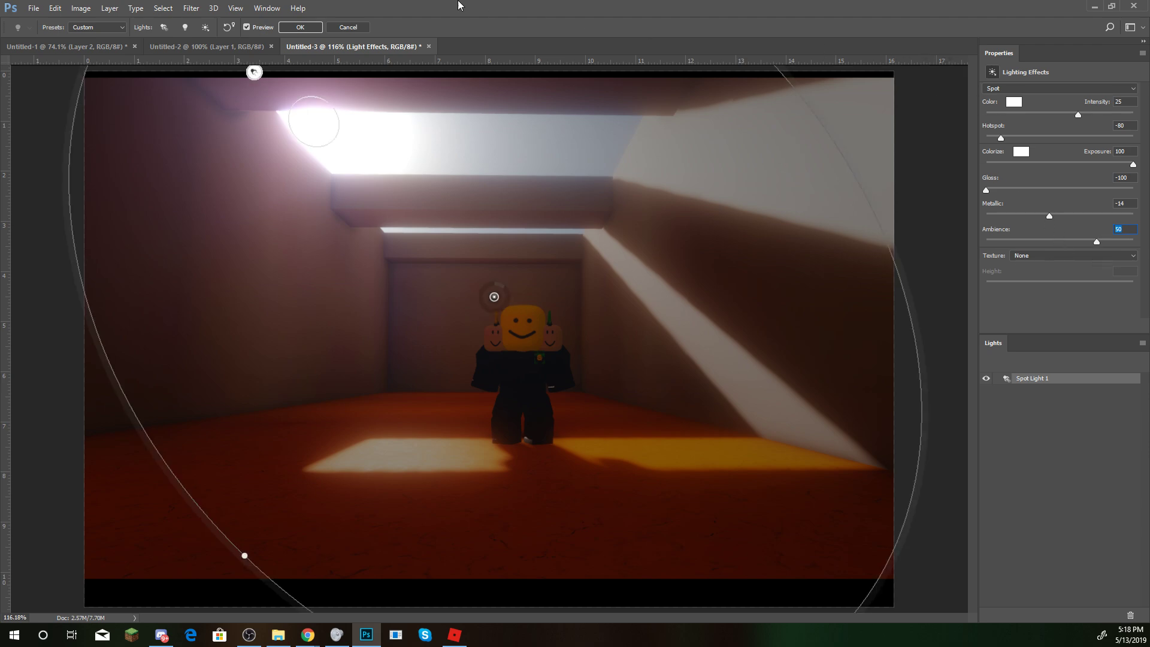
left_click(312, 29)
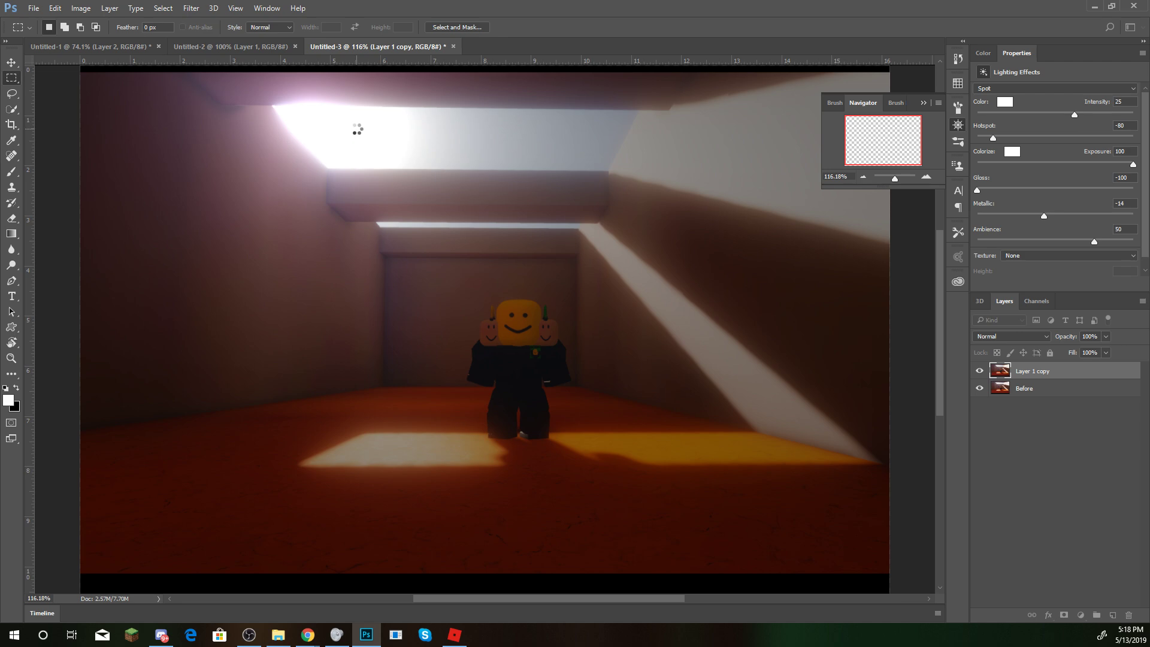
Add a Brightness/Contrast adjustment layer above Layer 1 copy with brightness 31 and contrast -3
left_click_drag(893, 177, 894, 177)
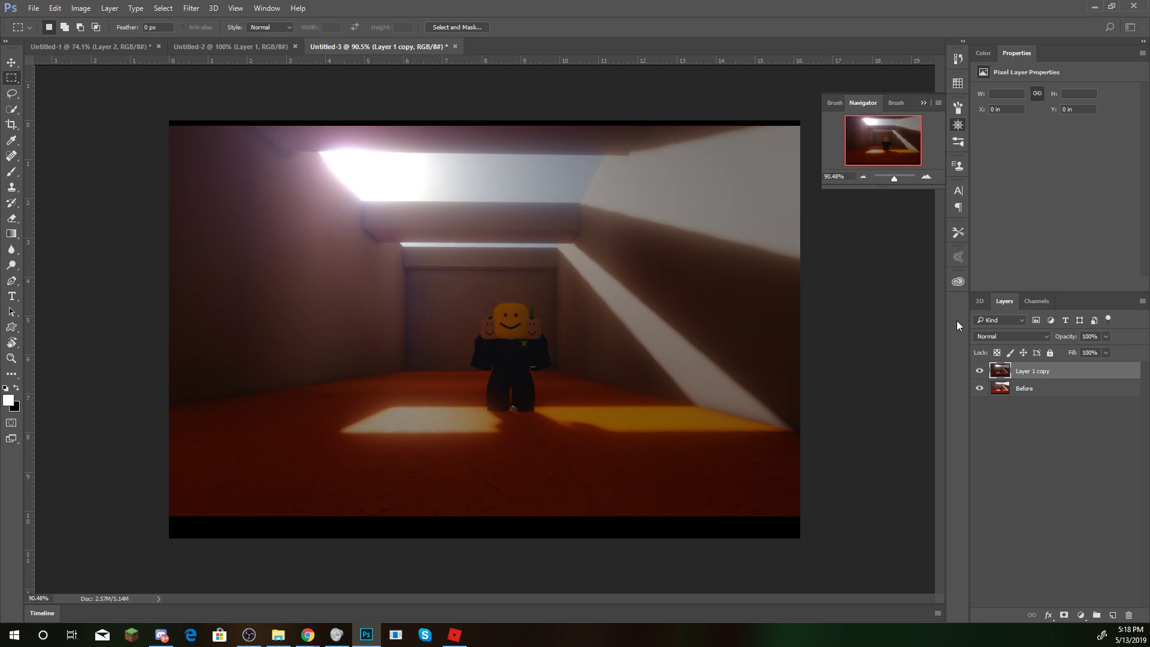
left_click(110, 7)
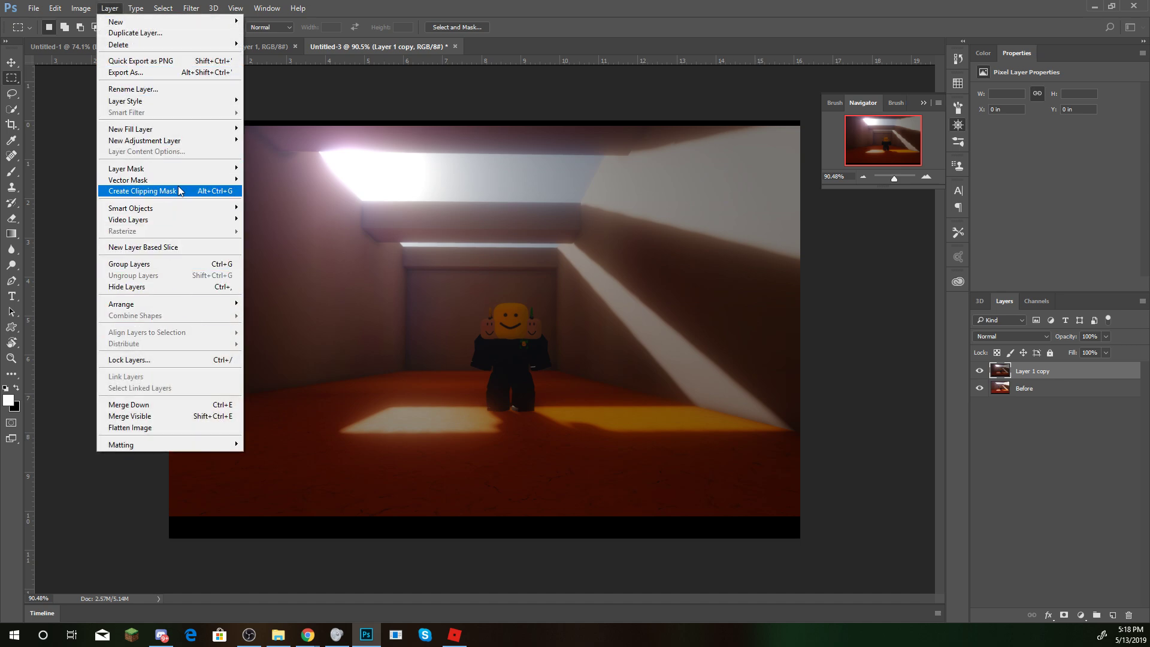
mouse_move(207, 141)
left_click(262, 146)
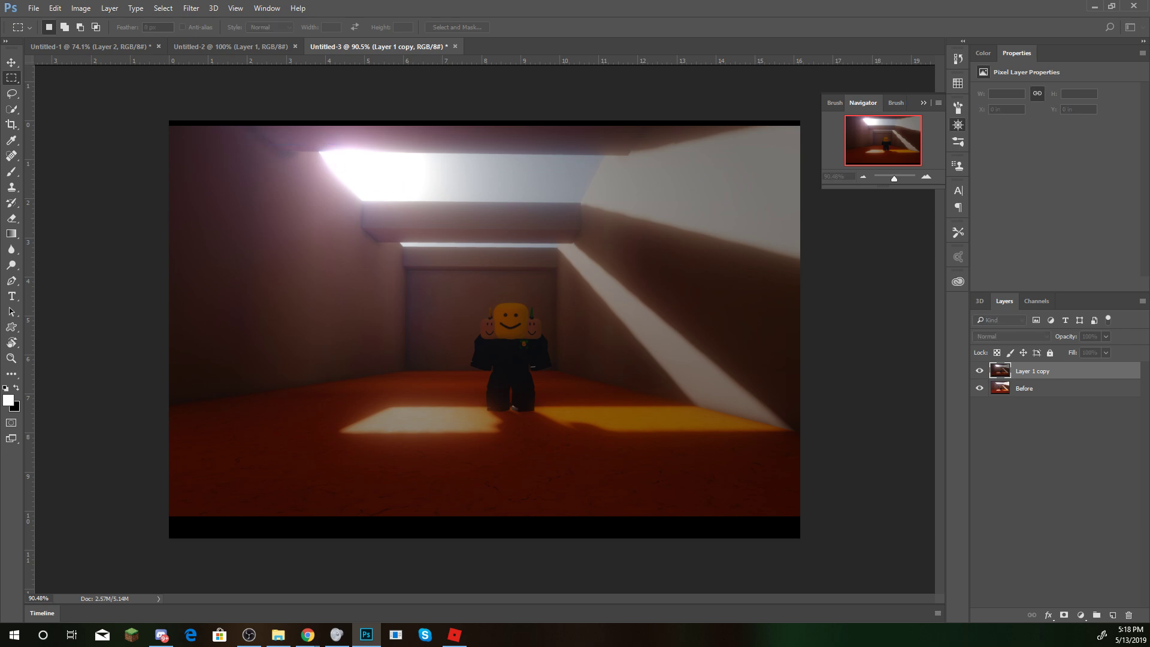
key("Return")
left_click_drag(1053, 121, 1036, 145)
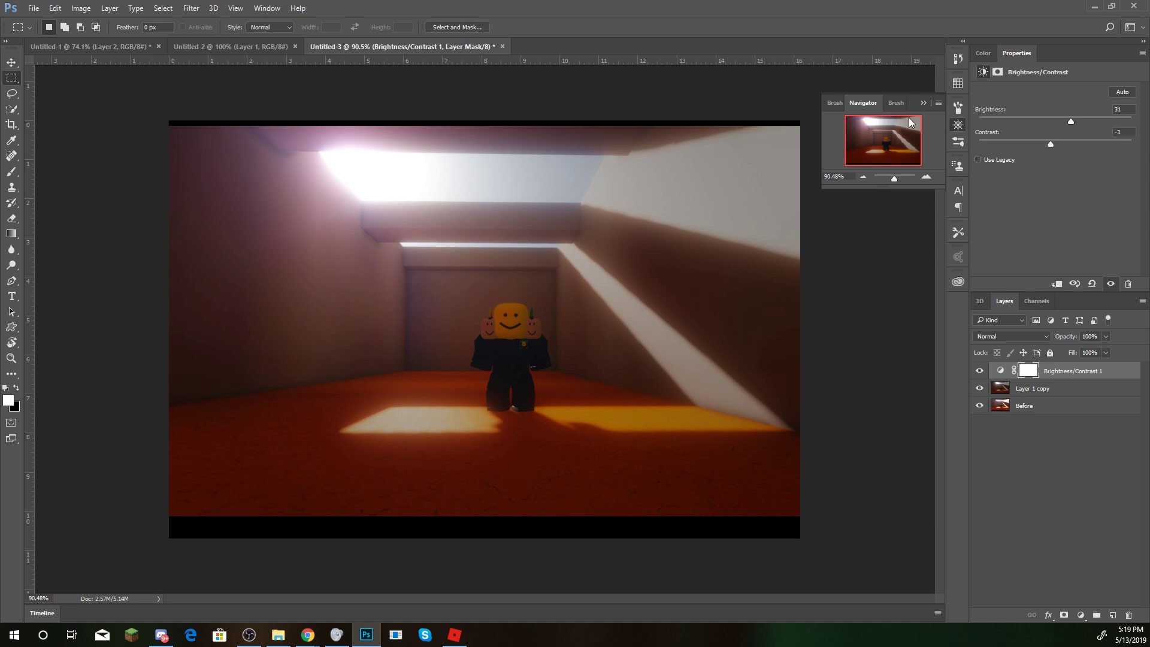
Start a Lens Flare on Layer 1 copy and place the flare centre on the bright part of the skylight
left_click(194, 9)
left_click(1032, 388)
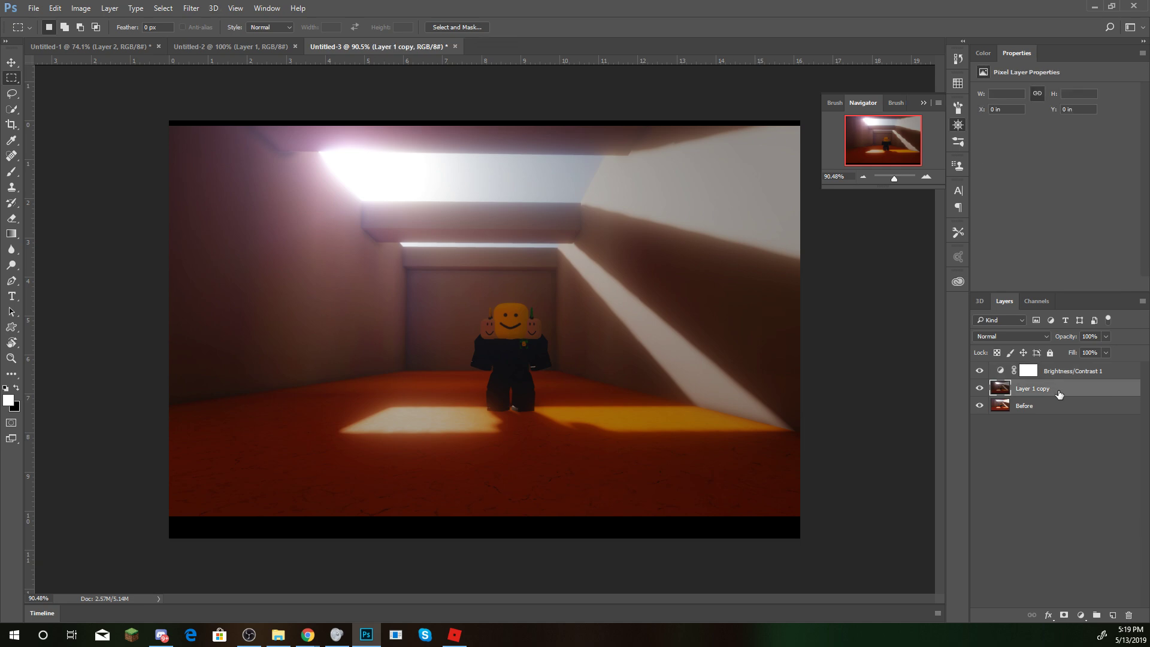
left_click(191, 8)
mouse_move(246, 196)
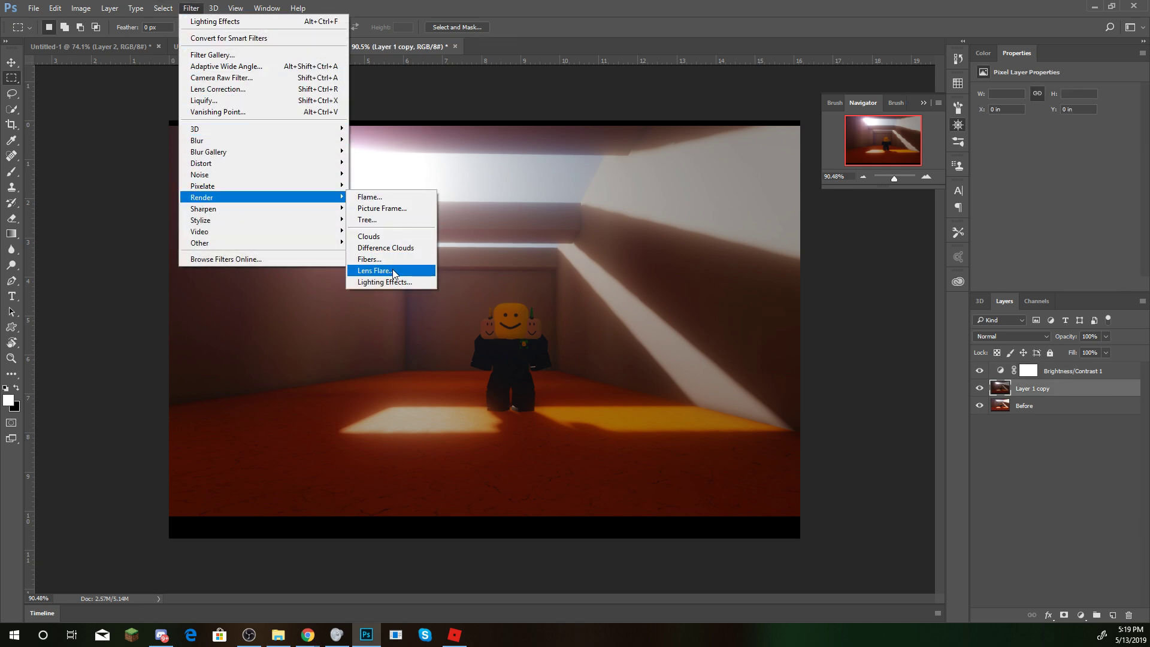
left_click(393, 272)
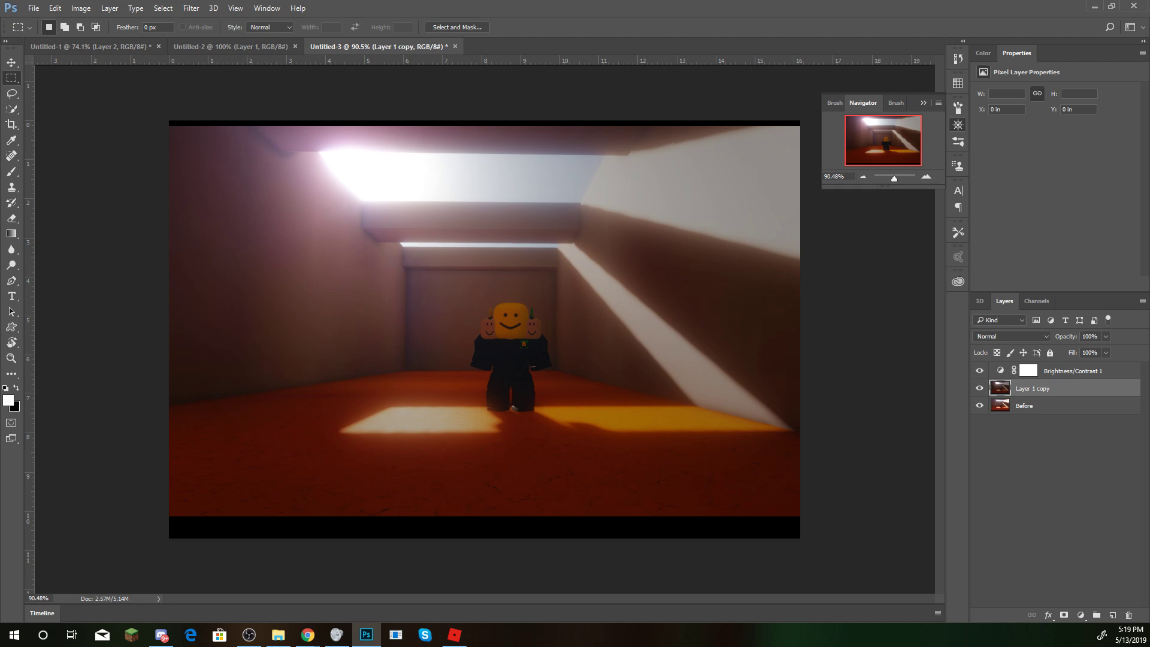
left_click_drag(431, 161, 419, 249)
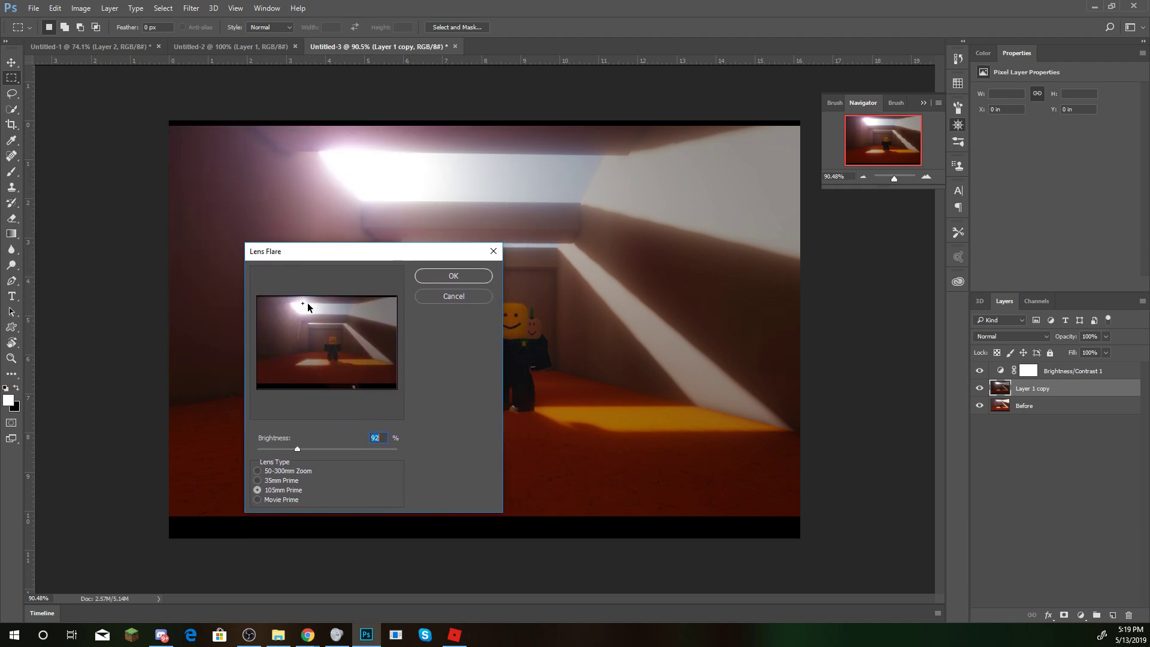
mouse_move(307, 313)
left_mouse_down()
mouse_move(315, 321)
mouse_move(289, 349)
mouse_move(304, 309)
left_mouse_up()
left_click_drag(300, 307, 298, 308)
Preview the lens flare with the 35mm Prime, 50-300mm Zoom, 105mm Prime and Movie Prime lens types
left_click(281, 481)
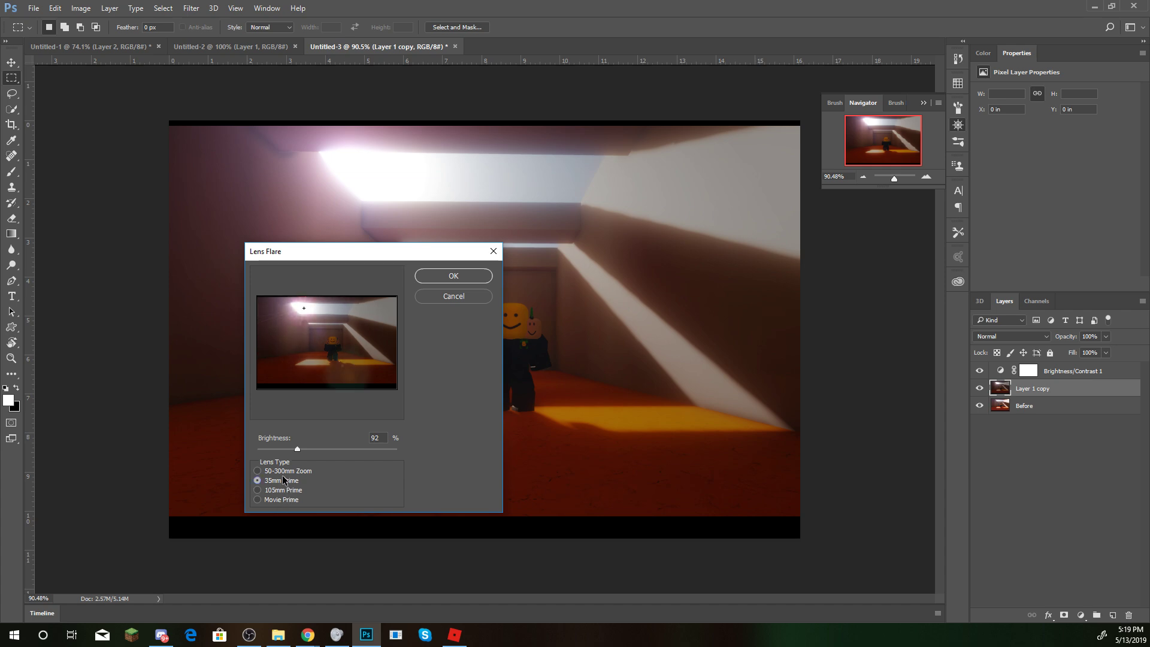
left_click(279, 468)
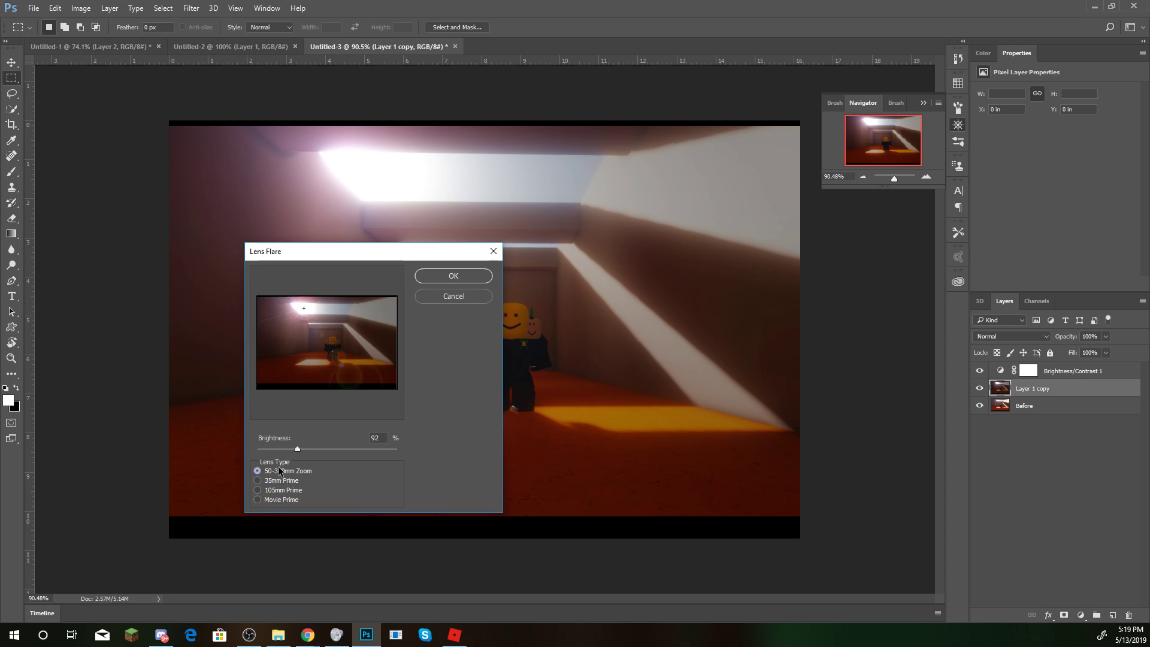
left_click(275, 491)
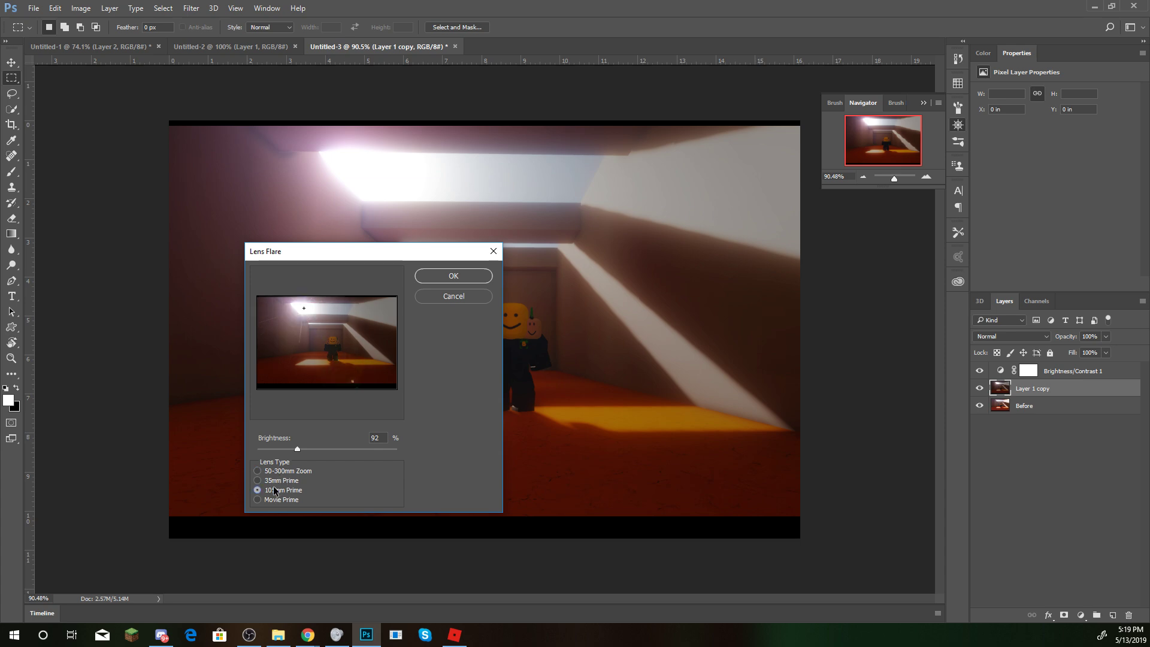
left_click(274, 471)
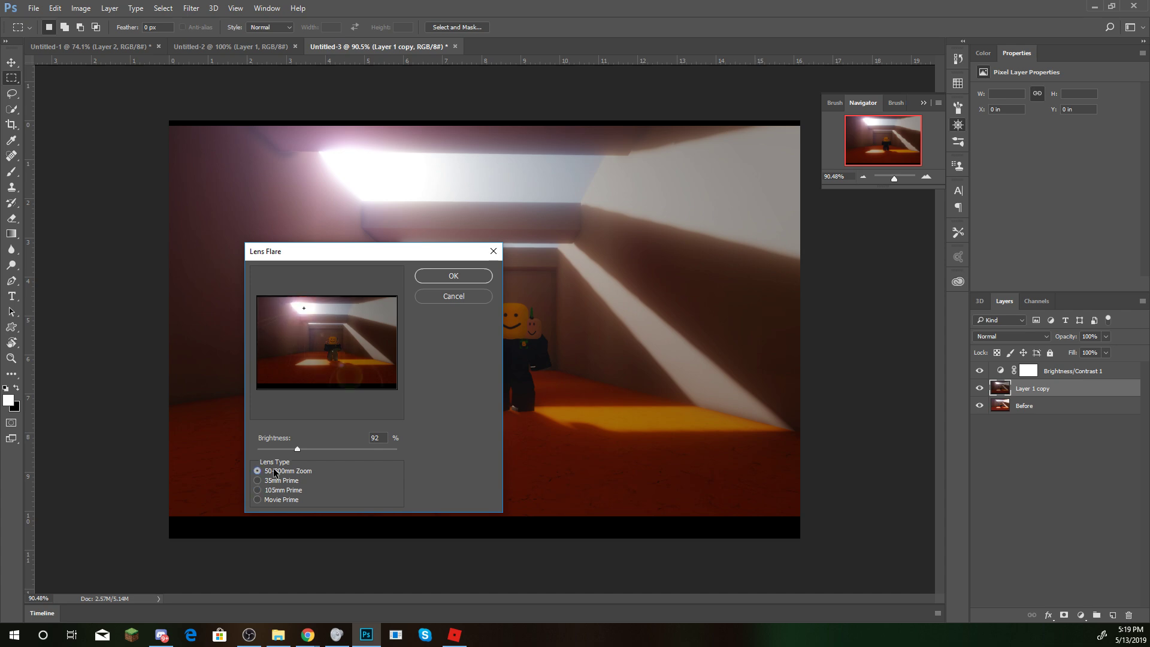
left_click(274, 497)
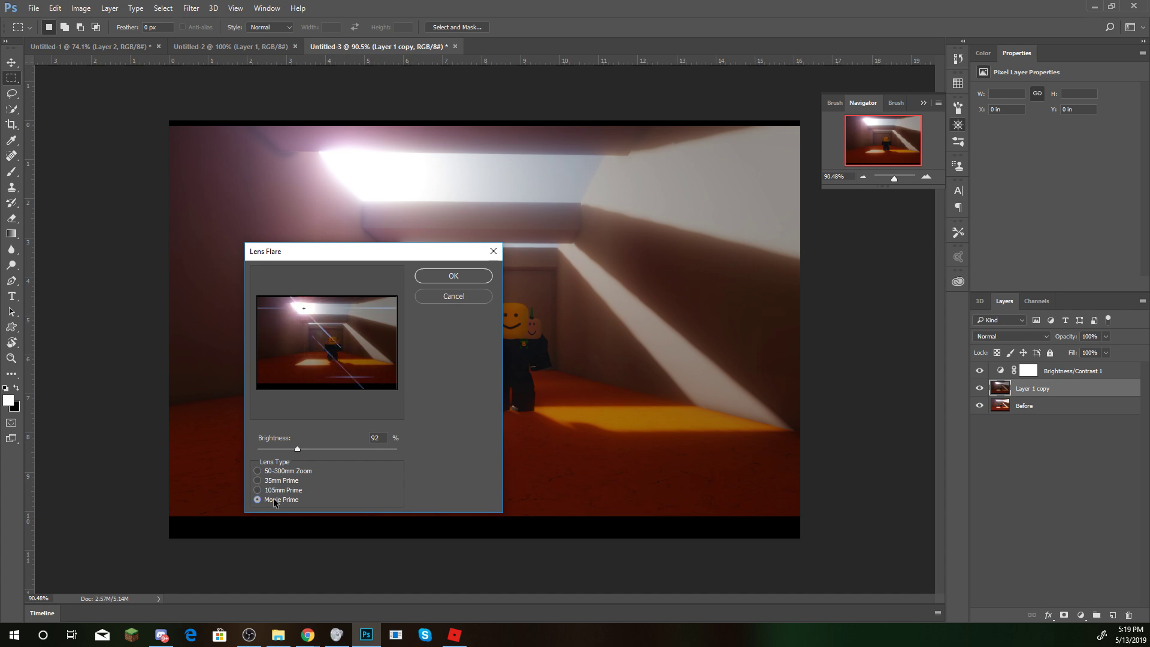
left_click(276, 473)
Set the lens flare's brightness to 86% with the 105mm Prime lens type and apply it
mouse_move(297, 449)
left_mouse_down()
mouse_move(316, 450)
mouse_move(296, 449)
left_mouse_up()
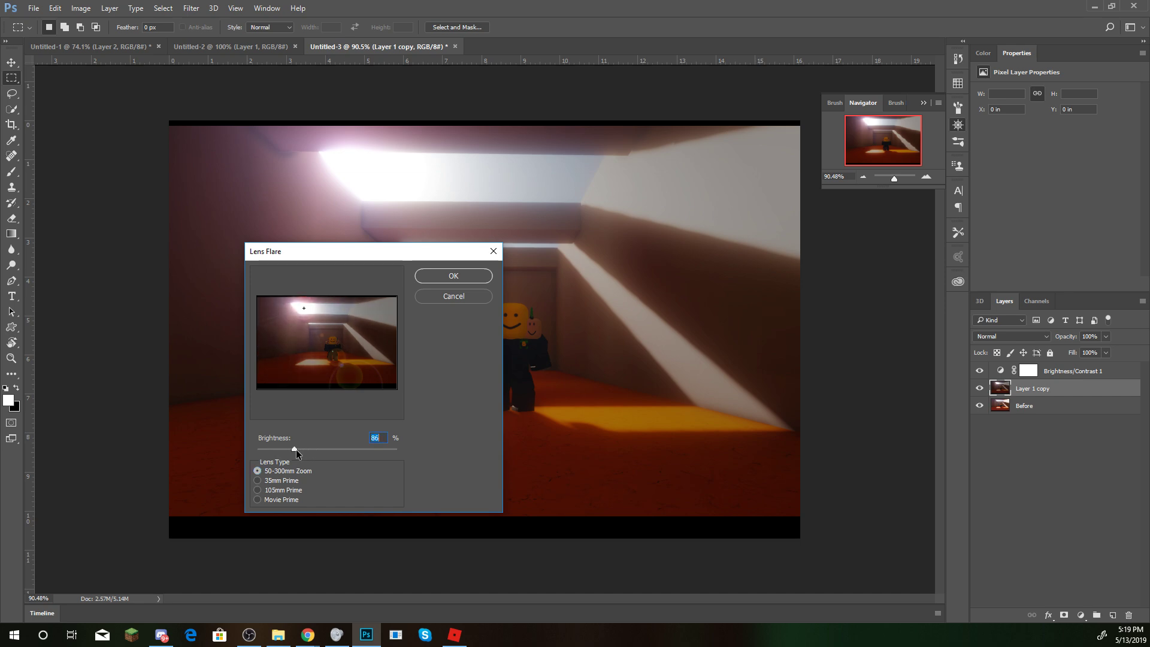
left_click(277, 489)
left_click(445, 272)
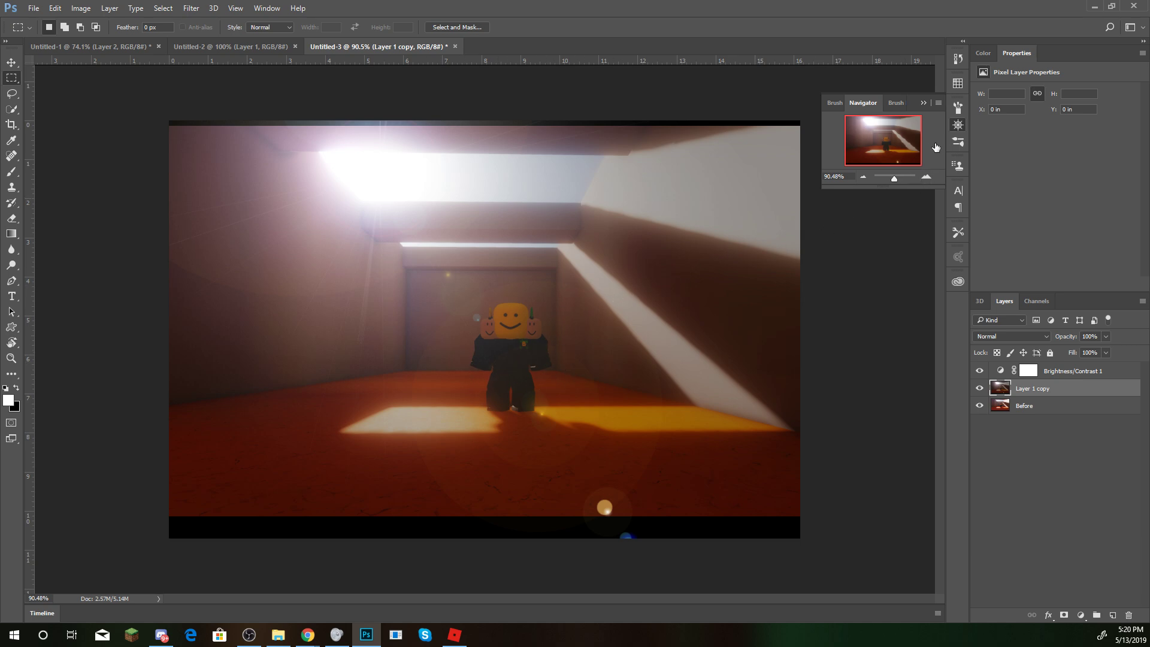
Select the orange floor around the avatar using Quick Selection at brush size 15, excluding the black bar beneath it
left_click(11, 109)
right_click(455, 400)
left_click(112, 28)
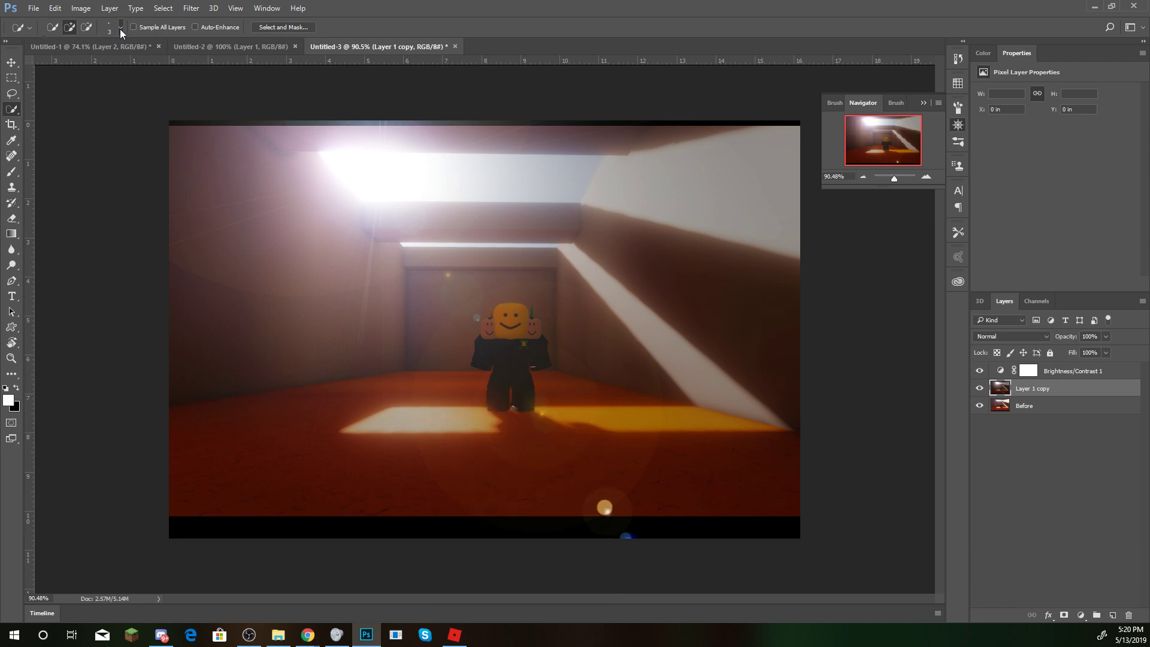
left_click(120, 28)
left_click_drag(56, 62, 62, 61)
mouse_move(422, 386)
left_mouse_down()
mouse_move(209, 465)
mouse_move(441, 481)
mouse_move(778, 469)
mouse_move(547, 384)
mouse_move(686, 412)
left_mouse_up()
left_click_drag(755, 532, 252, 531, "alt")
Reduce the Quick Selection brush size and add the strip of floor between the avatar's legs to the selection
left_click_drag(893, 178, 900, 175)
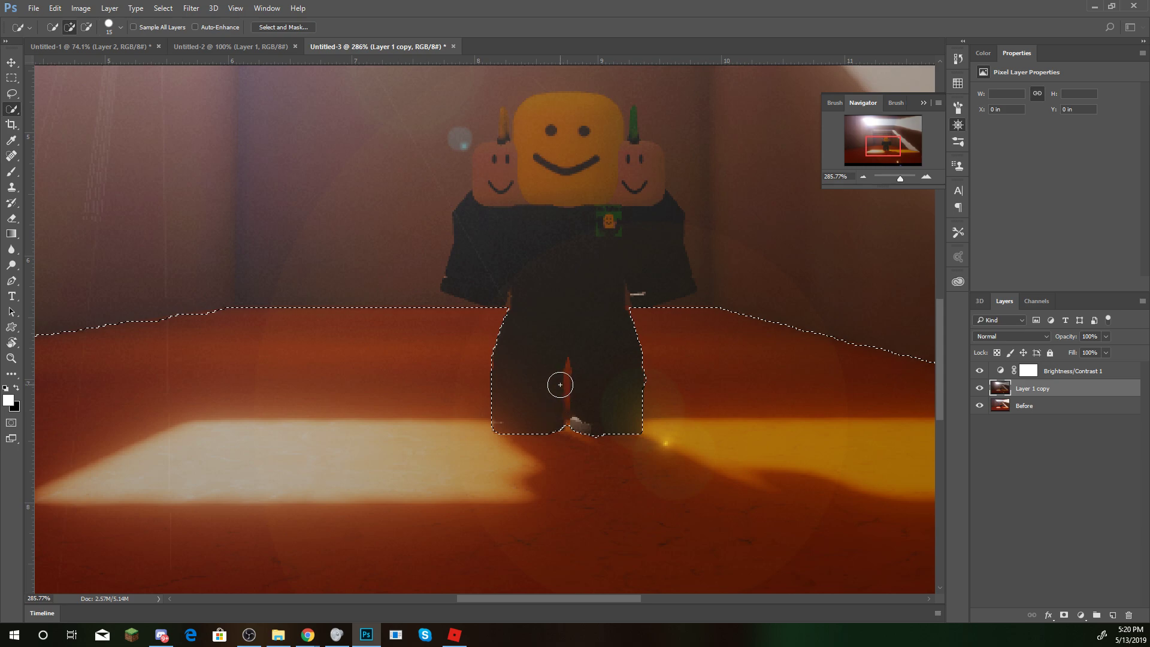
key("bracketleft")
key("bracketleft")
key("bracketleft")
key("bracketleft")
key("bracketleft")
left_click(567, 412)
left_click_drag(567, 412, 566, 380)
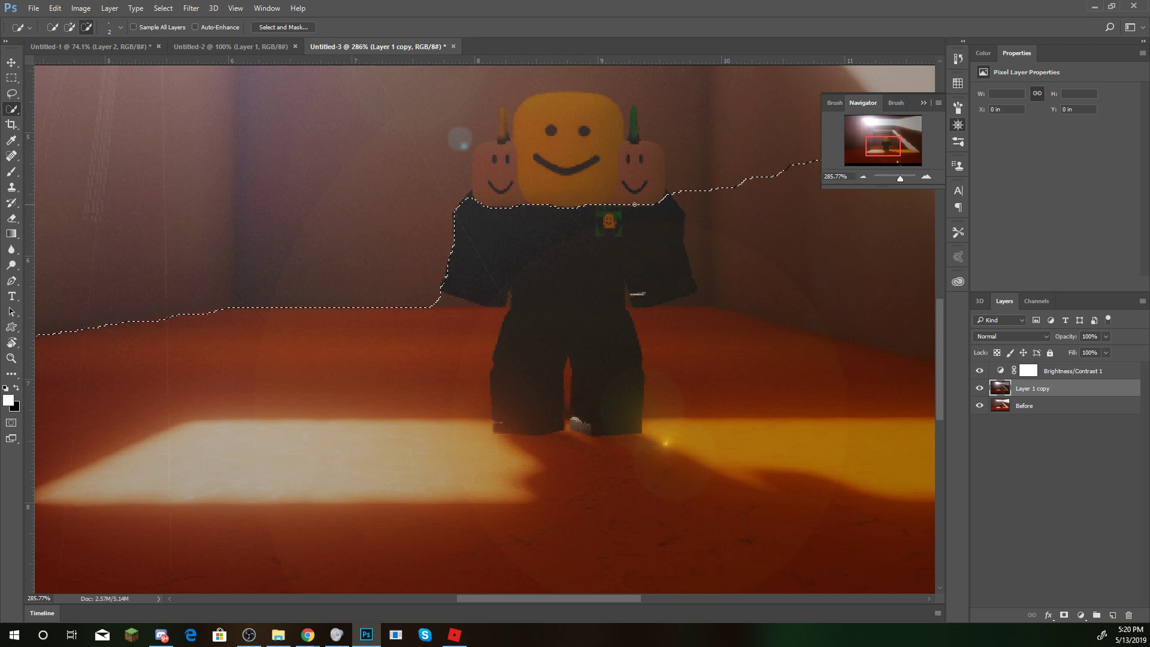
Subtract the walls and the avatar's body, arms and legs from the floor selection
mouse_move(688, 197)
left_mouse_down()
mouse_move(732, 265)
mouse_move(774, 259)
left_mouse_up()
left_click_drag(901, 181, 897, 181)
mouse_move(739, 251)
left_mouse_down()
mouse_move(698, 275)
mouse_move(763, 336)
mouse_move(857, 362)
mouse_move(790, 366)
mouse_move(671, 335)
mouse_move(600, 254)
mouse_move(566, 281)
mouse_move(483, 276)
left_mouse_up()
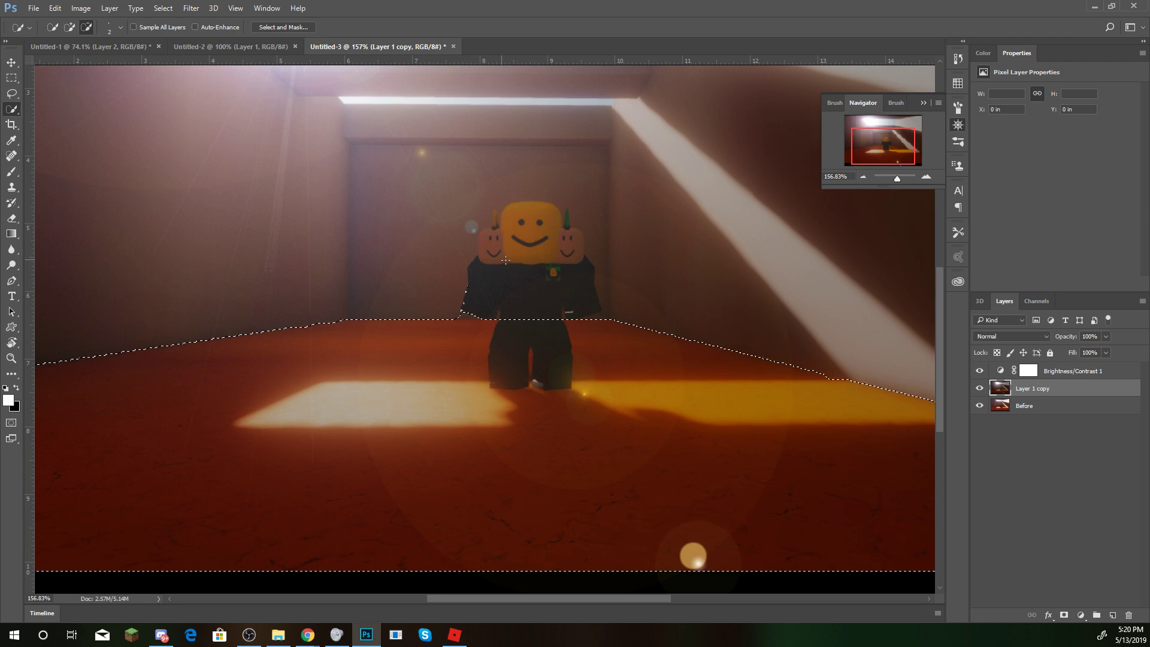
mouse_move(507, 346)
left_mouse_down()
mouse_move(551, 371)
mouse_move(532, 359)
mouse_move(539, 336)
left_mouse_up()
scroll(539, 336, "down", 2)
key("alt")
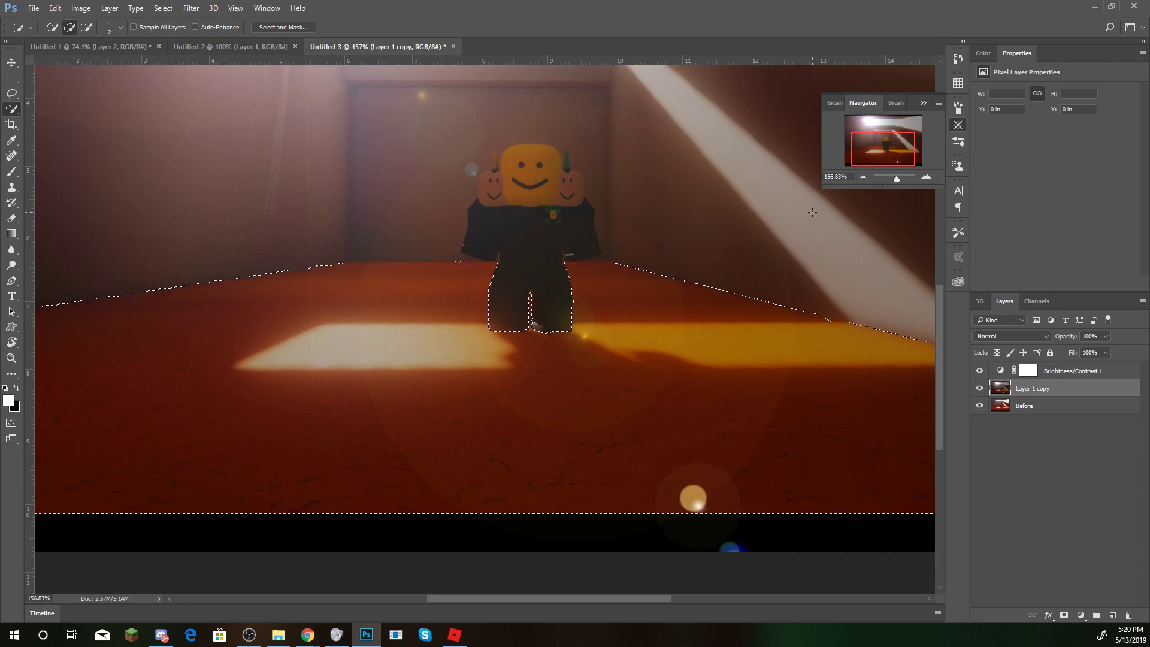
Refine the selection edge between the avatar's legs and around the shoe with a 1 px Quick Selection brush
left_click_drag(898, 179, 908, 177)
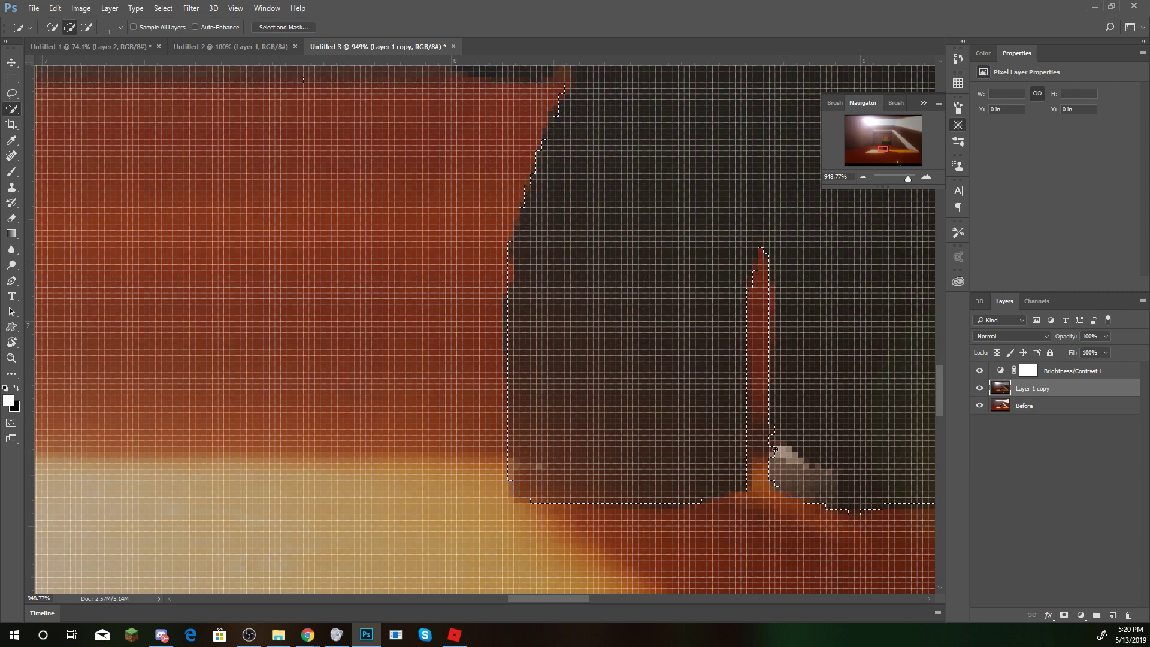
key("alt")
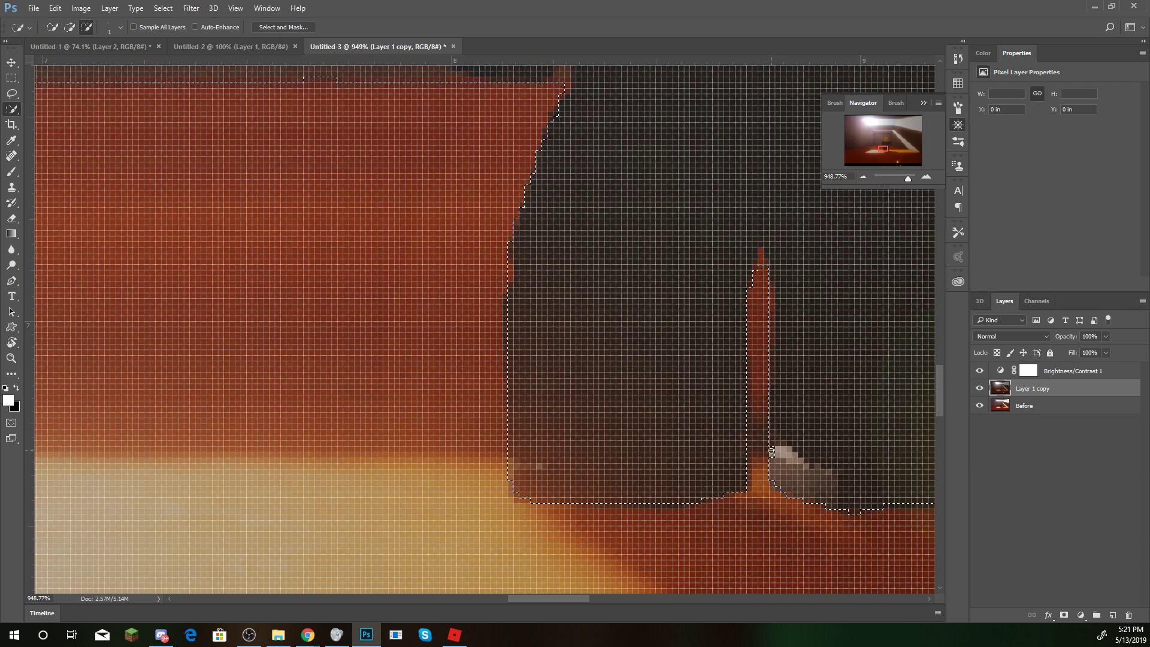
key("alt")
key("alt")
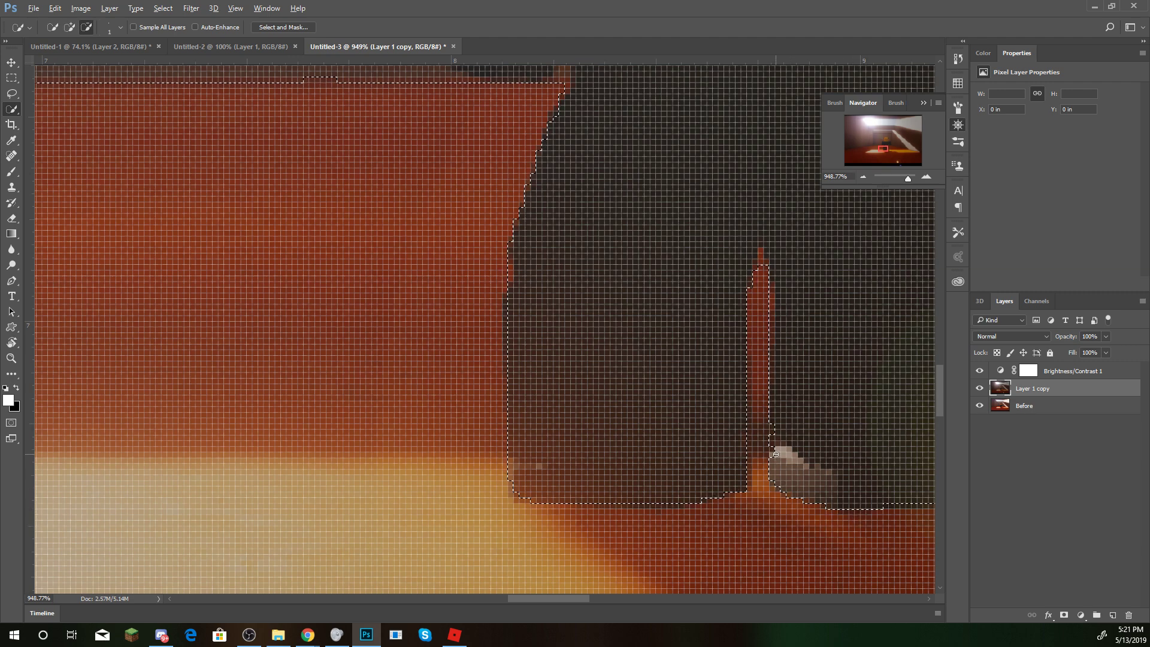
scroll(806, 300, "up", 4)
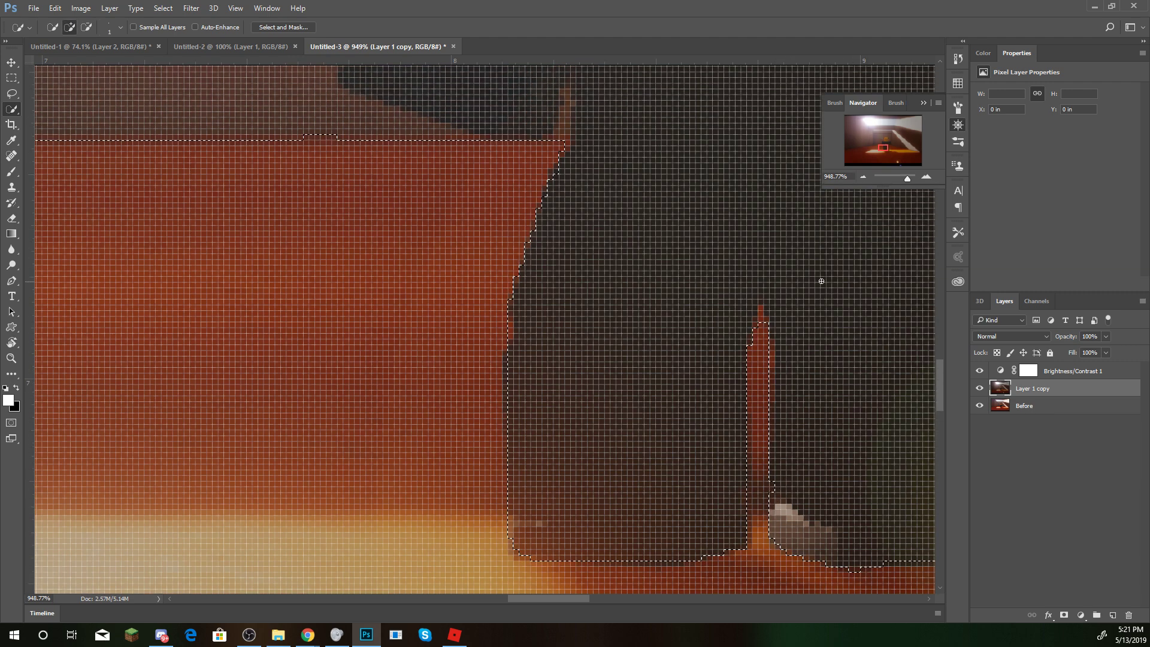
Correct the floor selection's edge along the wall where the slanted light beam meets the floor
left_click_drag(907, 179, 894, 180)
scroll(669, 407, "up", 10)
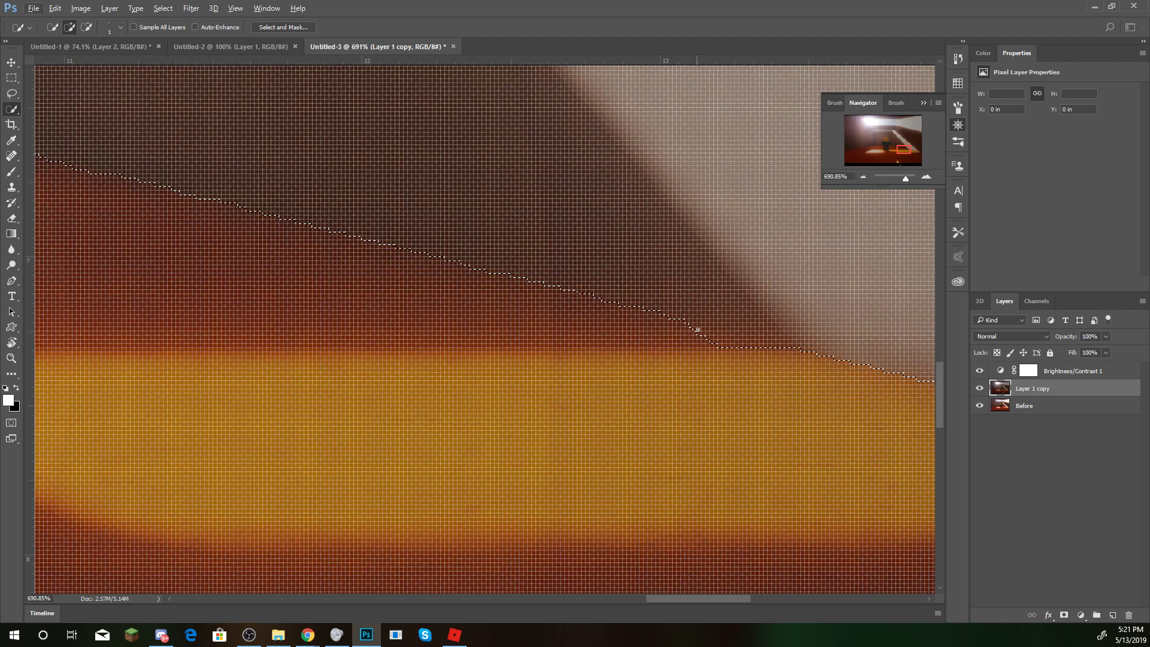
left_click_drag(701, 333, 758, 350)
left_click_drag(906, 179, 894, 179)
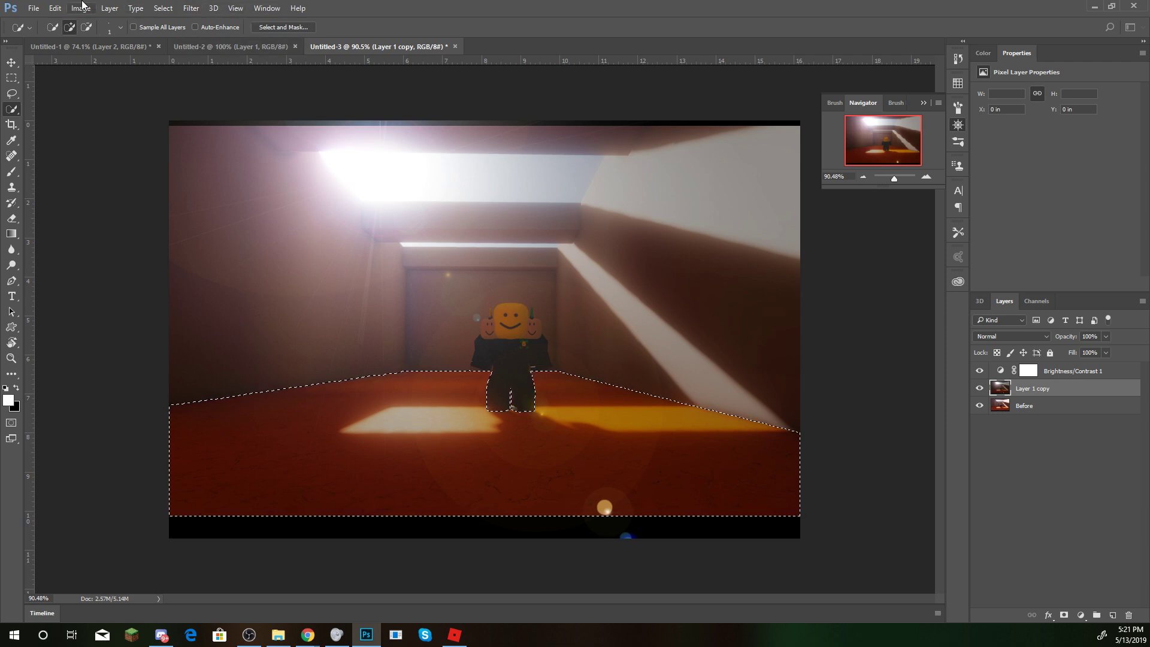
Try a Color Balance adjustment layer on the selected floor above Layer 1 copy, and delete it
left_click(116, 7)
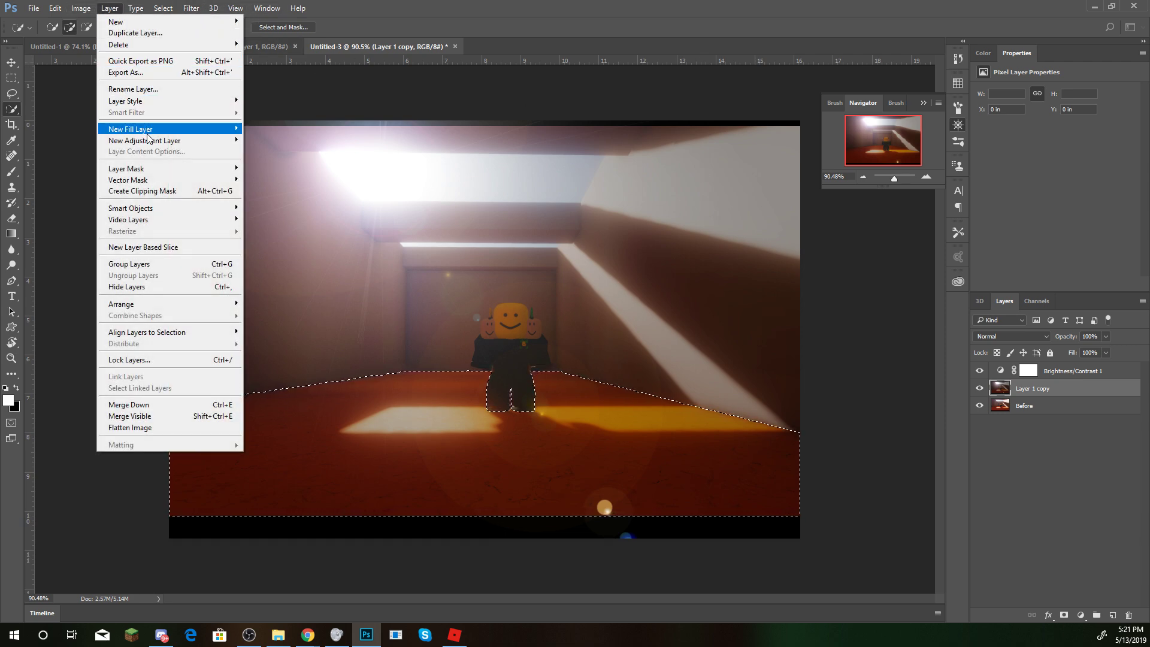
mouse_move(174, 141)
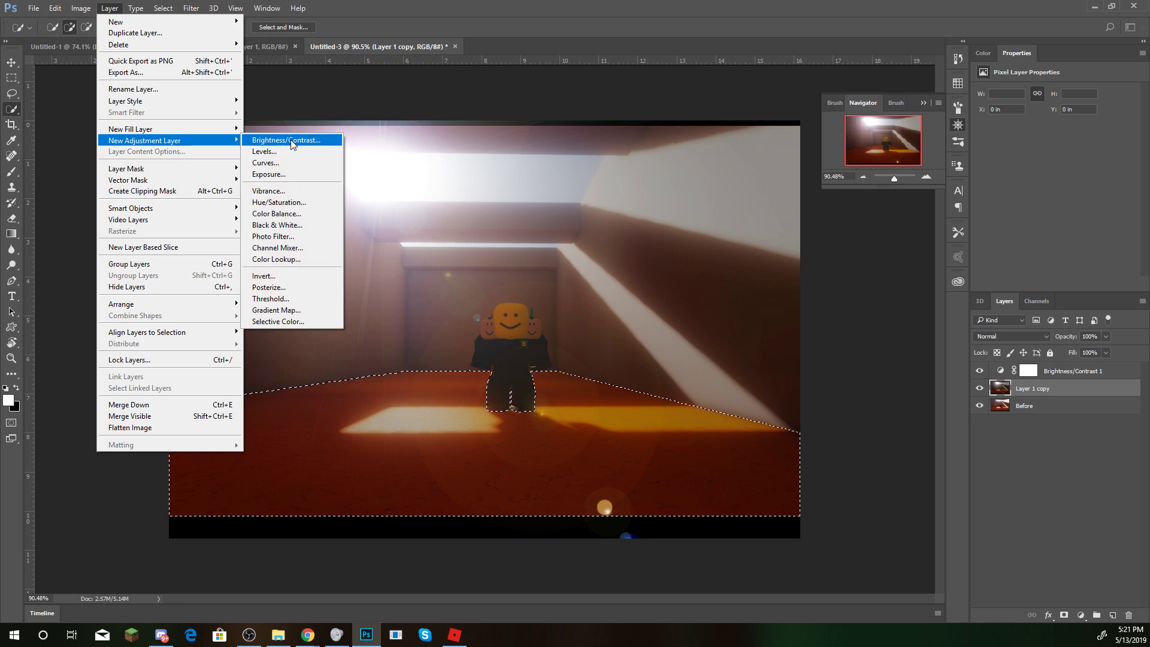
left_click(281, 219)
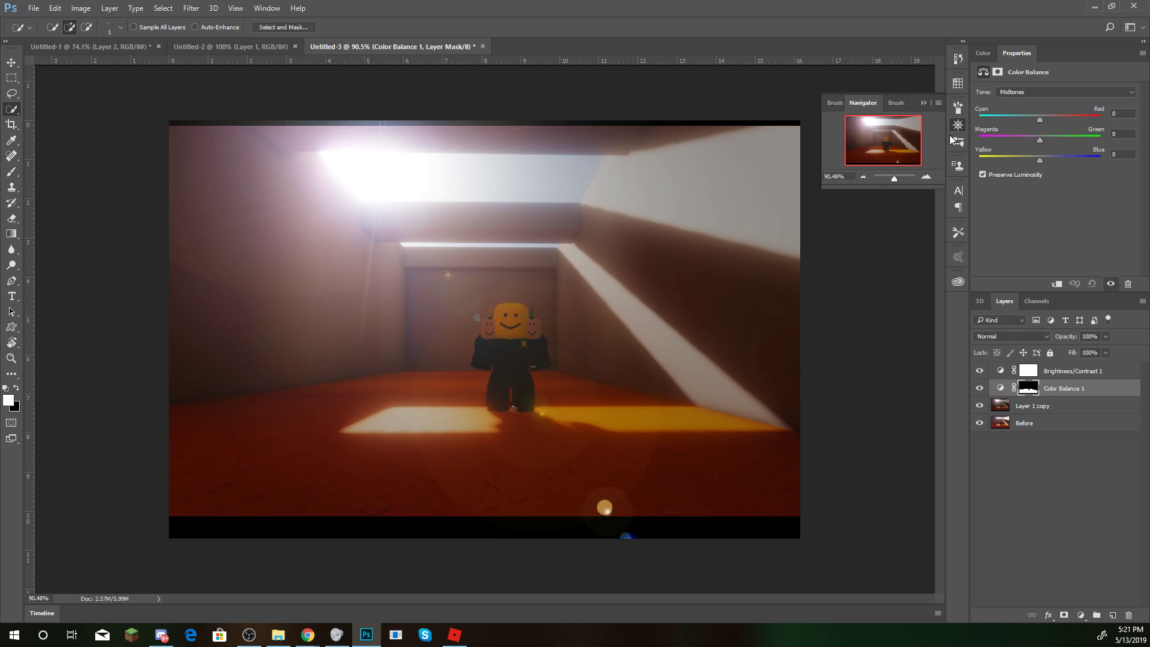
key("Delete")
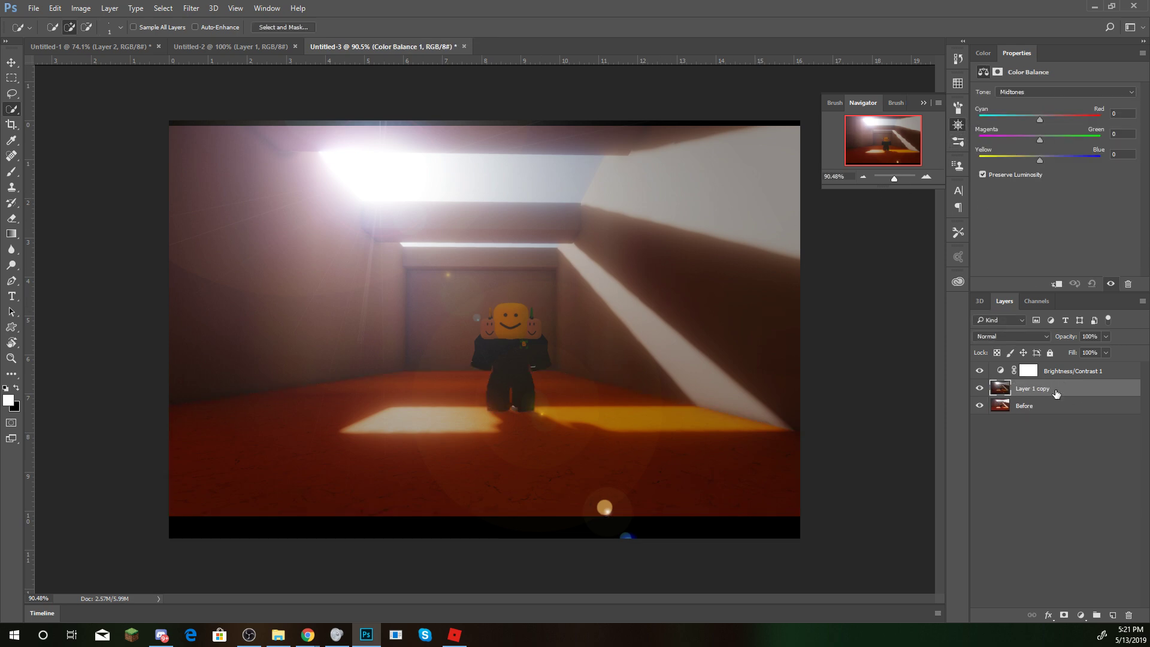
Try a Hue/Saturation adjustment layer with hue +3 on the whole image above Layer 1 copy, and delete it
left_click(110, 8)
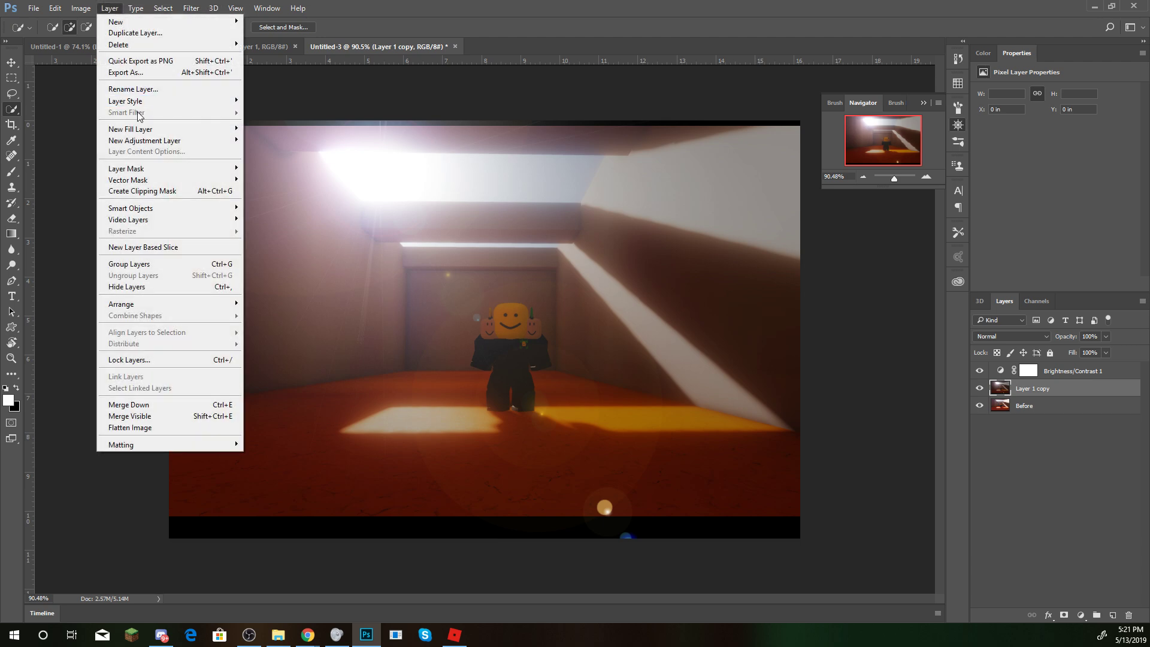
mouse_move(158, 141)
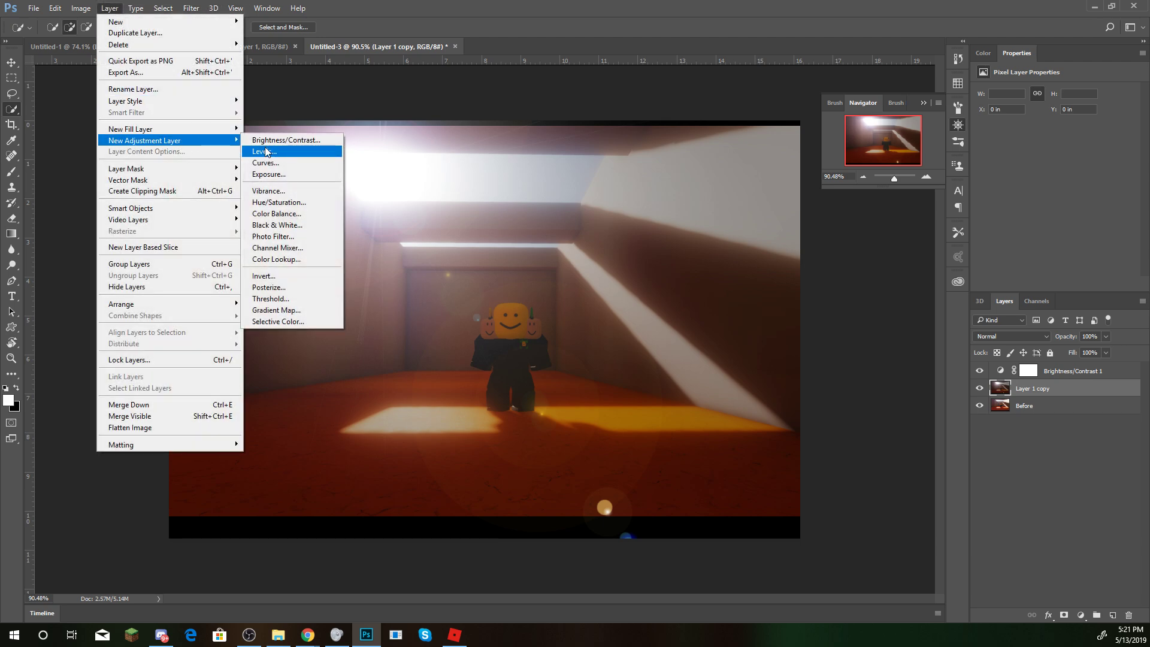
left_click(307, 201)
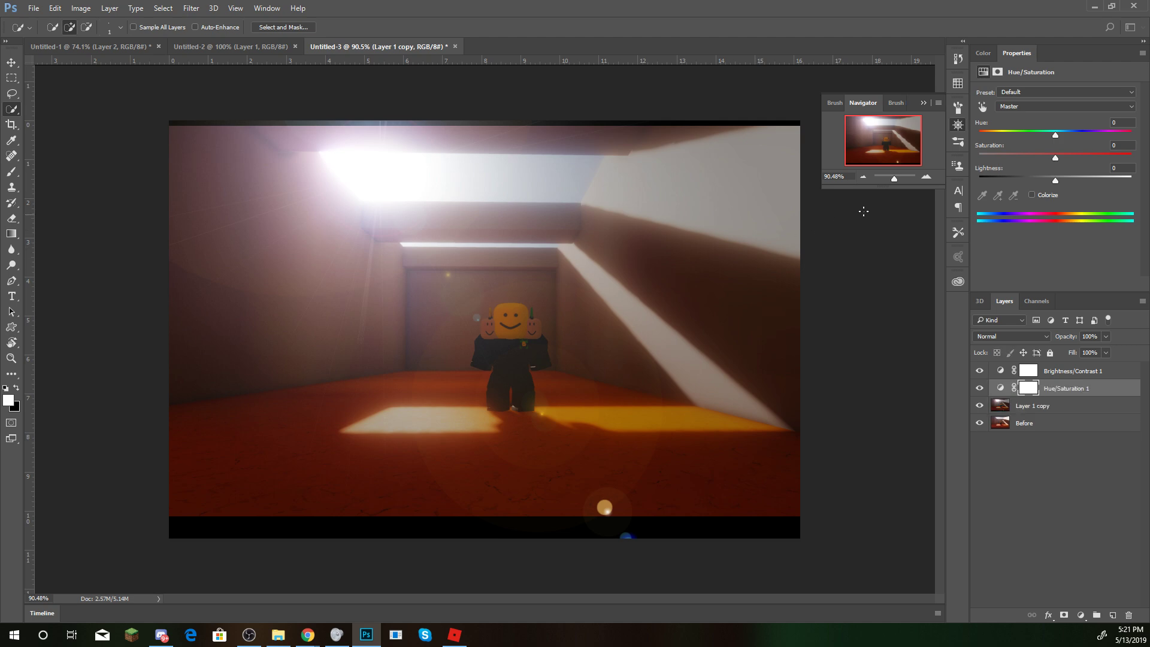
mouse_move(1055, 136)
left_mouse_down()
mouse_move(1032, 137)
mouse_move(1072, 141)
mouse_move(1058, 146)
left_mouse_up()
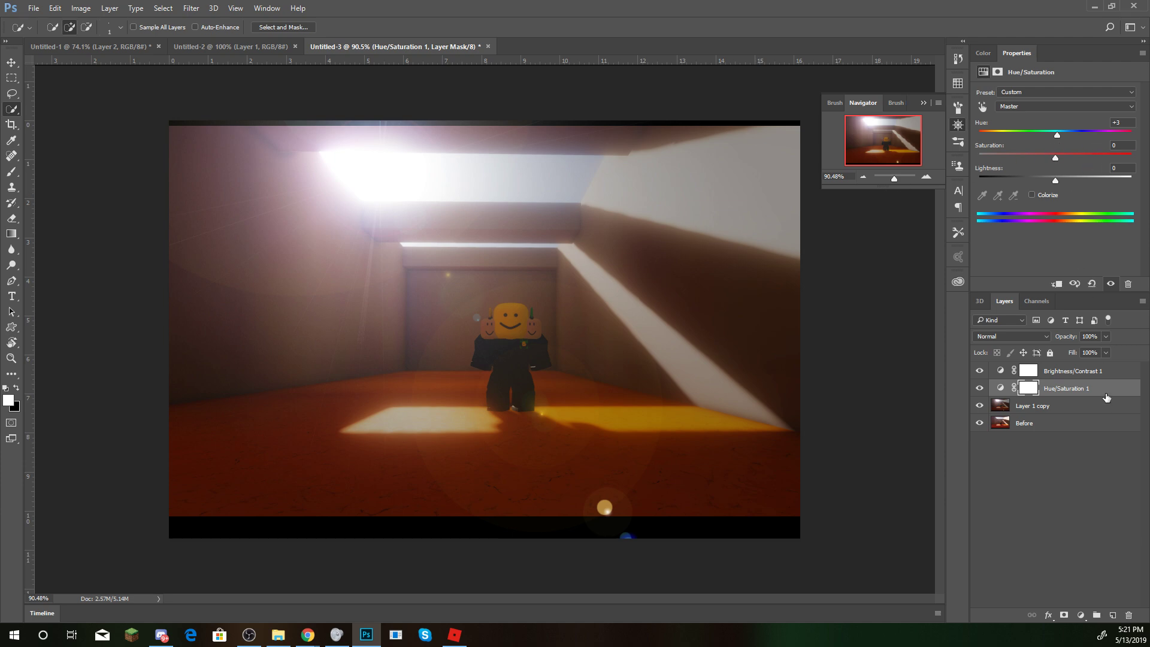
key("Delete")
Undo the Hue/Saturation and Color Balance layer changes back to the active floor selection on Layer 1 copy
key("m")
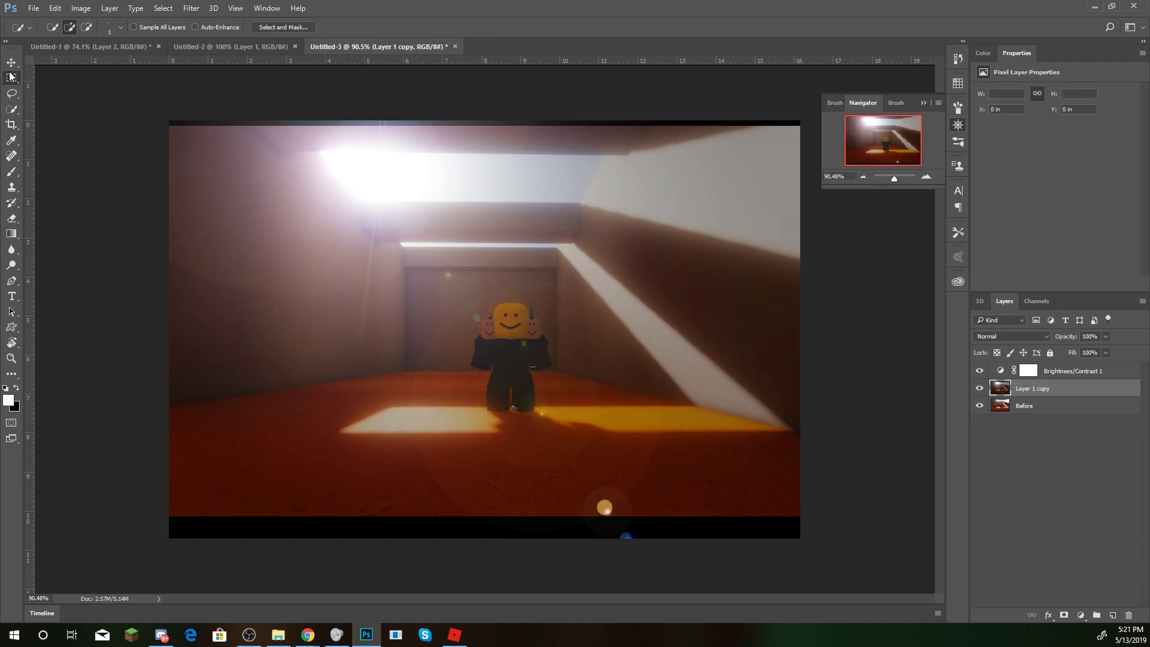
key("ctrl+z")
key("ctrl+alt+z")
key("ctrl+alt+z")
key("ctrl+alt+z")
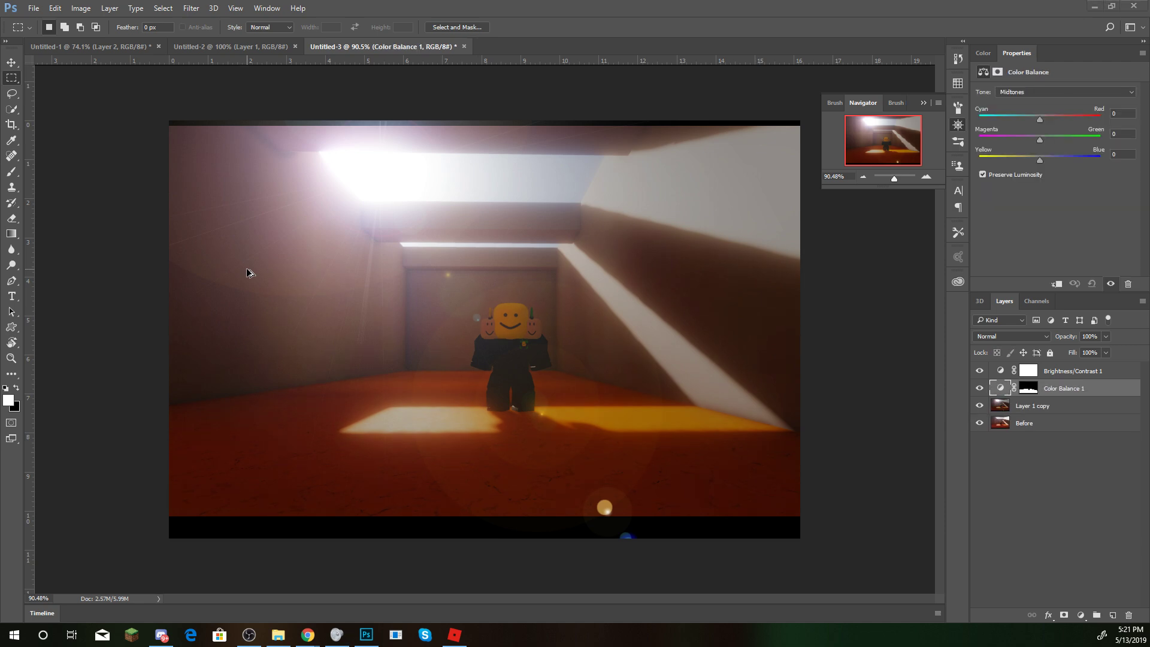
key("ctrl+alt+z")
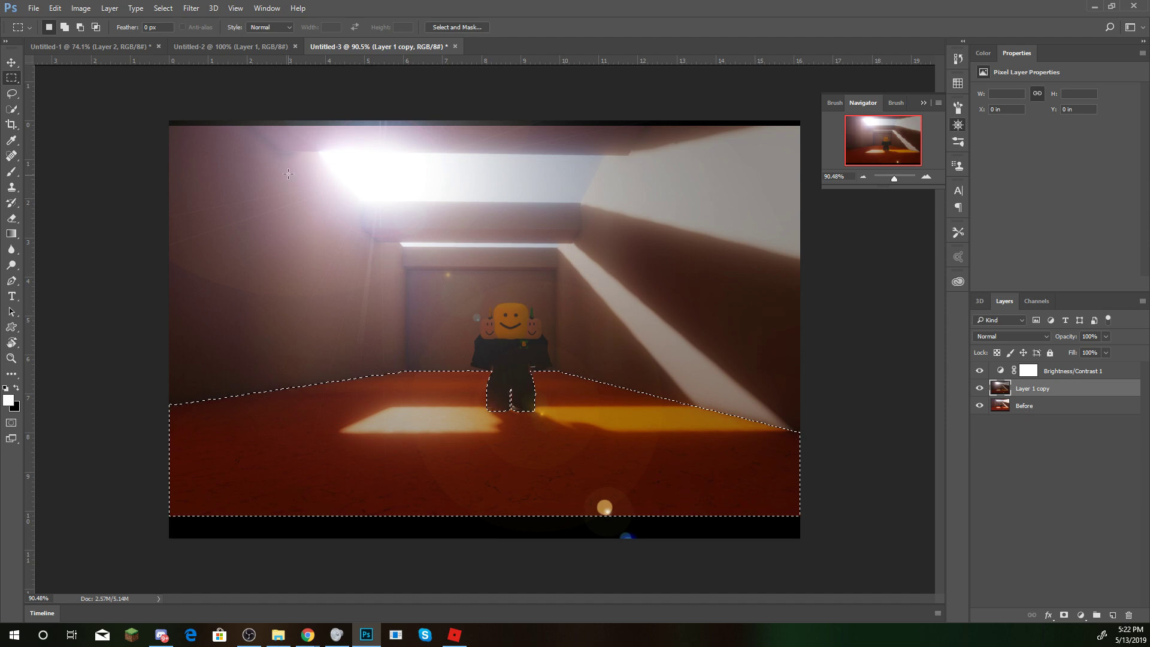
Add a Hue/Saturation adjustment layer for the selected floor with hue +93, saturation -2 and lightness -7
left_click(110, 8)
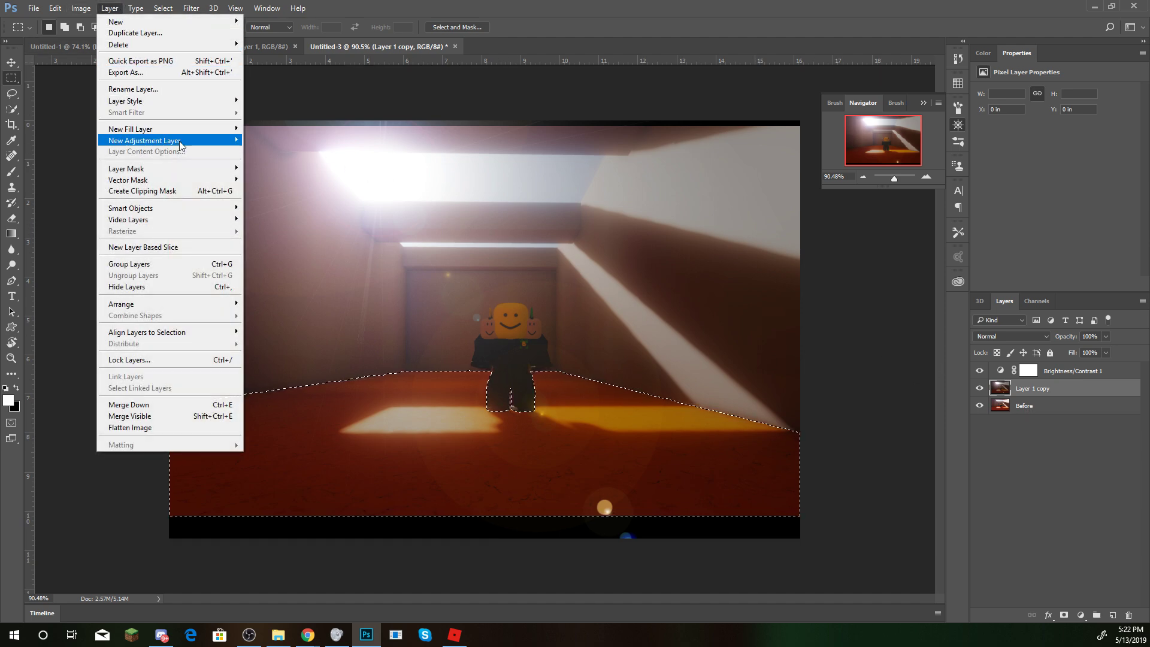
mouse_move(207, 144)
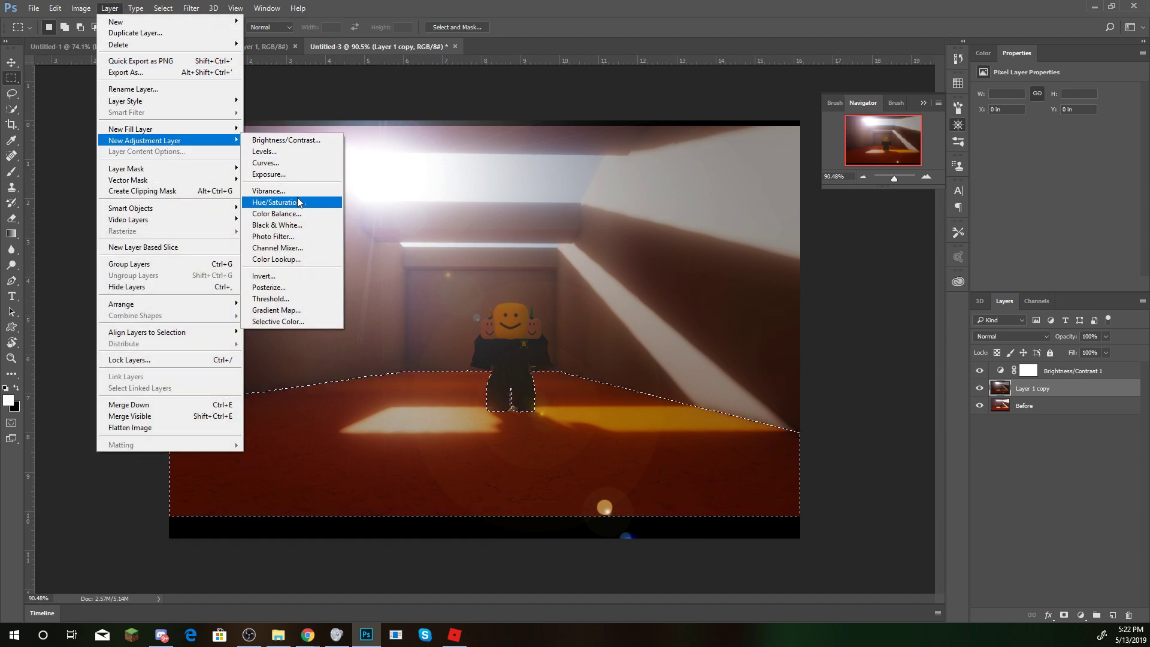
left_click(291, 202)
key("Return")
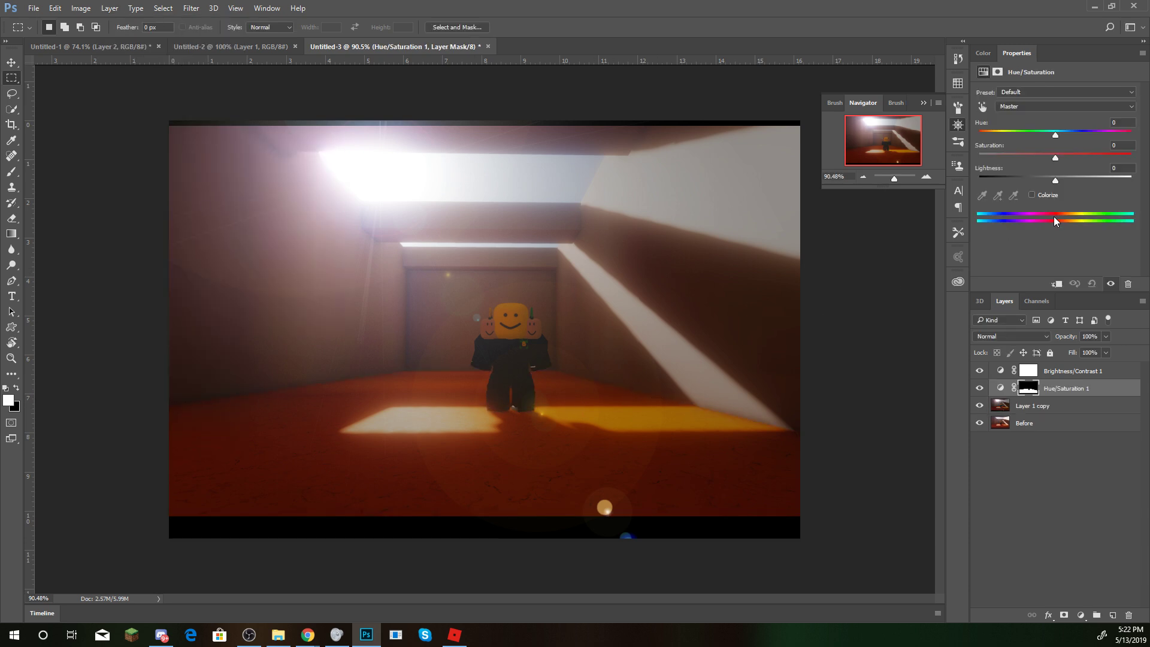
left_click_drag(1058, 134, 1104, 135)
left_click(1067, 157)
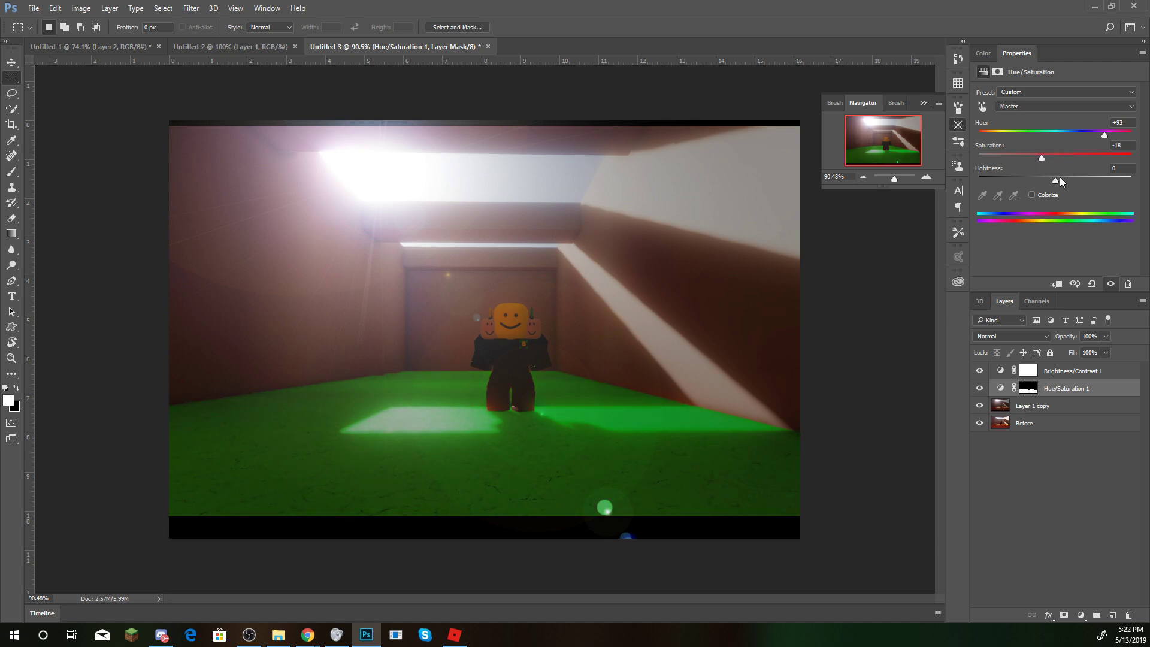
left_click_drag(1057, 181, 1052, 181)
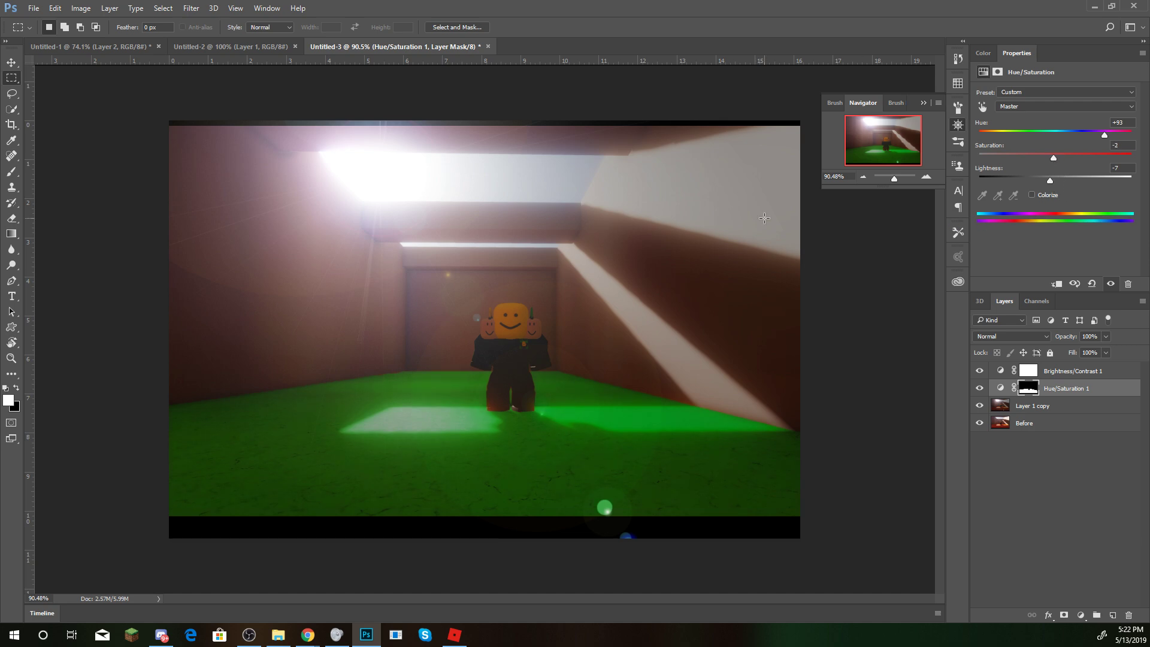
left_click_drag(893, 178, 903, 178)
scroll(569, 419, "down", 5)
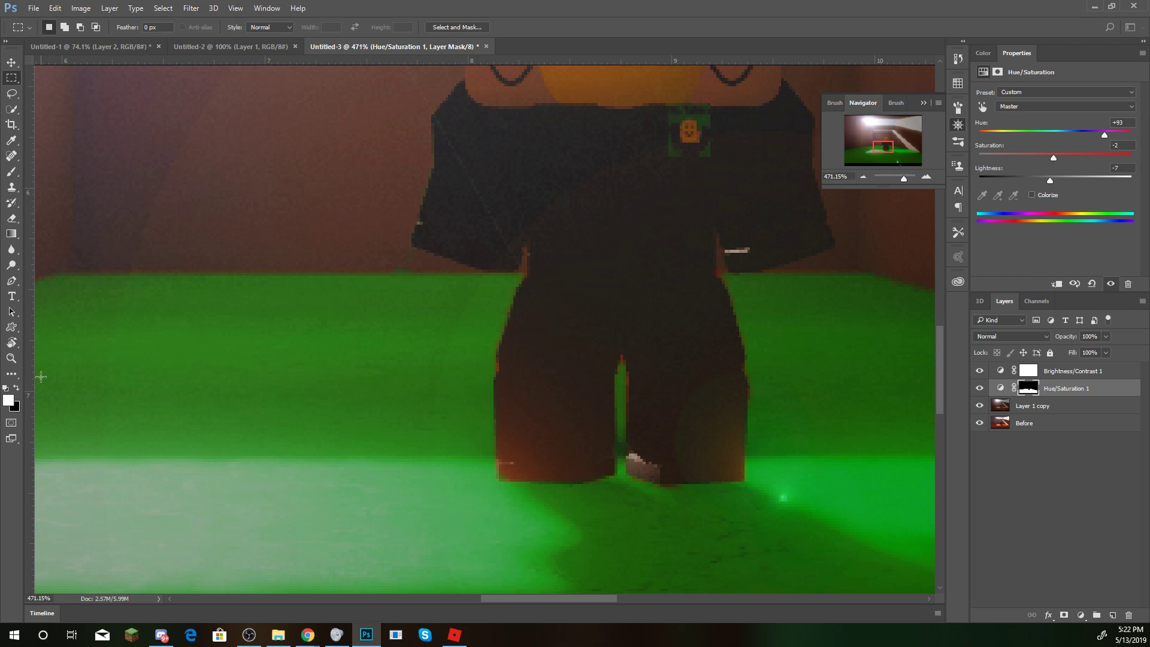
Paint white on the Hue/Saturation 1 mask with a 1 px brush over the orange pixels atop the gap between the legs
left_click(12, 172)
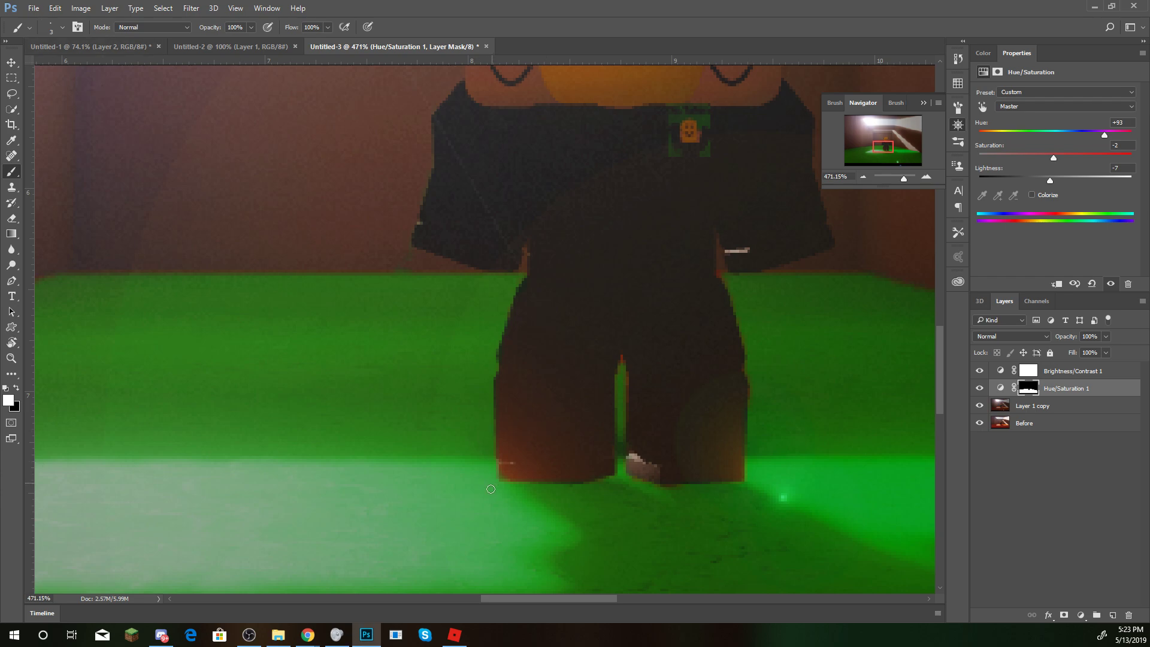
scroll(723, 359, "up", 1)
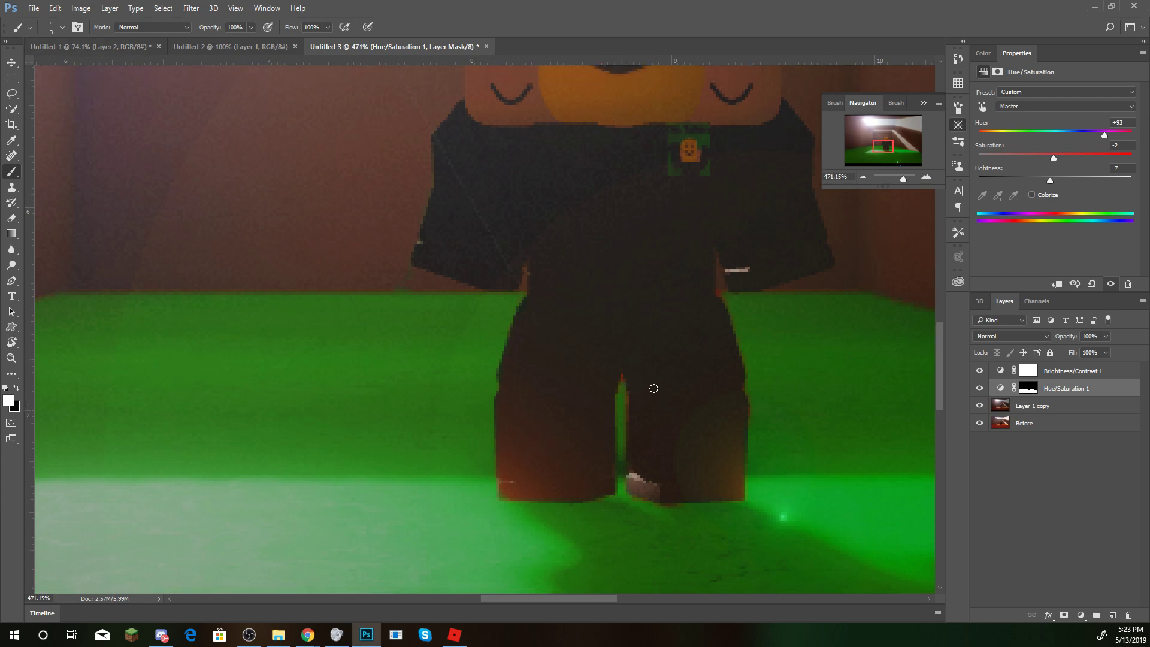
scroll(622, 384, "up", 5)
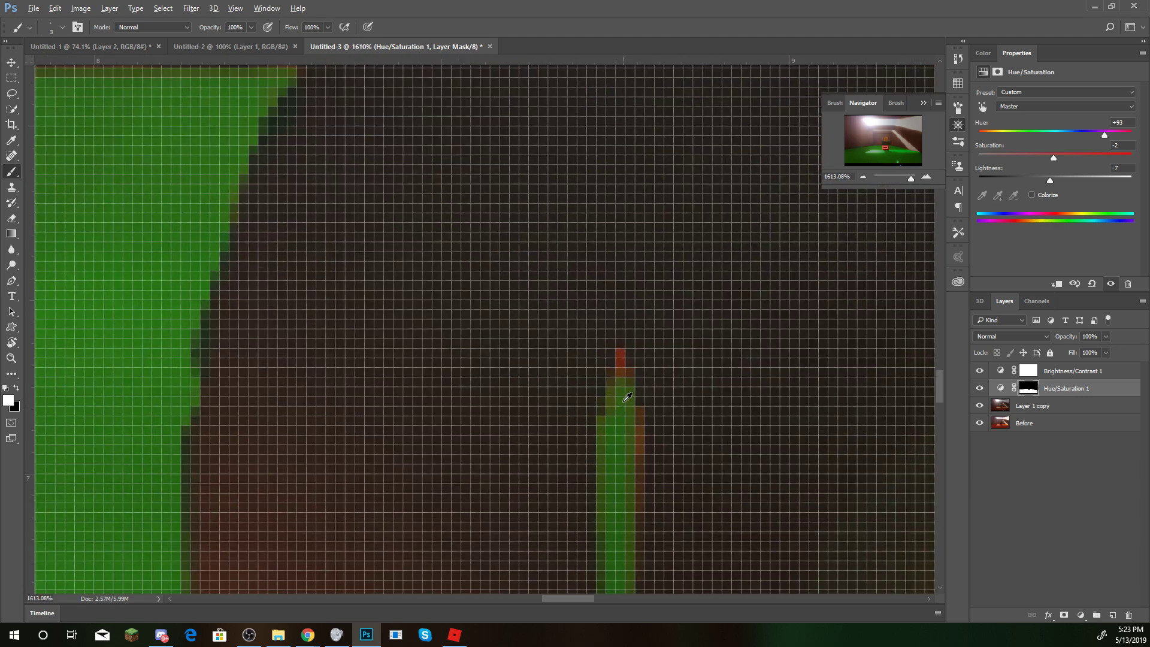
right_click(621, 377)
left_click_drag(689, 410, 679, 410)
key("Return")
mouse_move(620, 351)
left_mouse_down()
mouse_move(623, 380)
mouse_move(631, 371)
mouse_move(613, 369)
mouse_move(611, 426)
left_mouse_up()
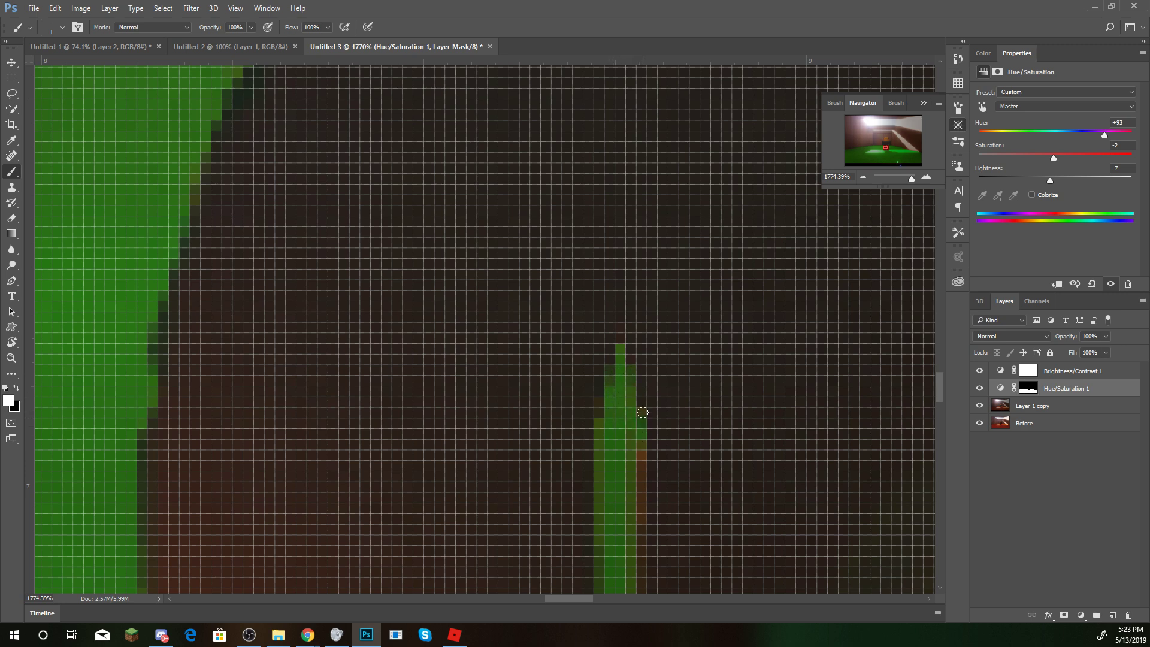
Paint white on the mask over the orange fringe down the leg gap and beneath the feet
scroll(622, 479, "down", 5)
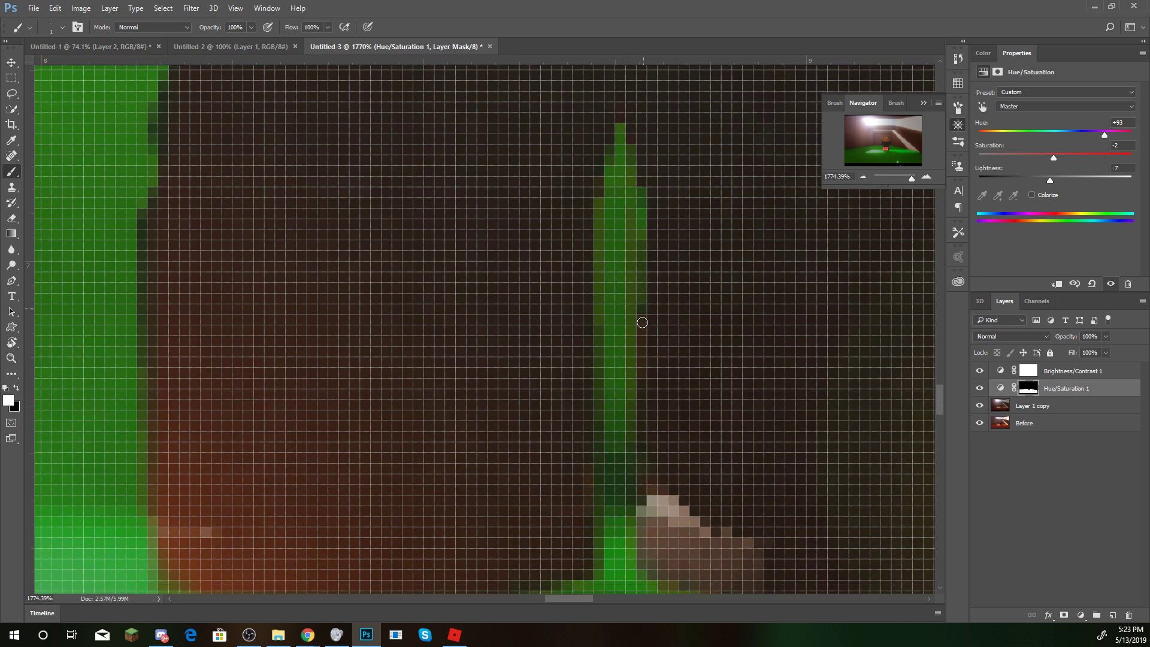
scroll(623, 359, "down", 4)
scroll(649, 383, "down", 1)
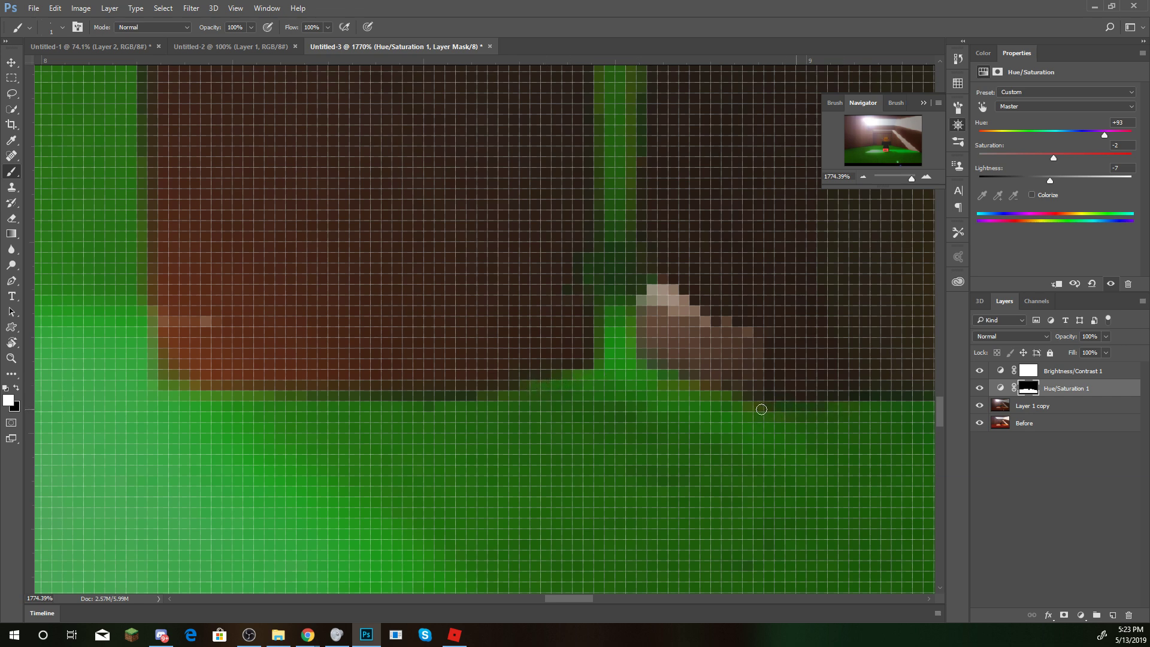
scroll(816, 265, "down", 1)
Try painting the mask at 50% brush flow over the lower edge of the right-hand leg, and return the flow to 100%
scroll(781, 345, "down", 8)
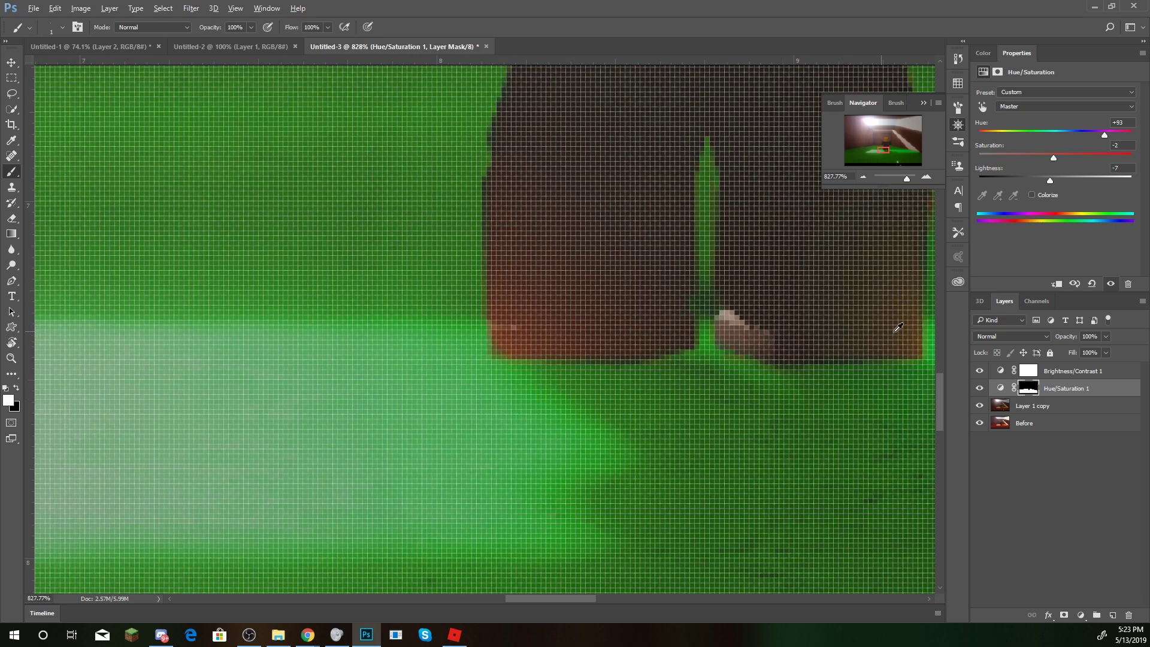
scroll(918, 338, "up", 12)
mouse_move(590, 597)
left_mouse_down()
mouse_move(633, 605)
mouse_move(609, 603)
left_mouse_up()
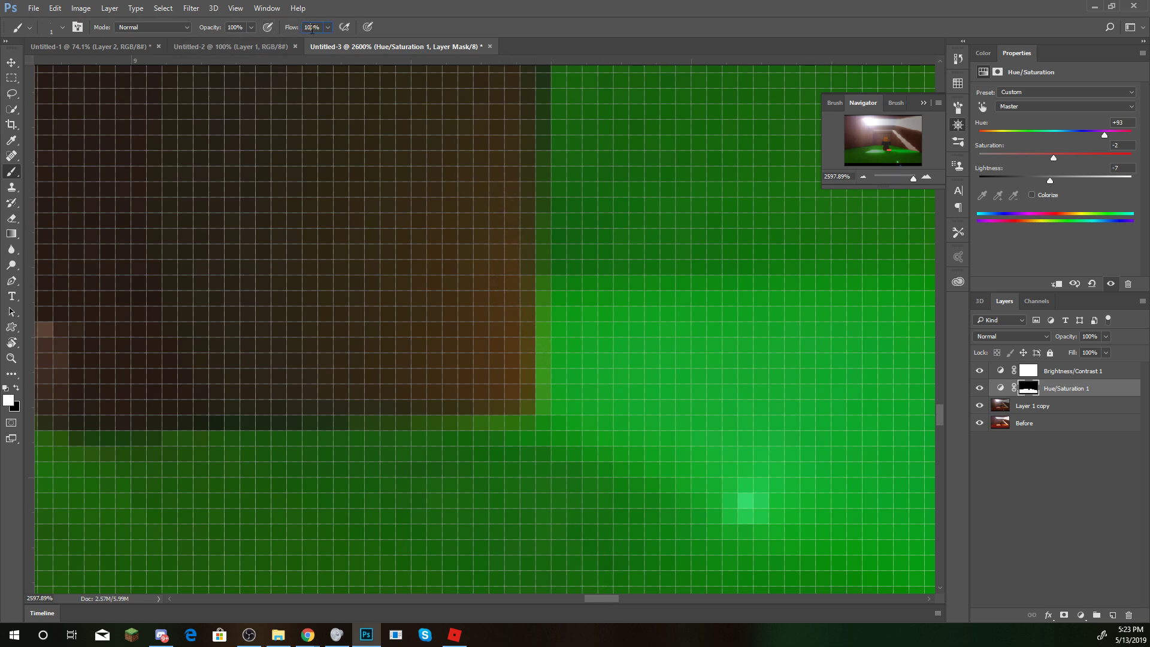
key("BackSpace")
key("BackSpace")
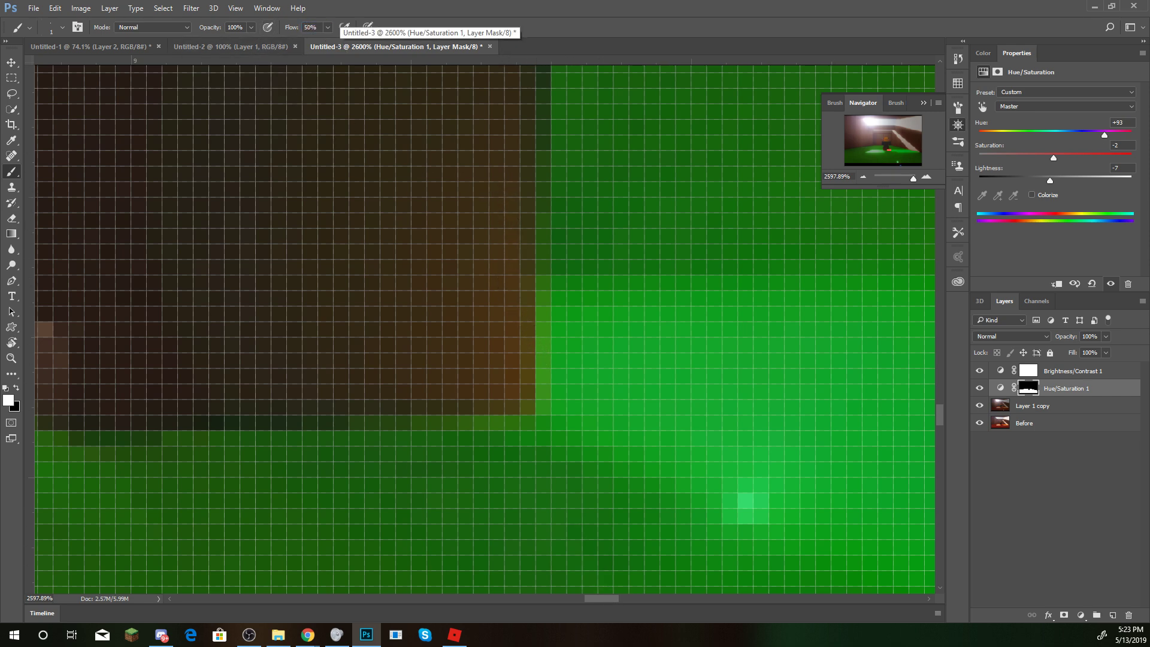
mouse_move(529, 241)
left_mouse_down()
mouse_move(525, 194)
mouse_move(501, 157)
mouse_move(440, 381)
mouse_move(470, 123)
mouse_move(348, 448)
mouse_move(465, 188)
mouse_move(505, 307)
mouse_move(457, 338)
mouse_move(453, 388)
mouse_move(558, 272)
mouse_move(551, 307)
mouse_move(497, 380)
mouse_move(440, 397)
mouse_move(562, 124)
mouse_move(513, 196)
mouse_move(506, 294)
mouse_move(536, 349)
left_mouse_up()
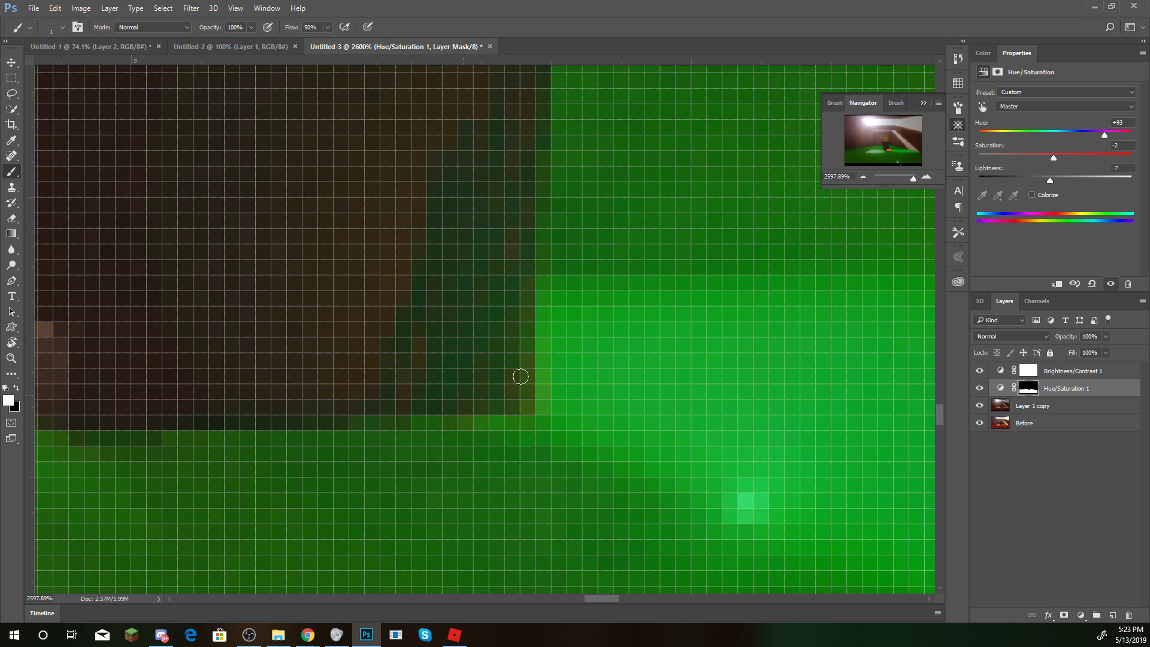
mouse_move(913, 178)
left_mouse_down()
mouse_move(897, 182)
mouse_move(911, 178)
left_mouse_up()
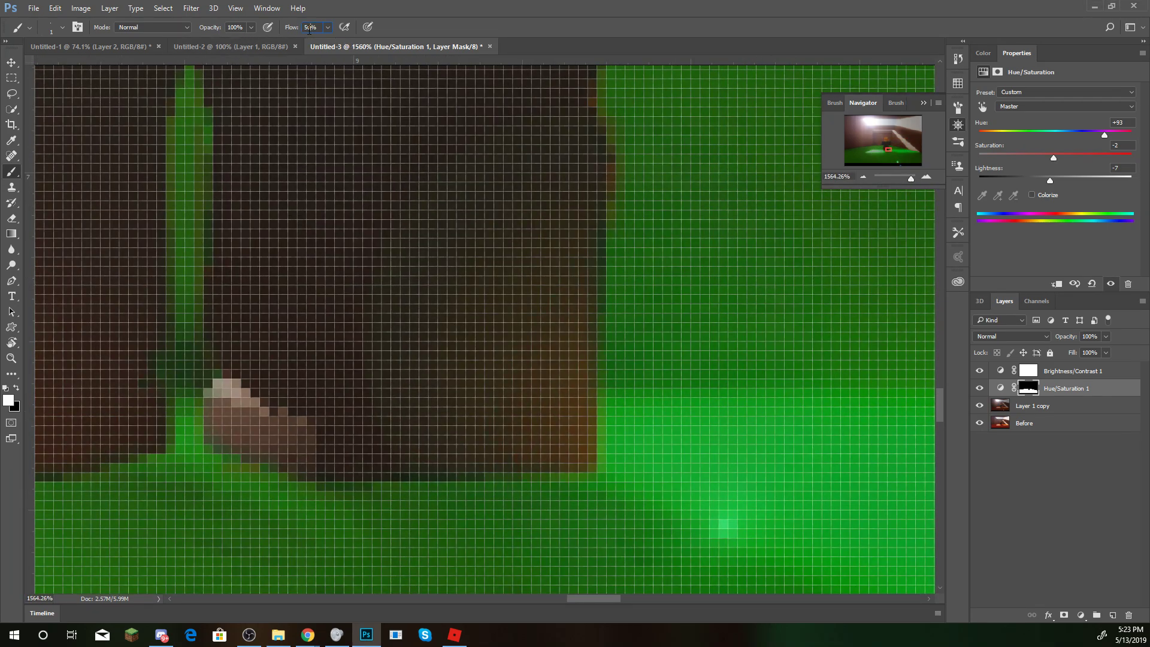
type("0")
Paint white on the mask over the orange fringe along the right-hand leg's outer edge up to the waist
scroll(665, 249, "down", 2)
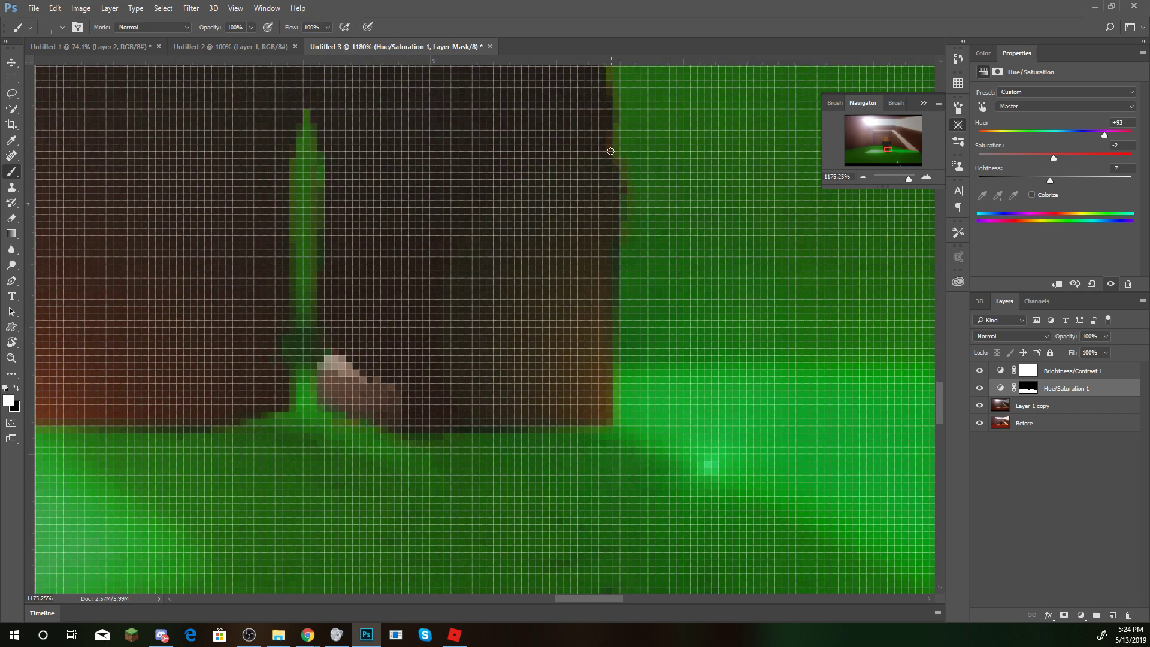
scroll(697, 194, "up", 3)
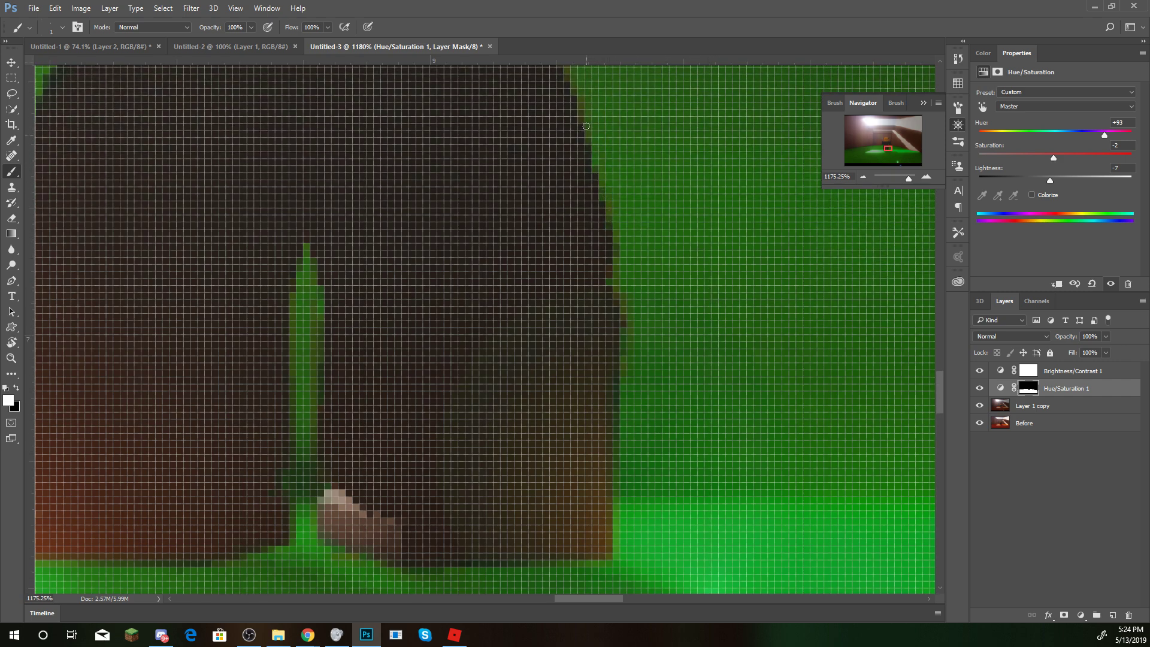
scroll(580, 156, "up", 3)
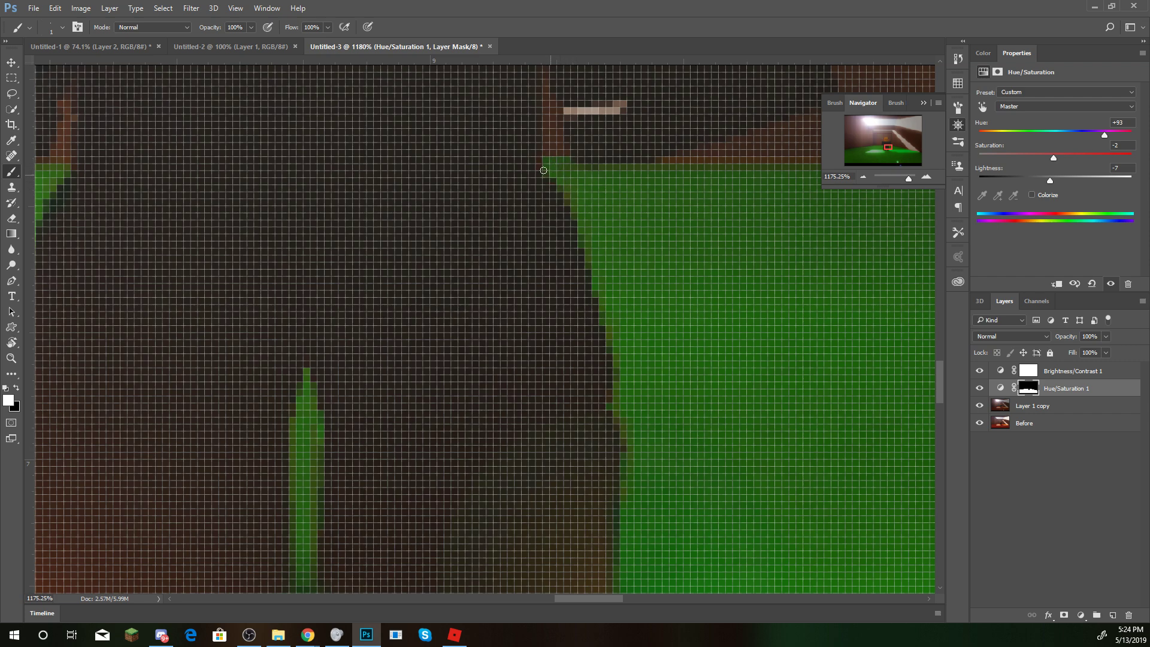
scroll(718, 228, "down", 8)
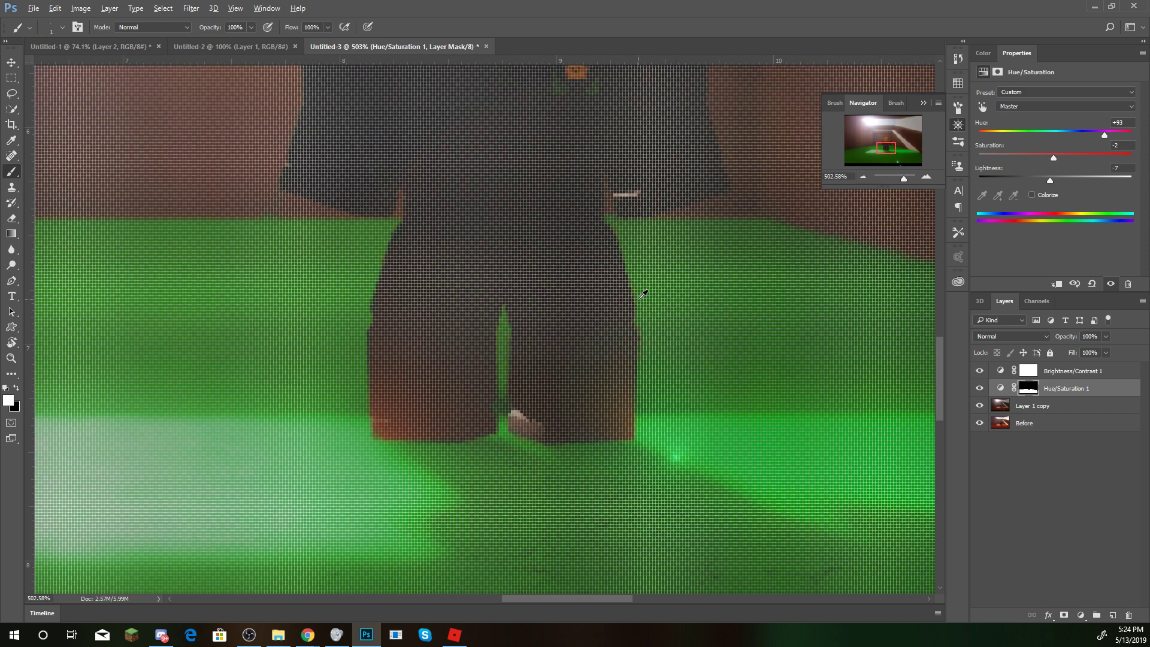
scroll(515, 378, "down", 2)
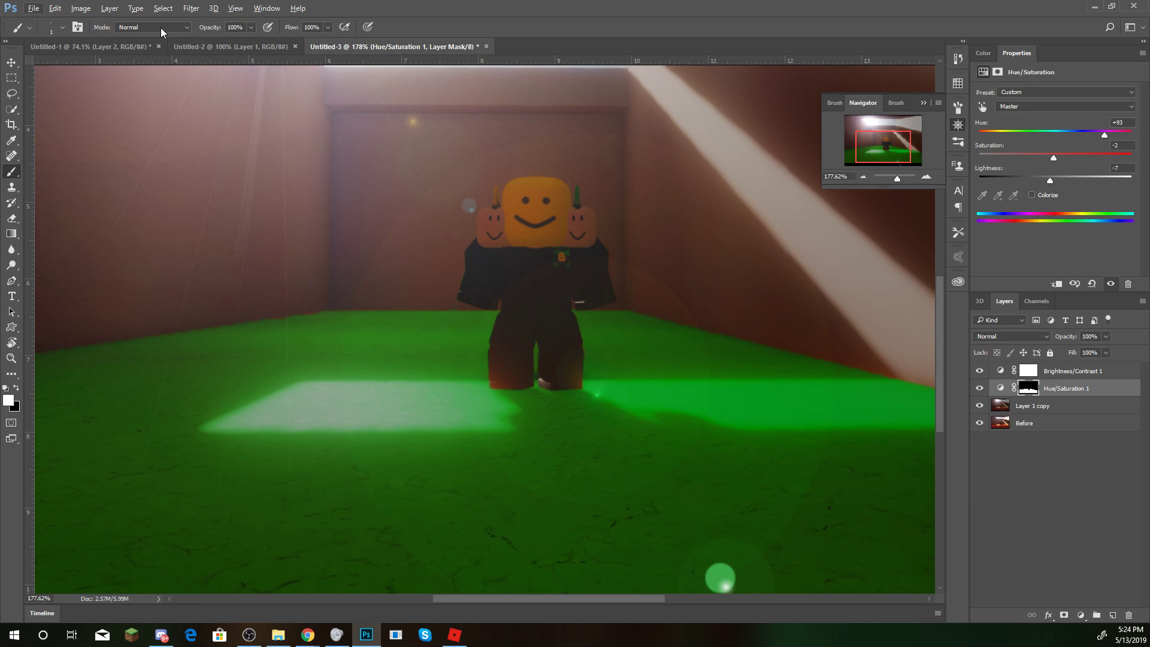
Paint the Hue/Saturation 1 mask over the orange glow on the lower legs with a soft 94 px brush at 0% hardness
right_click(190, 236)
mouse_move(297, 280)
left_mouse_down()
mouse_move(263, 282)
mouse_move(279, 280)
left_mouse_up()
left_click(195, 330)
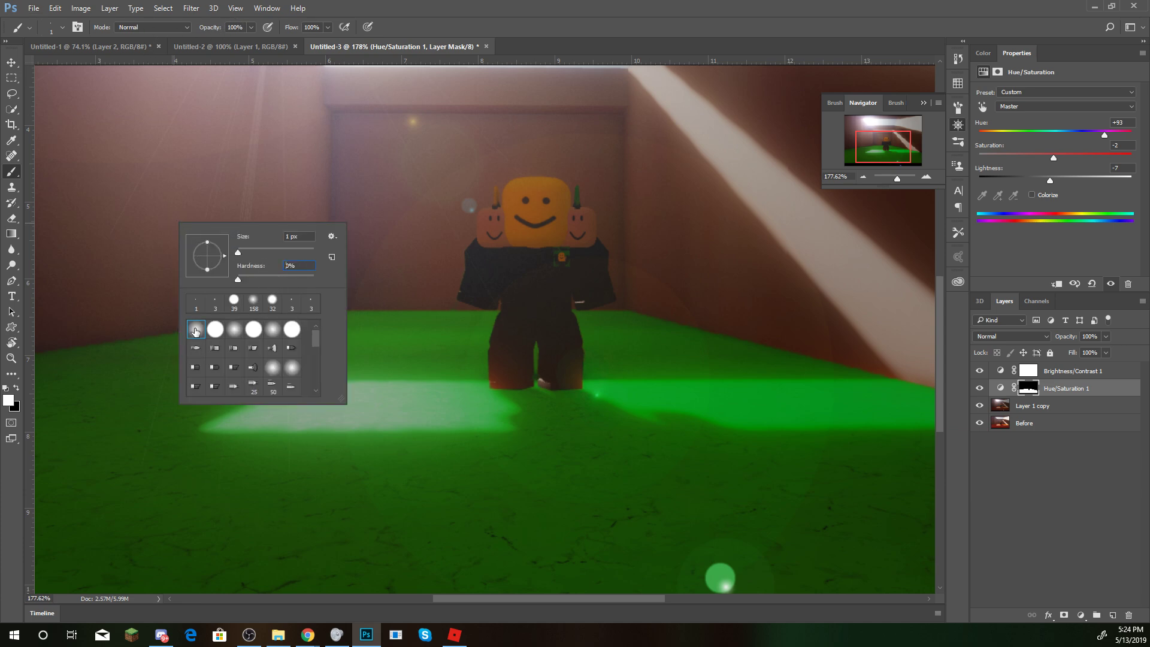
right_click(490, 374)
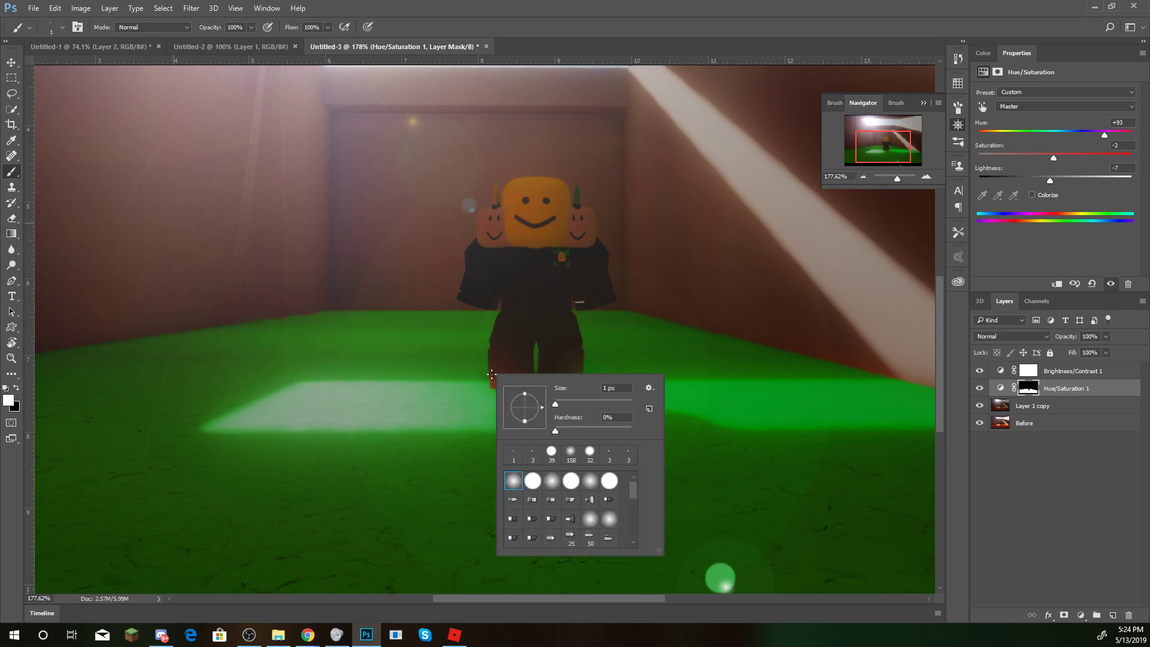
left_click_drag(555, 403, 590, 408)
left_click(469, 383)
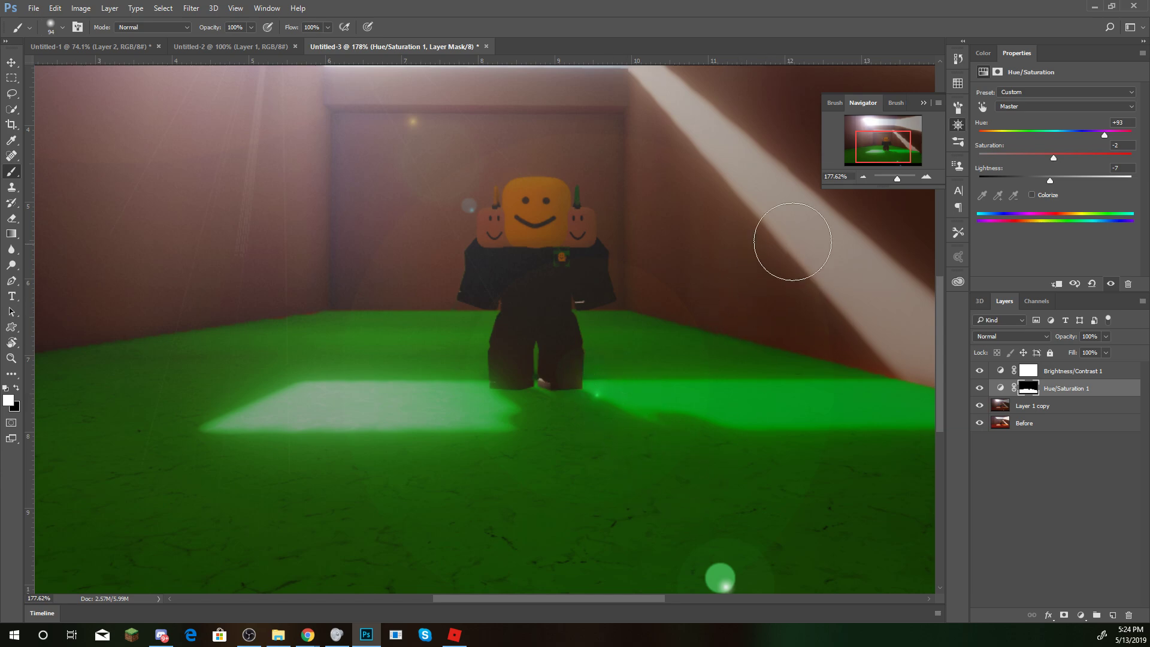
Lasso the white mark on the avatar's right-hand sleeve end and fill the selection on the Hue/Saturation 1 mask
scroll(638, 307, "up", 5)
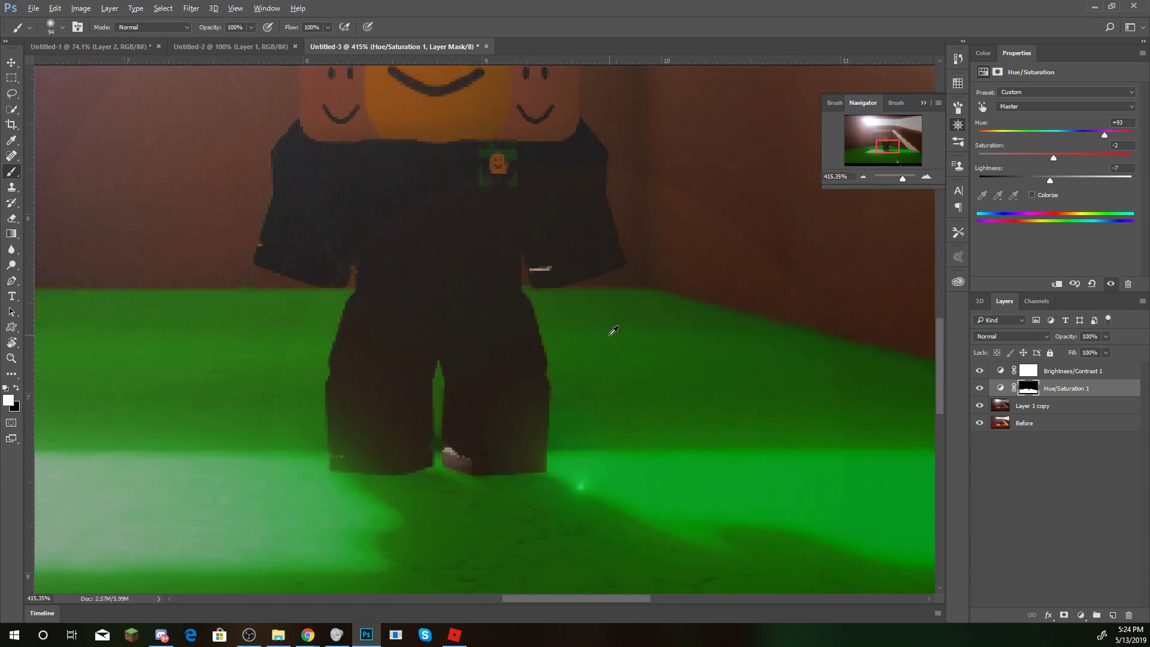
scroll(614, 330, "up", 3)
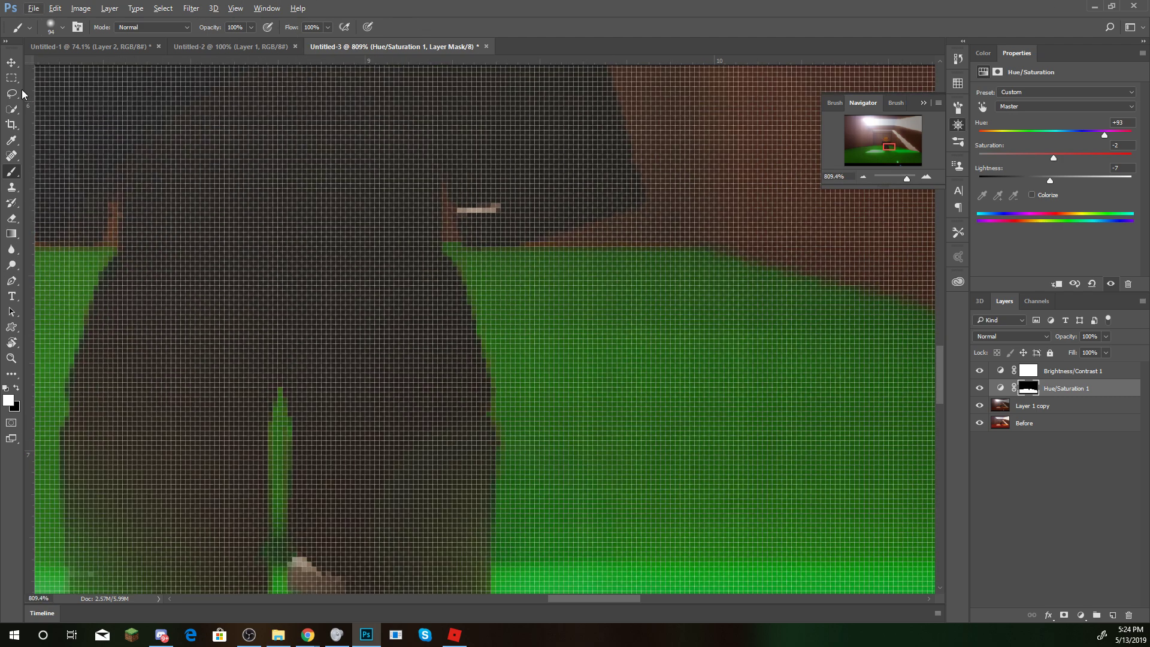
left_click(11, 78)
scroll(486, 264, "down", 2)
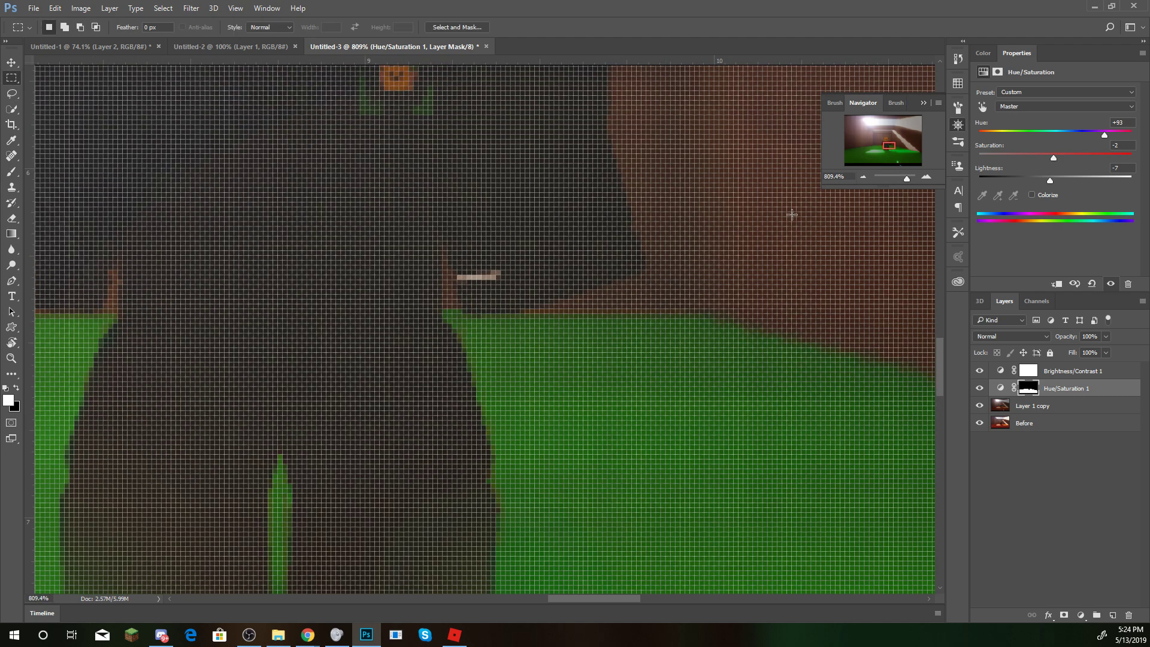
scroll(486, 263, "down", 2)
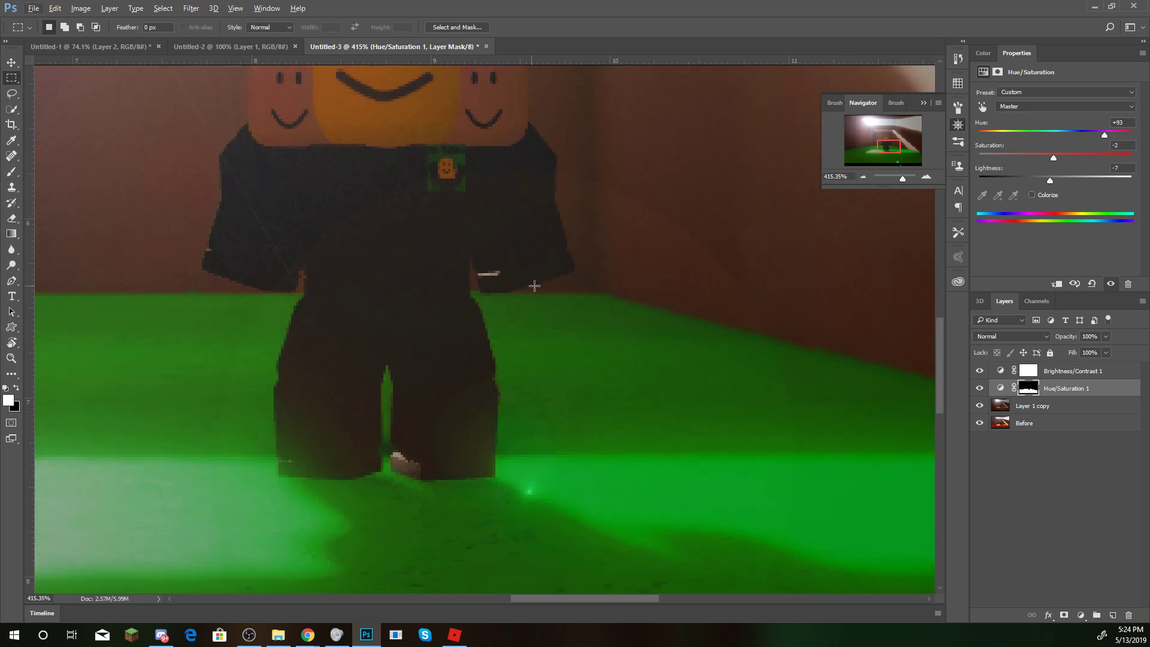
left_click(12, 93)
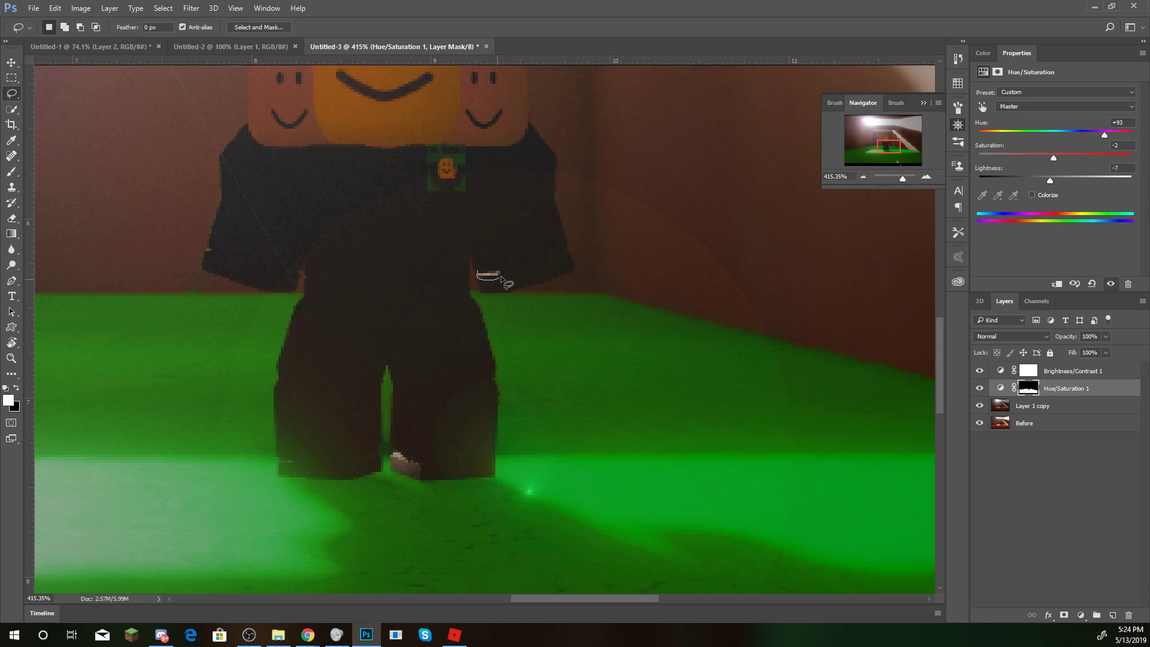
left_click(55, 8)
left_click(123, 189)
left_click(690, 198)
Fill the lassoed white mark on Layer 1 copy so it matches the dark sleeve, and clear the selection
left_click(1060, 406)
left_click(55, 8)
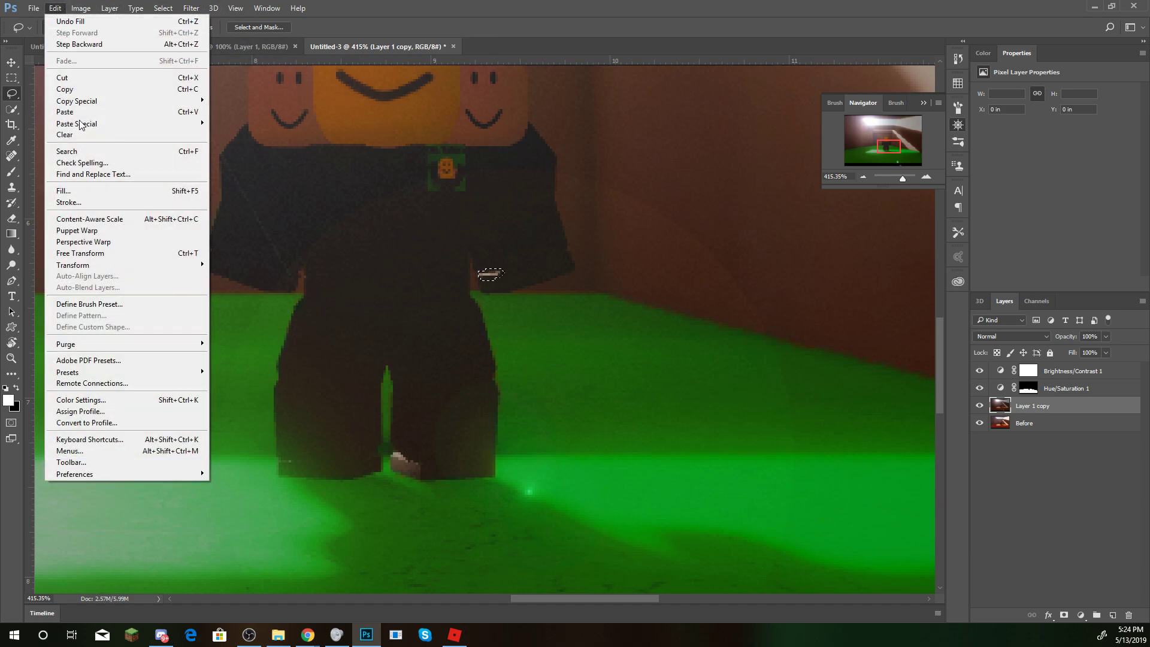
left_click(66, 190)
left_click(688, 194)
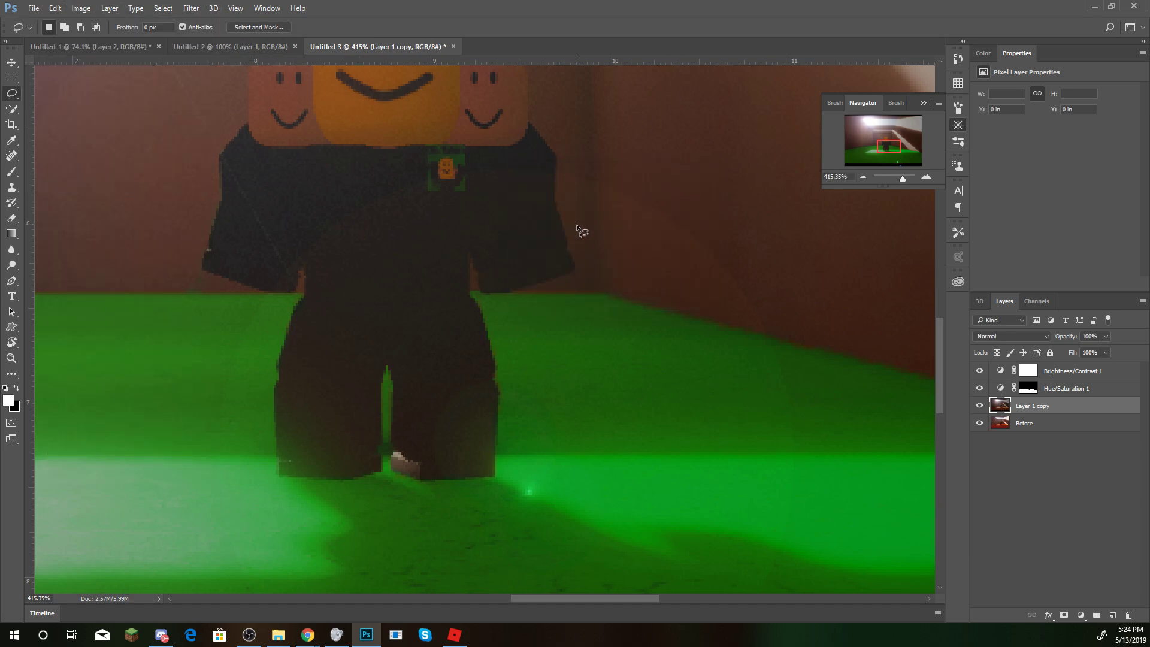
Try to remove the light patch on the right-hand foot by lassoing and filling it on Layer 1 copy
scroll(581, 233, "down", 5)
scroll(405, 374, "up", 3)
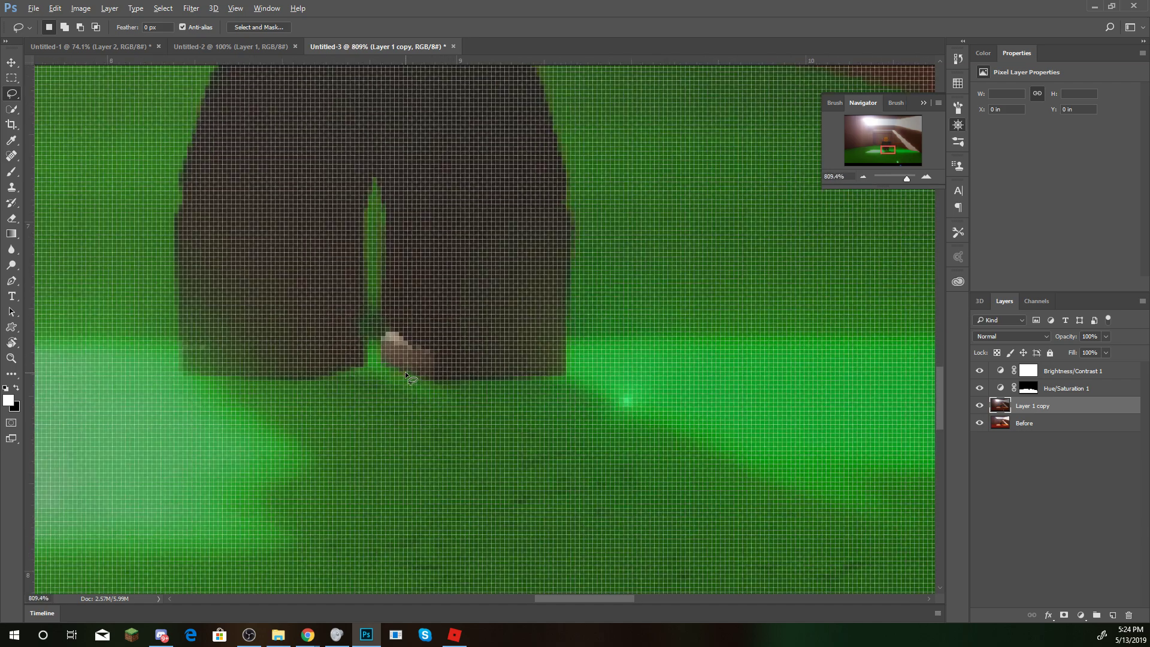
scroll(405, 374, "up", 6)
scroll(598, 247, "down", 5)
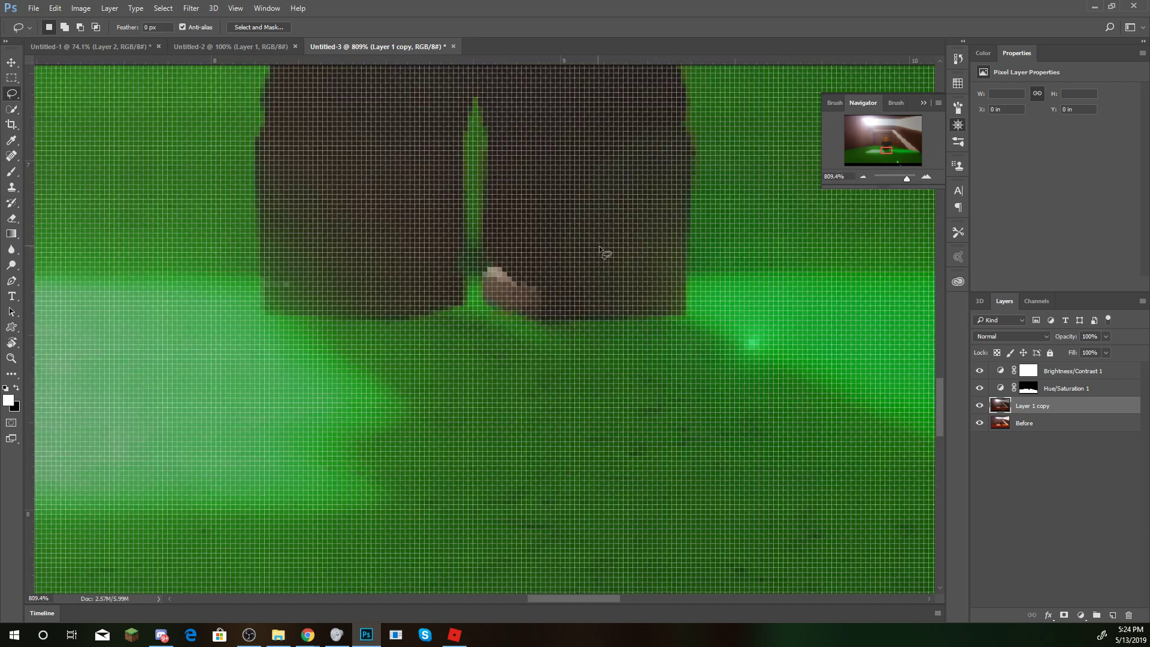
scroll(600, 248, "down", 6)
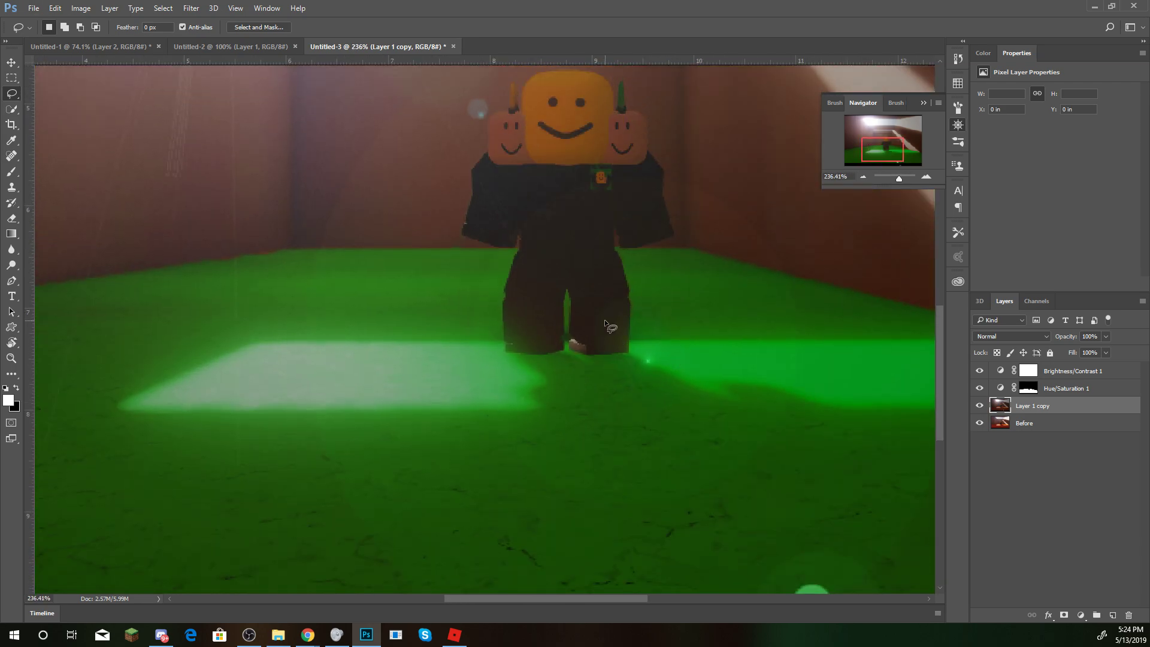
scroll(605, 321, "up", 8)
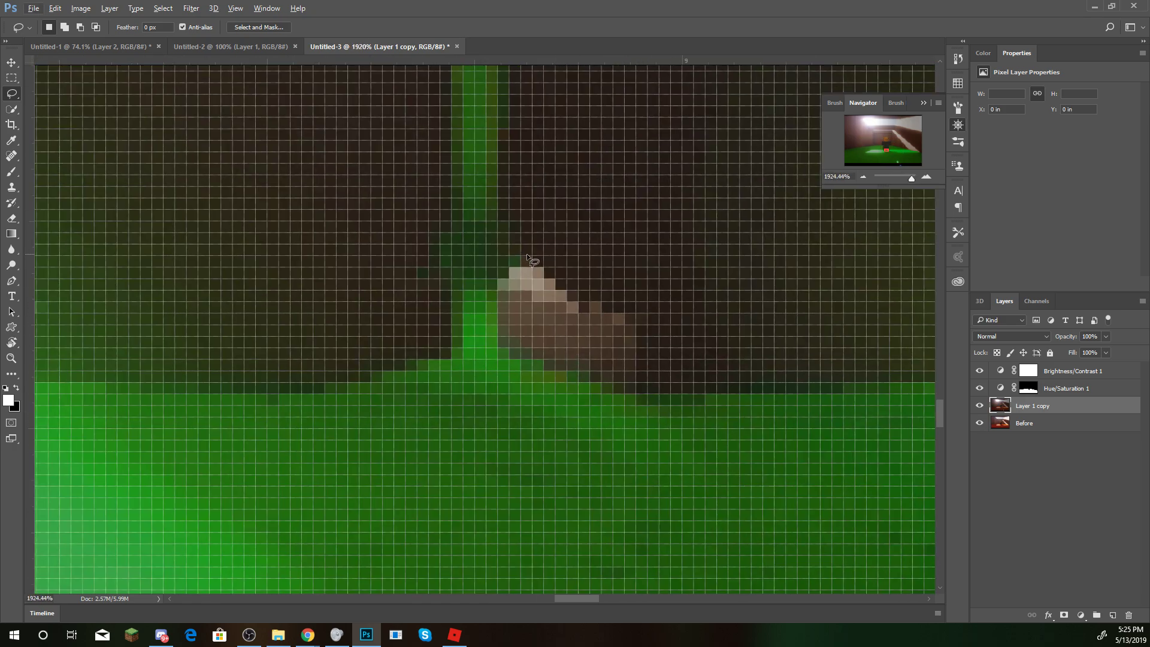
mouse_move(537, 265)
left_mouse_down()
mouse_move(514, 273)
mouse_move(497, 299)
mouse_move(504, 339)
mouse_move(606, 382)
mouse_move(663, 329)
mouse_move(598, 269)
left_mouse_up()
left_click(96, 191)
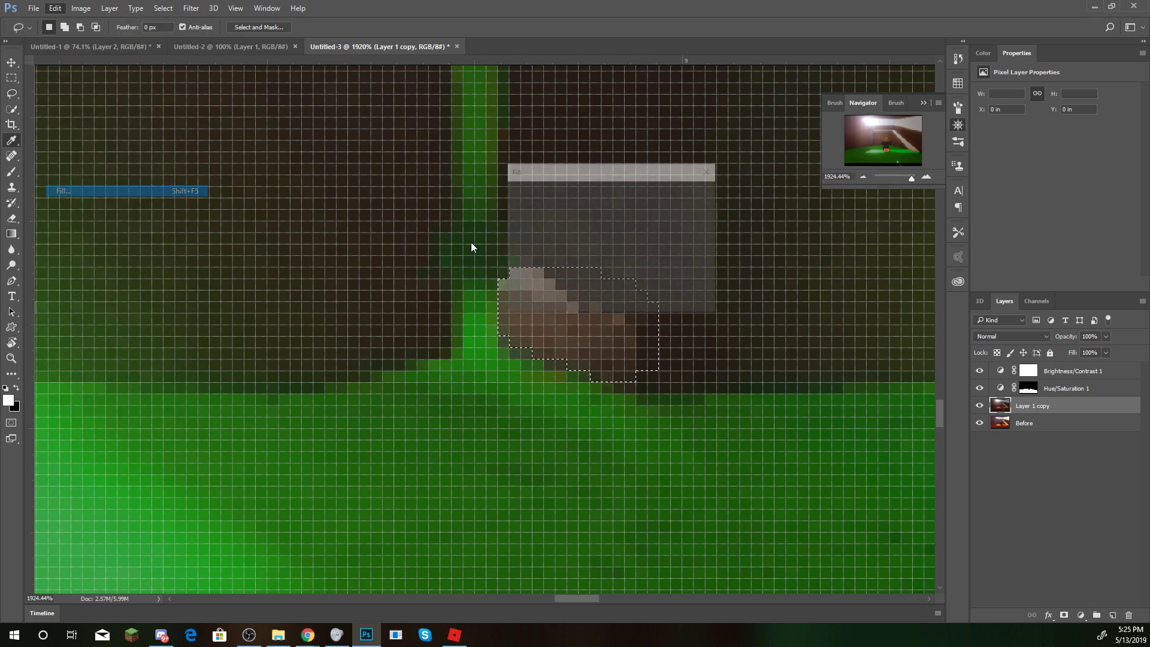
left_click(688, 192)
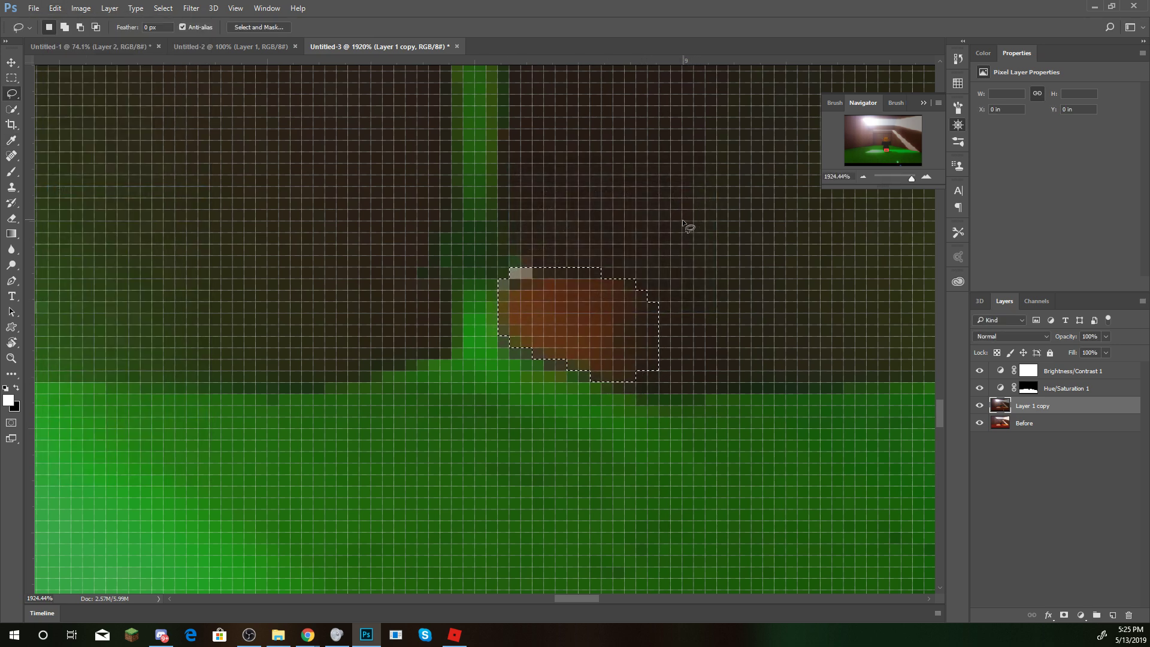
key("ctrl+d")
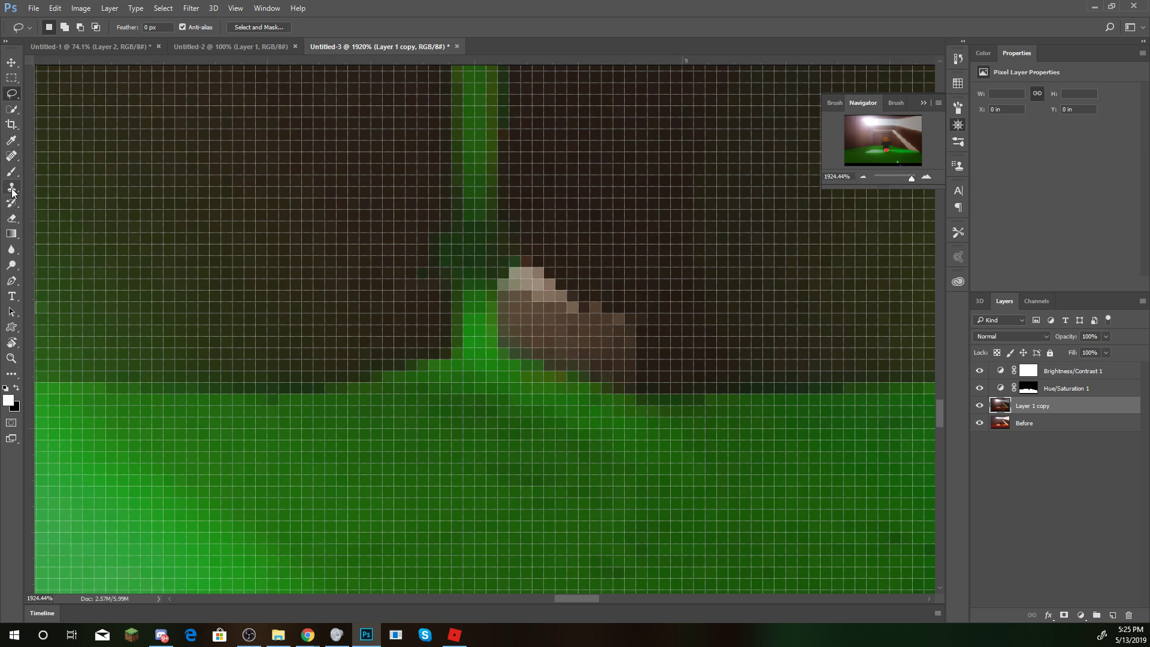
Cover the light patch on the right-hand foot with the Clone Stamp, sampling the dark leg area above it
left_click(11, 187)
left_click(640, 192, "alt")
mouse_move(569, 300)
left_mouse_down()
mouse_move(529, 280)
mouse_move(548, 305)
mouse_move(630, 326)
mouse_move(594, 320)
mouse_move(623, 355)
mouse_move(557, 328)
mouse_move(574, 339)
mouse_move(532, 332)
mouse_move(518, 312)
mouse_move(524, 284)
mouse_move(511, 294)
mouse_move(519, 283)
mouse_move(526, 313)
left_mouse_up()
left_click_drag(907, 179, 897, 181)
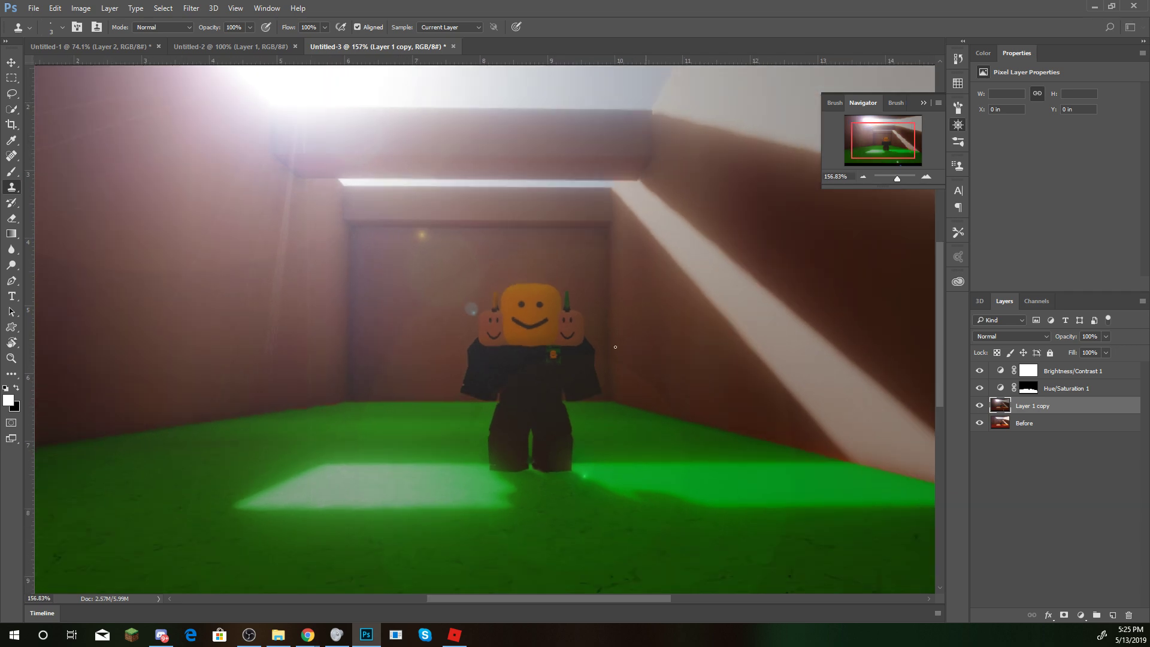
scroll(519, 374, "down", 4)
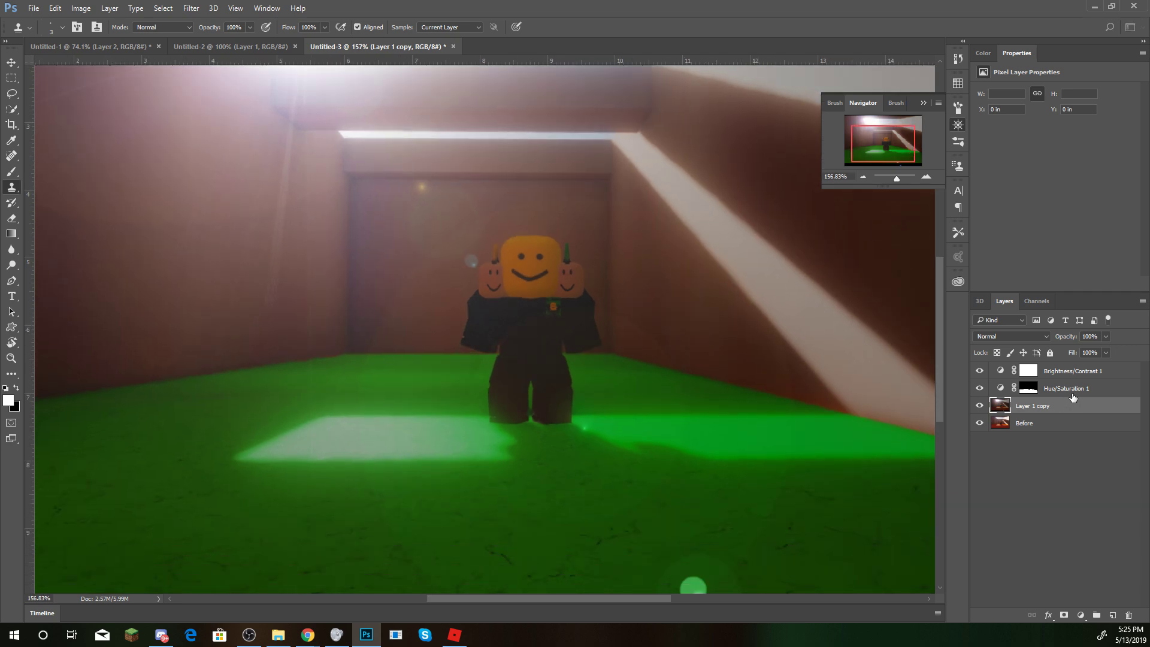
Feather the Hue/Saturation 1 layer mask by 1.1 px
left_click(1070, 390)
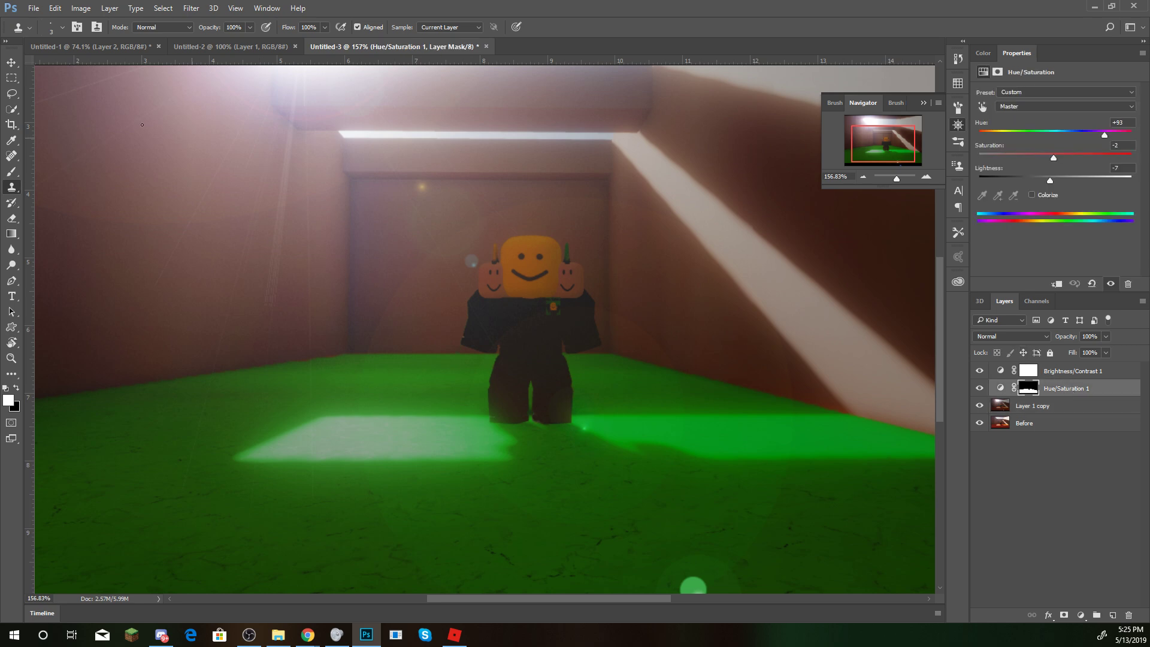
left_click(998, 73)
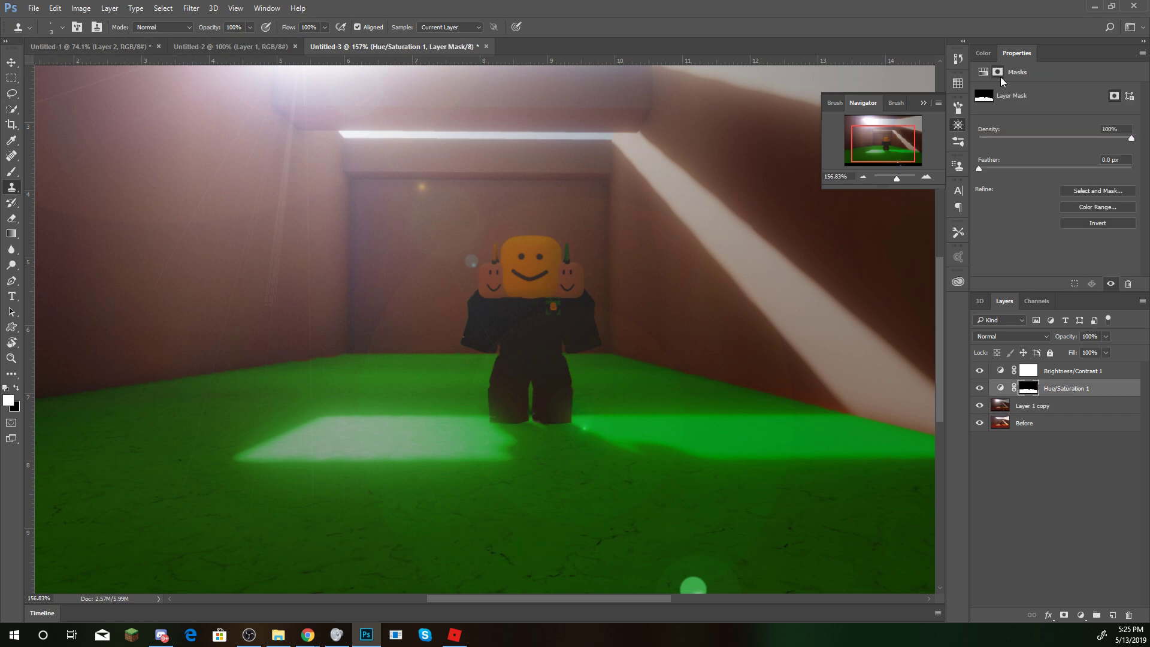
left_click(983, 168)
mouse_move(983, 167)
left_mouse_down()
mouse_move(998, 167)
mouse_move(987, 167)
left_mouse_up()
Try to paint white on the Hue/Saturation 1 mask along the left-hand wall's floor edge with a soft 94 px brush
scroll(516, 536, "down", 3)
left_click_drag(497, 601, 473, 602)
scroll(252, 362, "up", 6)
scroll(387, 359, "up", 1)
key("b")
mouse_move(297, 261)
left_mouse_down()
mouse_move(612, 223)
mouse_move(634, 233)
left_mouse_up()
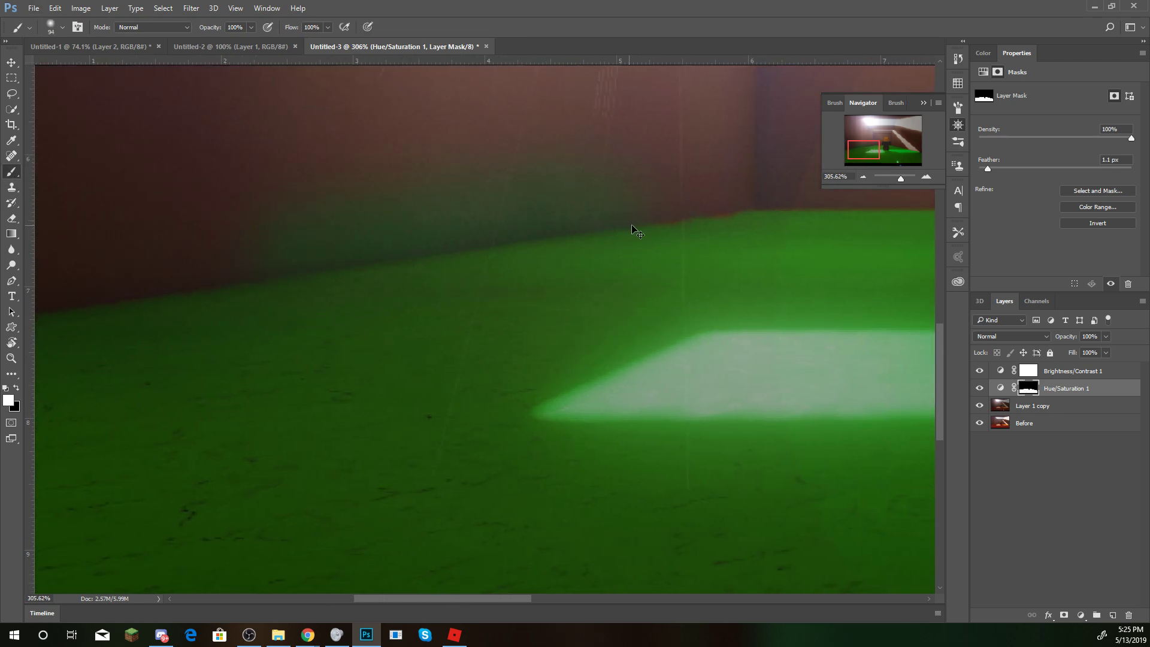
Paint white on the Hue/Saturation 1 mask along the left-hand wall's floor edge up to the back corner with a 9 px brush
right_click(716, 289)
left_click_drag(813, 313, 781, 315)
left_click(674, 226)
mouse_move(680, 225)
left_mouse_down()
mouse_move(652, 229)
mouse_move(744, 215)
left_mouse_up()
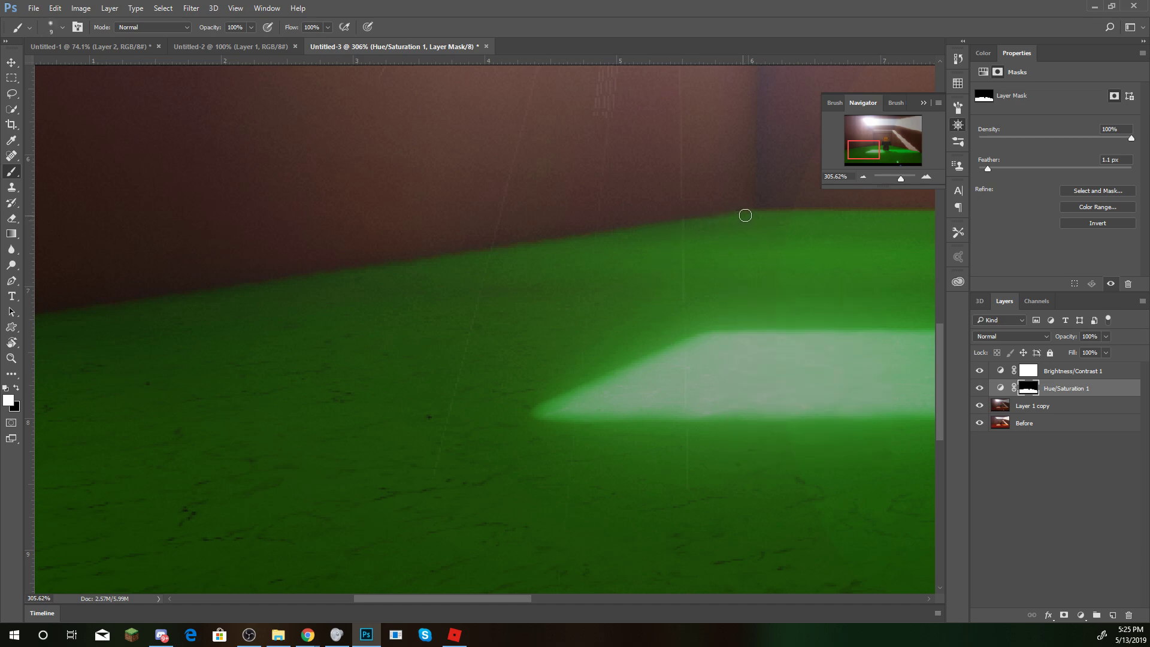
scroll(650, 257, "down", 1)
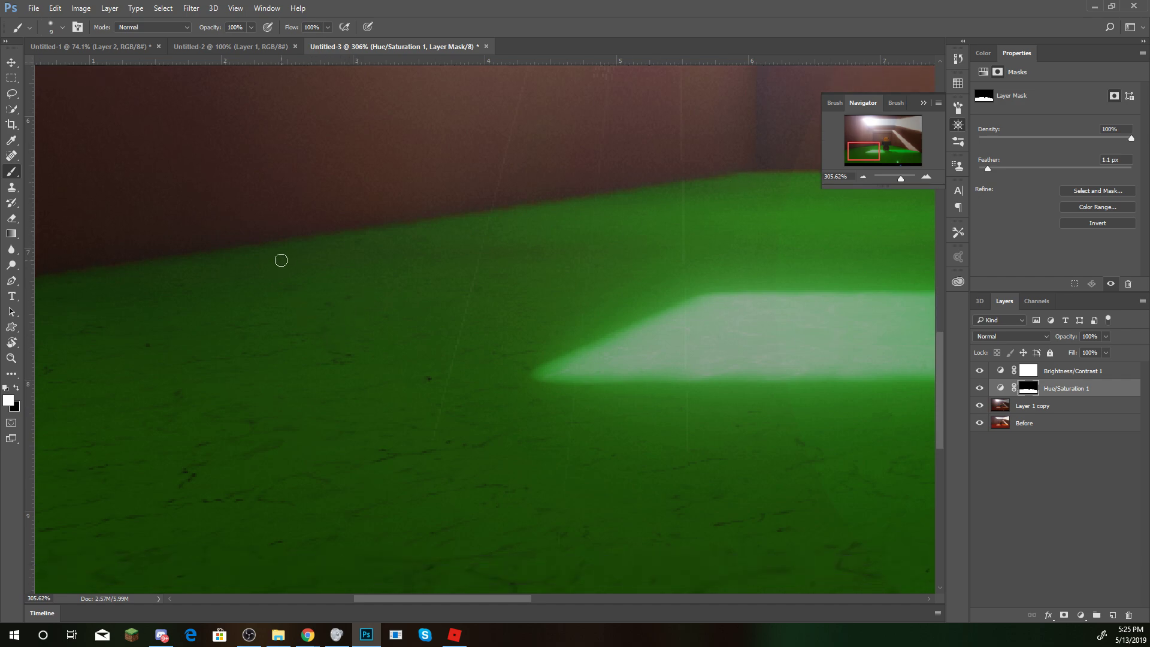
left_click_drag(277, 248, 505, 214)
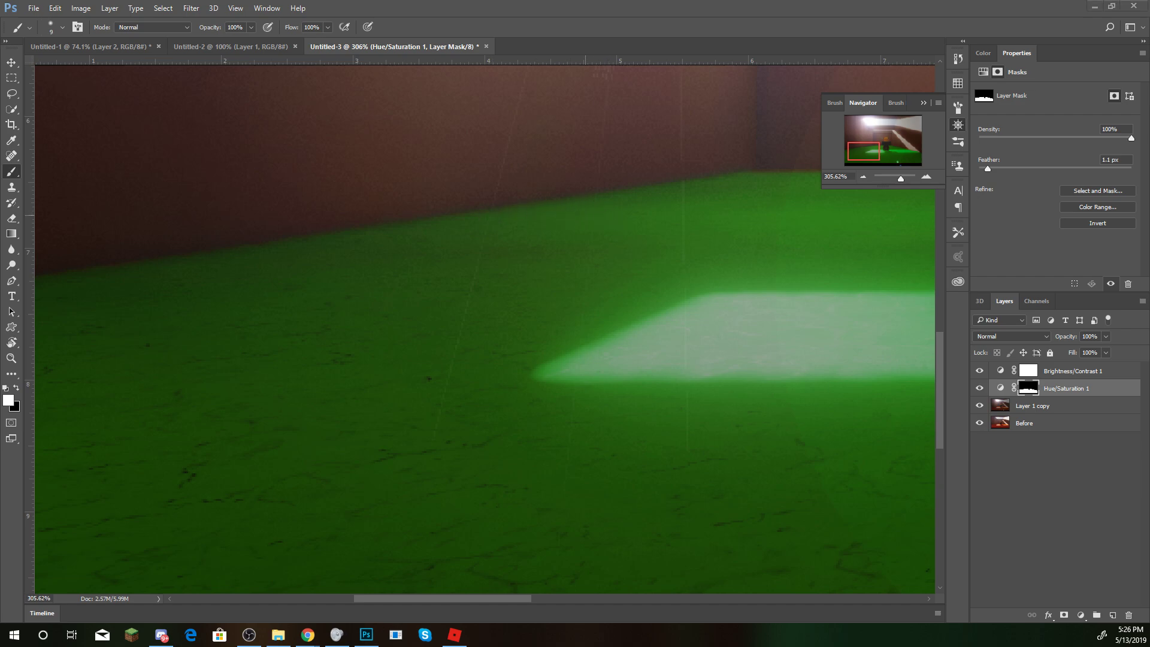
left_click_drag(406, 598, 339, 599)
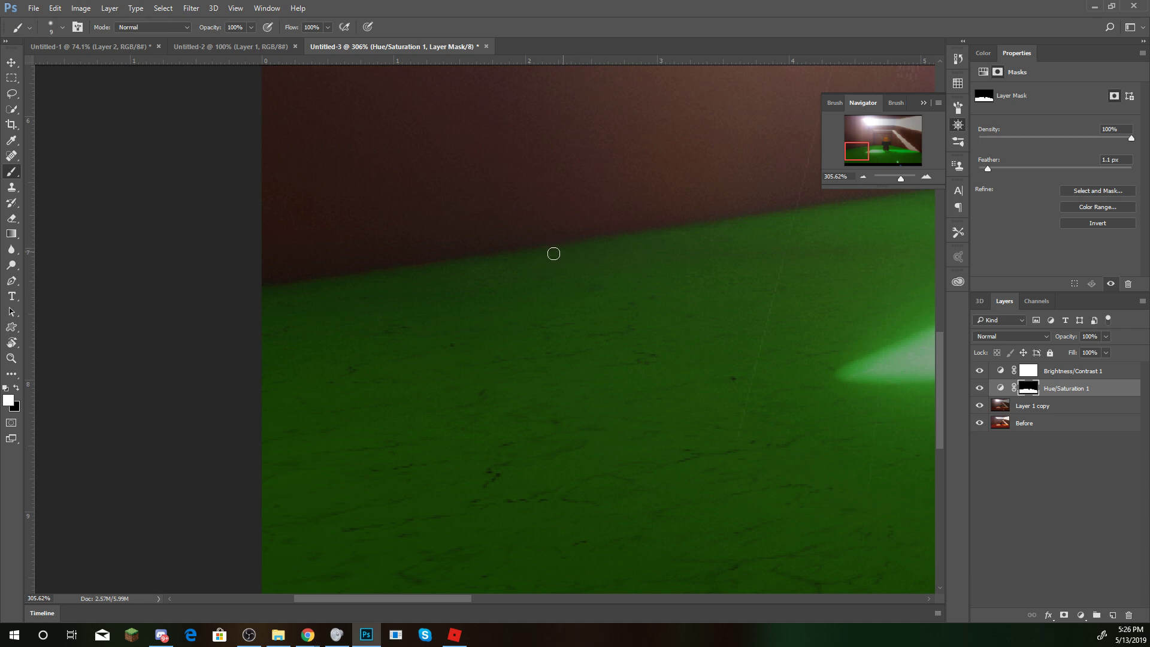
Extend the green tint into the gap between the avatar's legs by painting white on the mask with a 1 px brush
left_click_drag(469, 599, 613, 600)
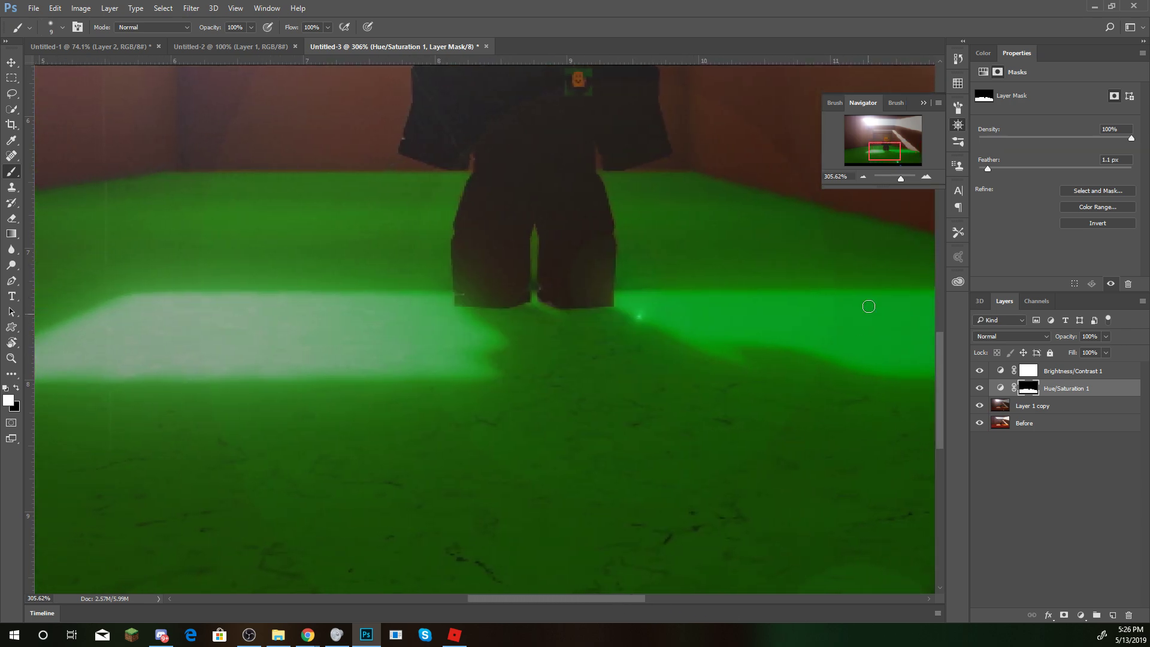
scroll(535, 233, "up", 3)
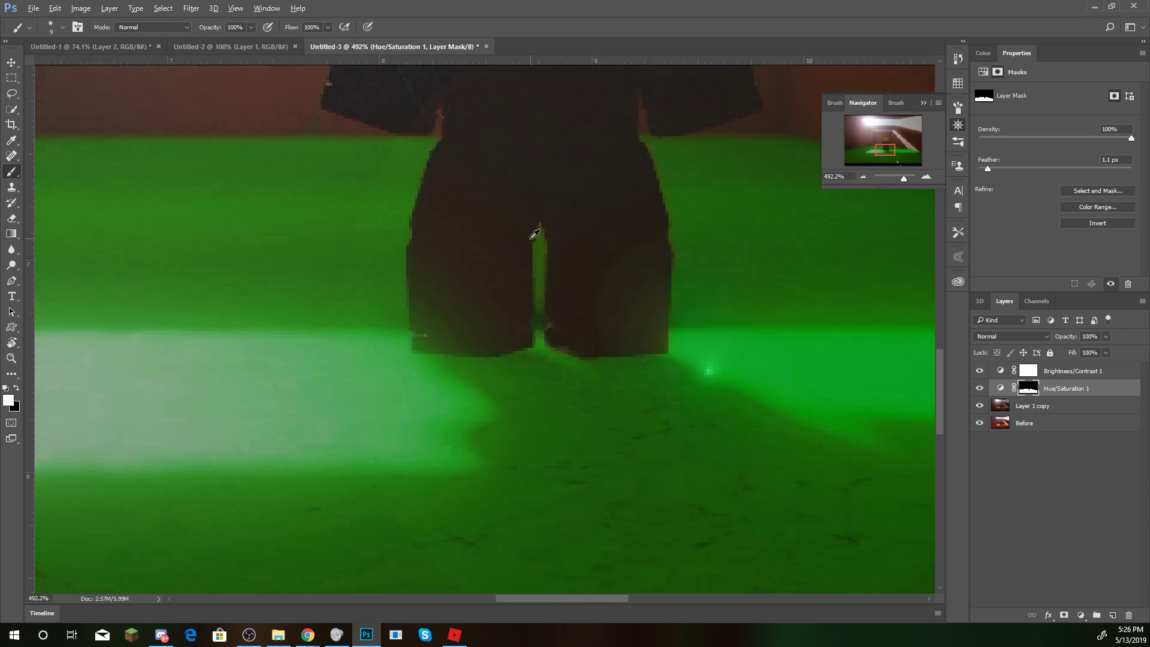
scroll(535, 234, "up", 3)
right_click(530, 264)
left_click_drag(590, 289, 585, 290)
left_click(540, 207)
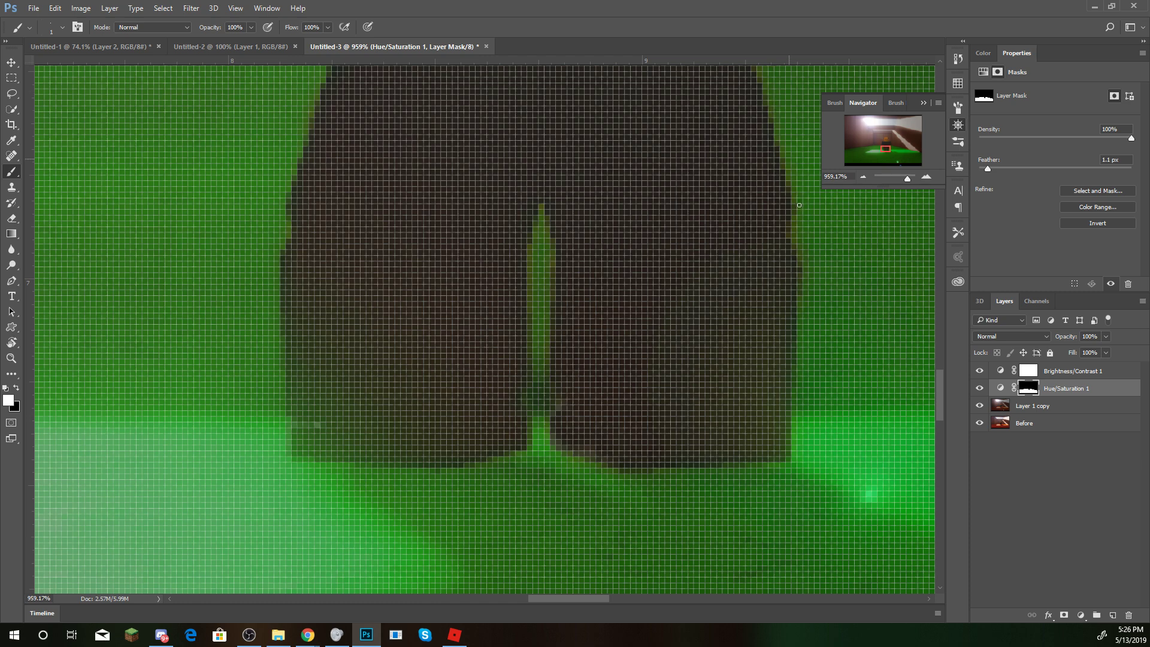
Set the Hue/Saturation 1 mask's feather to 0 px
left_click_drag(987, 169, 972, 168)
left_click_drag(903, 178, 893, 179)
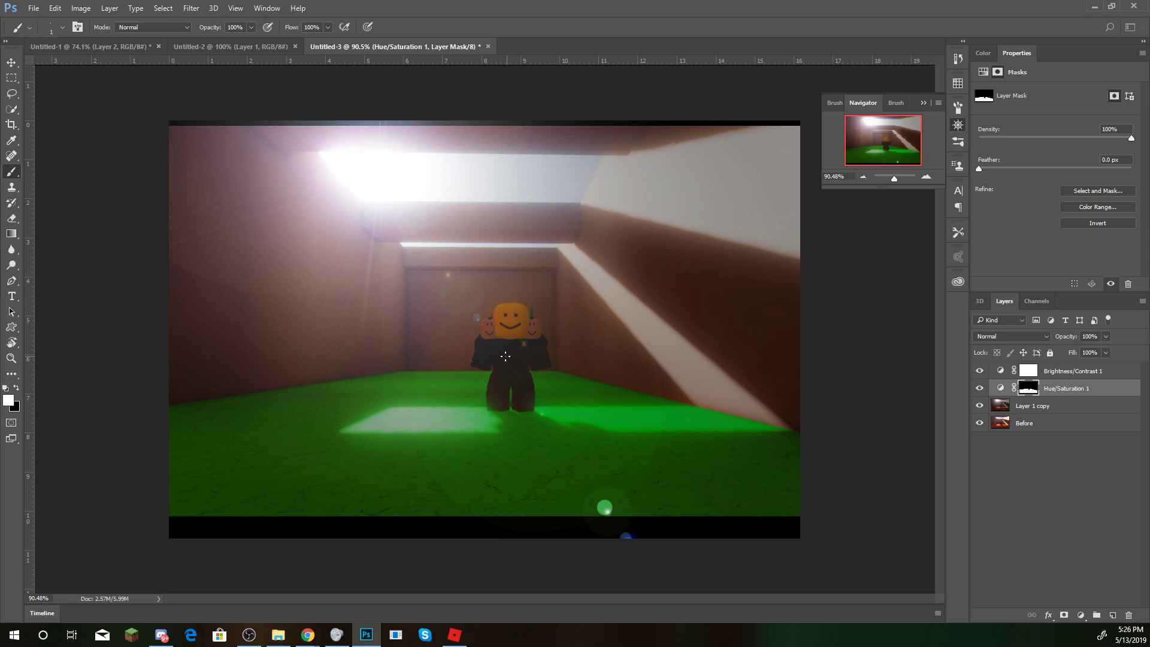
left_click_drag(895, 179, 894, 182)
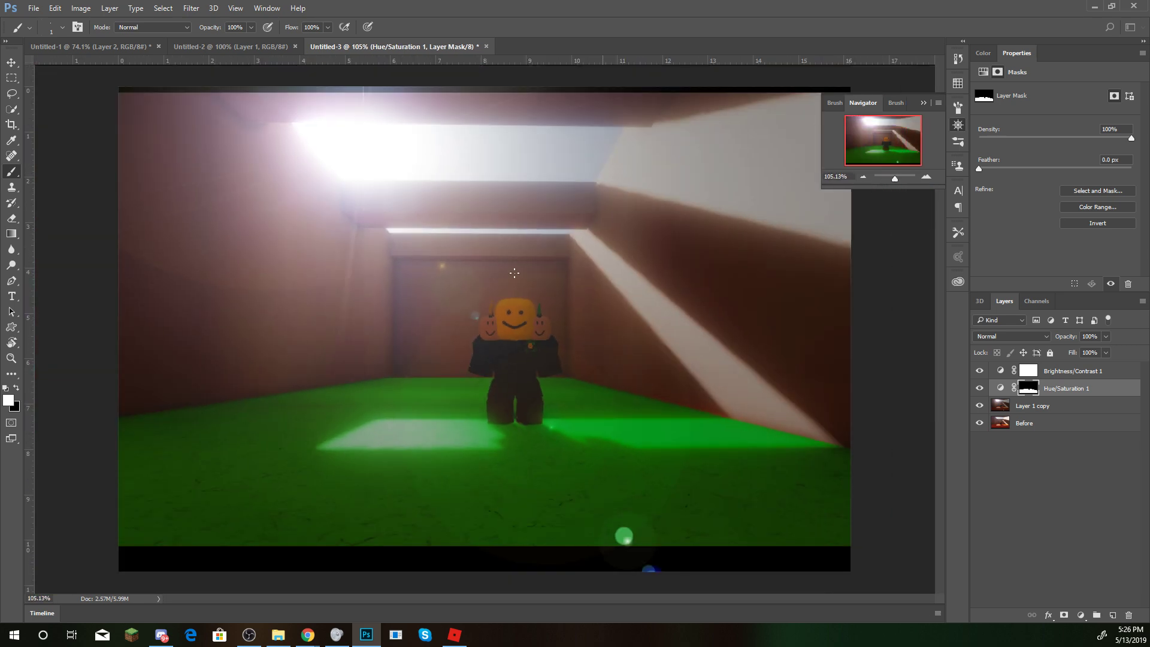
Add the creator's username as white text at the left end of the black bar below the picture, and adjust its position slightly
left_click(11, 296)
left_click(127, 561)
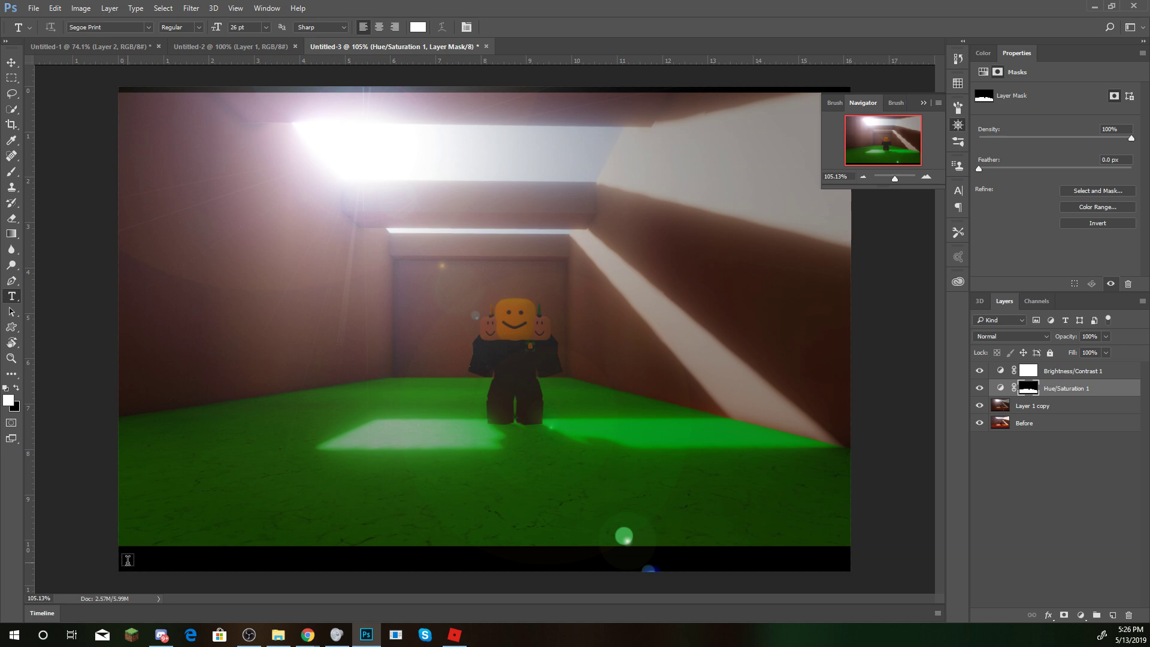
type("mikeyc2")
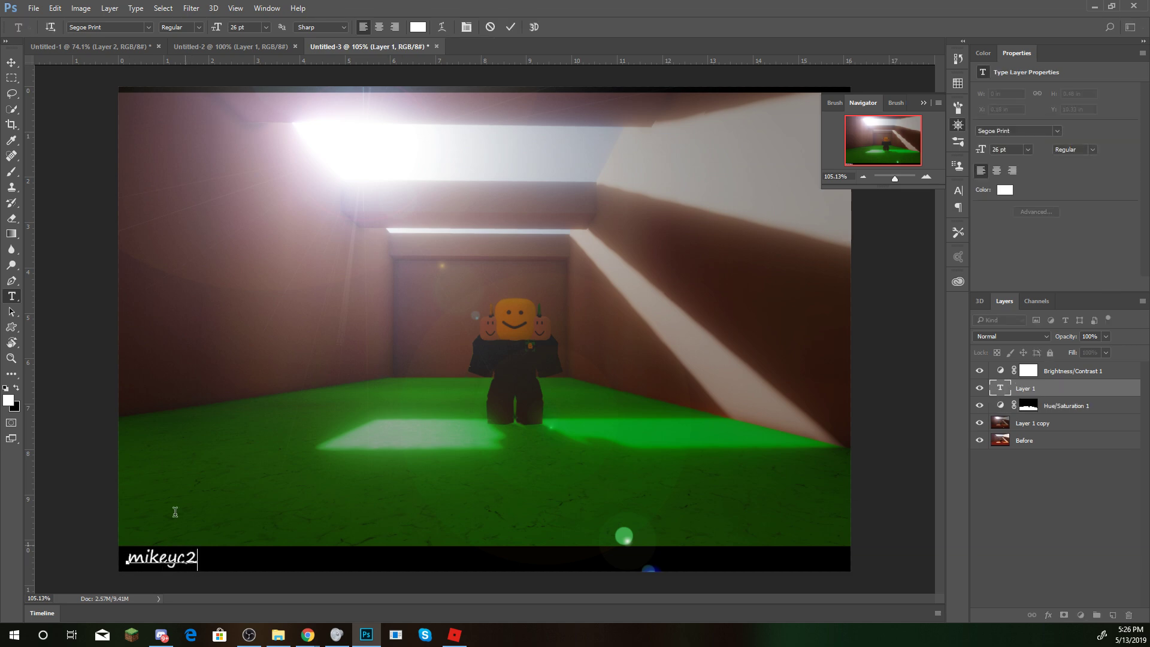
left_click(12, 61)
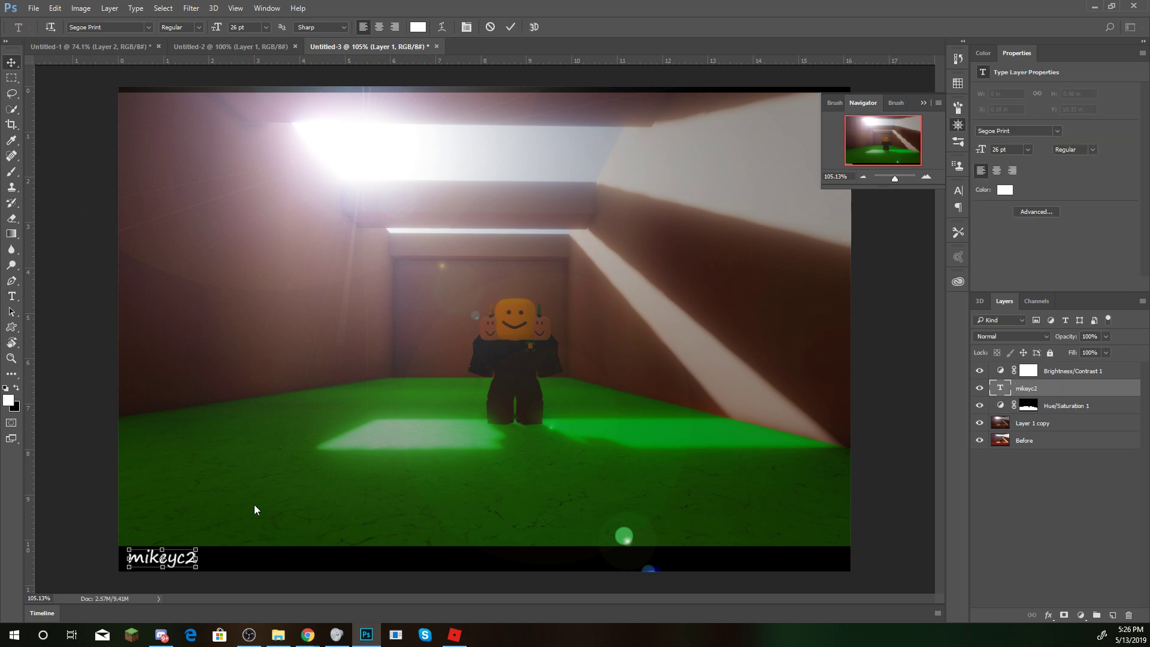
left_click_drag(217, 571, 210, 567)
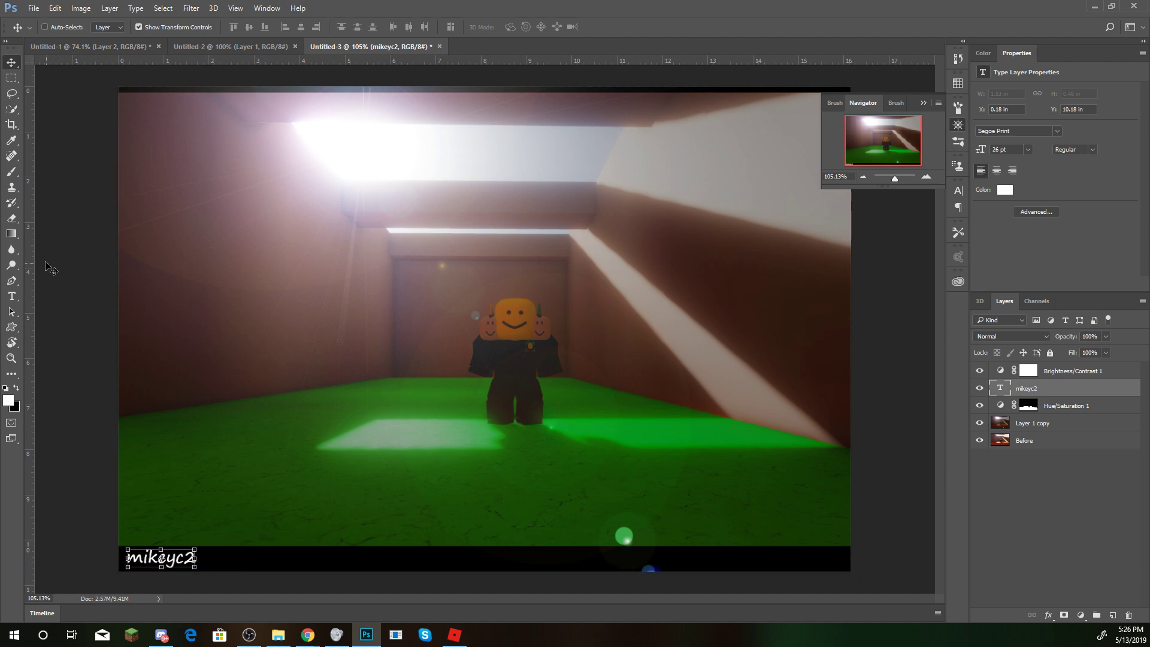
left_click(11, 77)
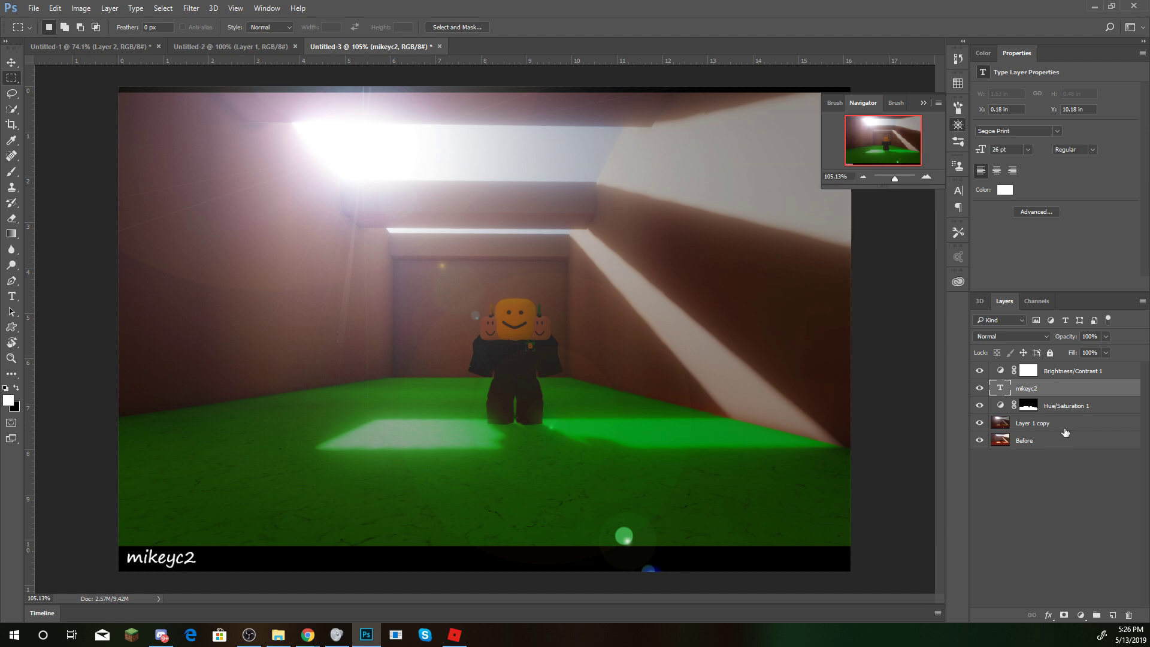
Try painting the letters MC in black on the Hue/Saturation 1 mask over the floor with a 26 px brush, and undo them
left_click(1066, 407)
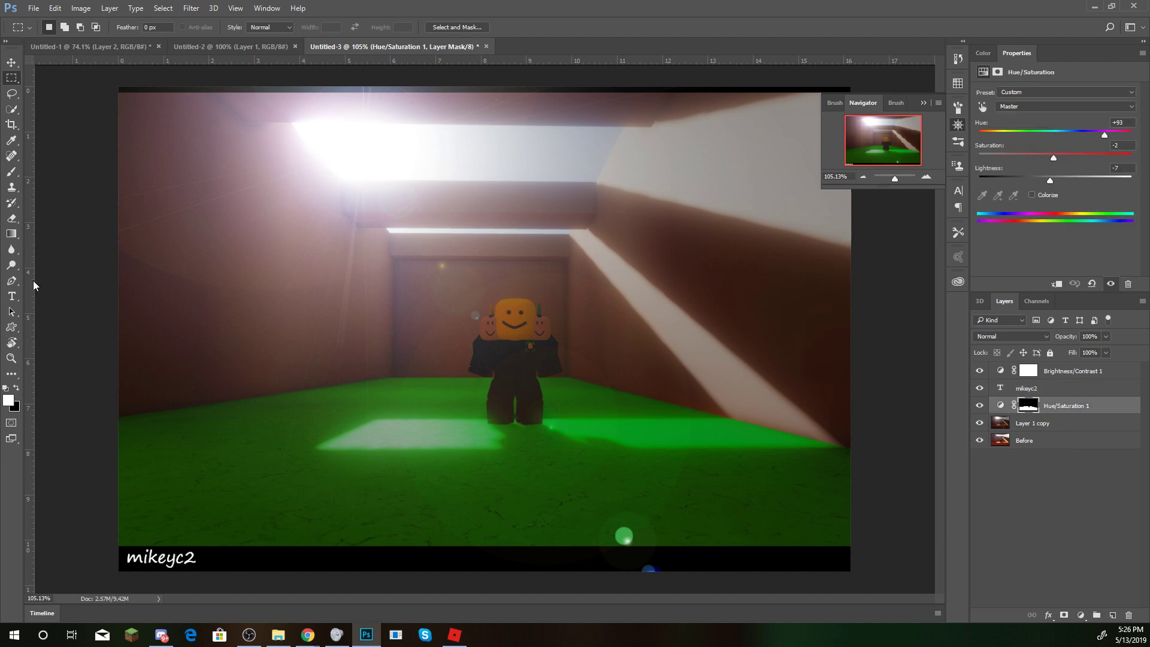
left_click(17, 388)
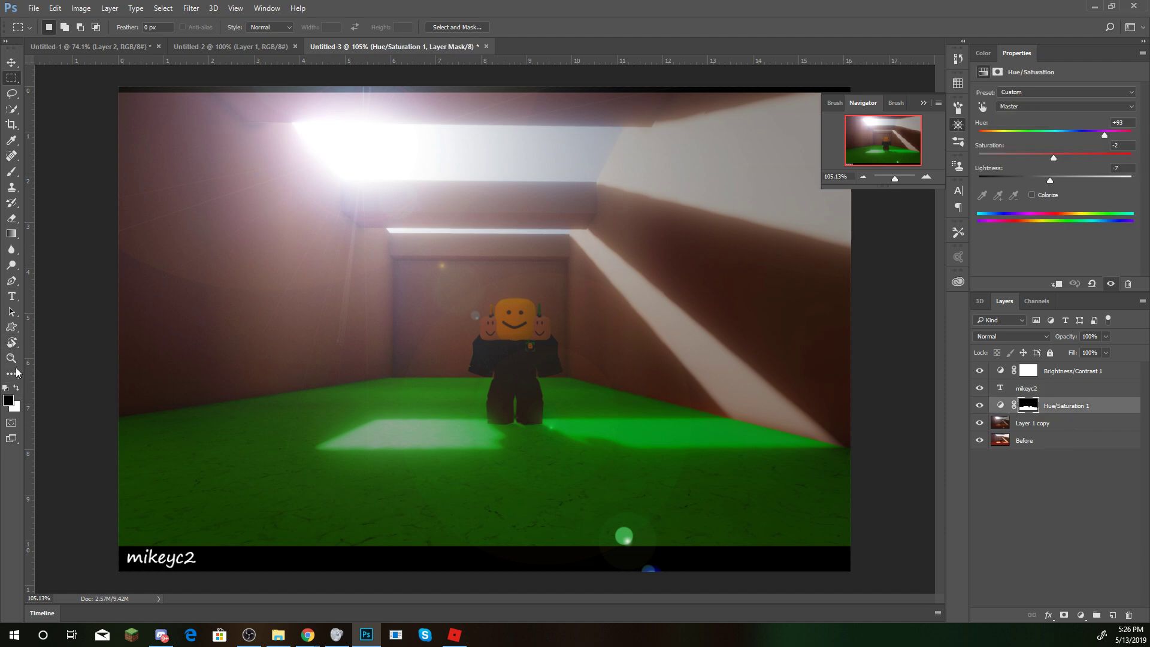
left_click(11, 171)
right_click(175, 500)
left_click_drag(239, 471, 246, 471)
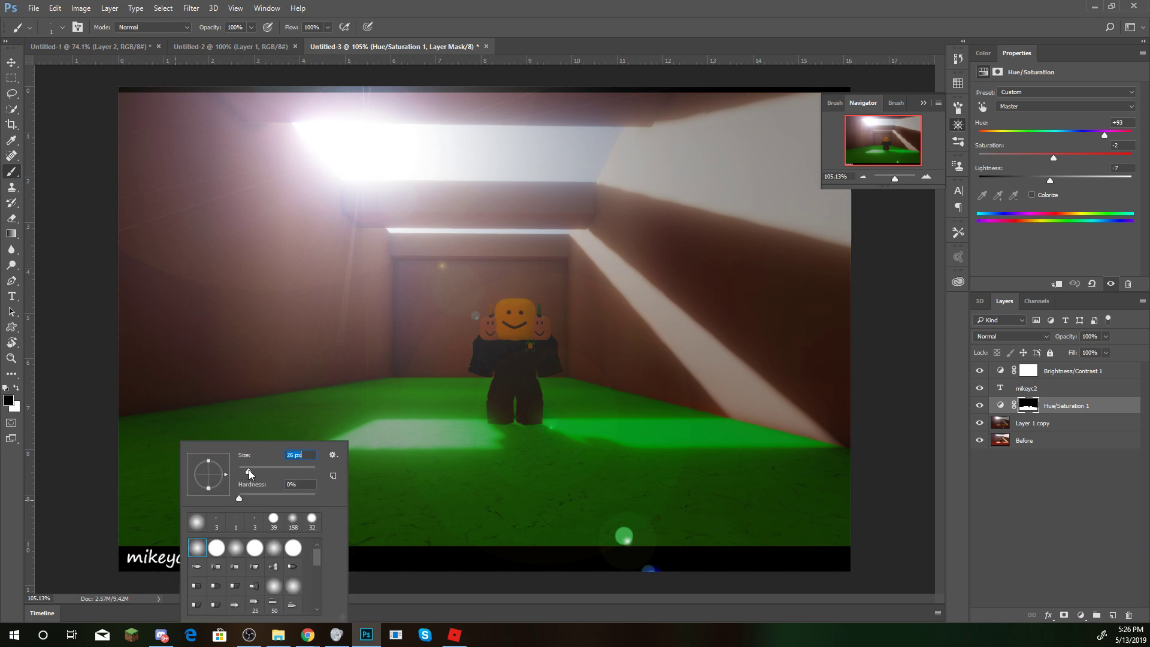
left_click(10, 174)
mouse_move(140, 505)
left_mouse_down()
mouse_move(165, 472)
mouse_move(170, 492)
mouse_move(198, 479)
mouse_move(191, 512)
left_mouse_up()
mouse_move(248, 478)
left_mouse_down()
mouse_move(215, 495)
mouse_move(225, 516)
mouse_move(246, 518)
left_mouse_up()
left_click(11, 78)
left_click_drag(896, 179, 894, 176)
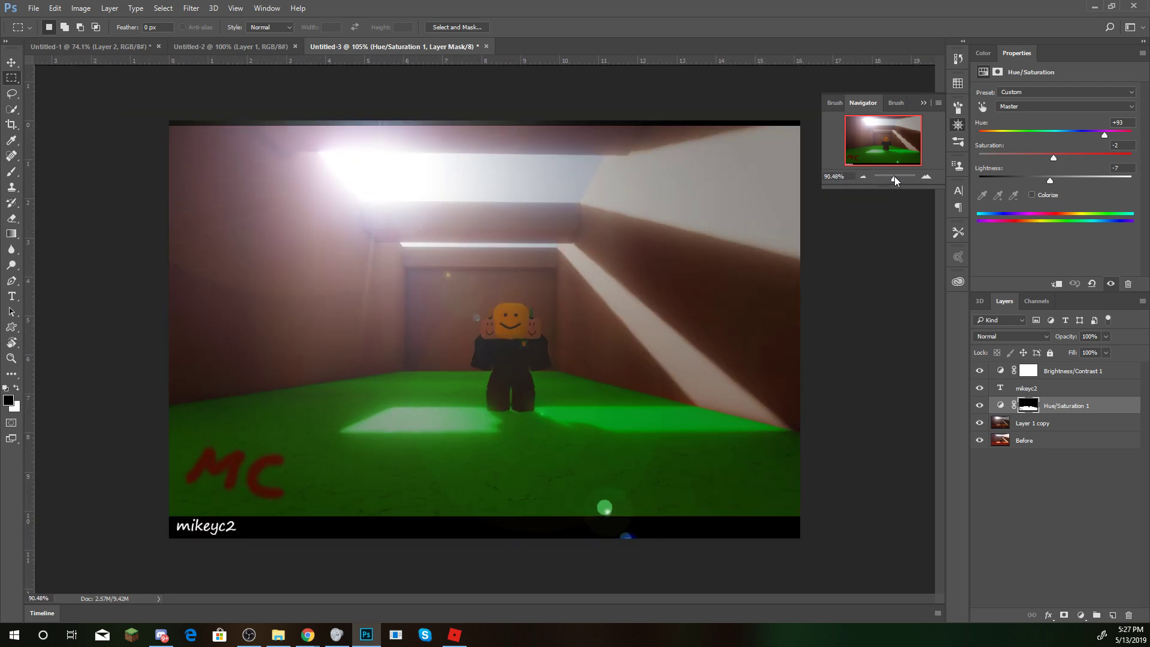
key("ctrl+alt+z")
key("ctrl+alt+z")
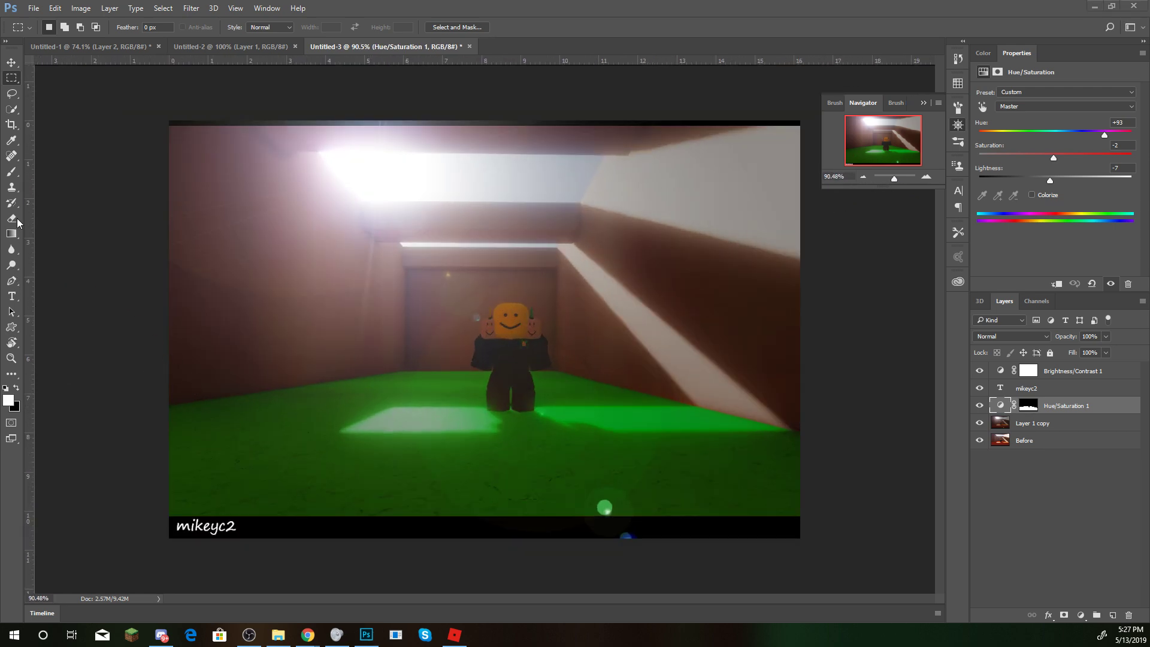
left_click(14, 173)
right_click(298, 435)
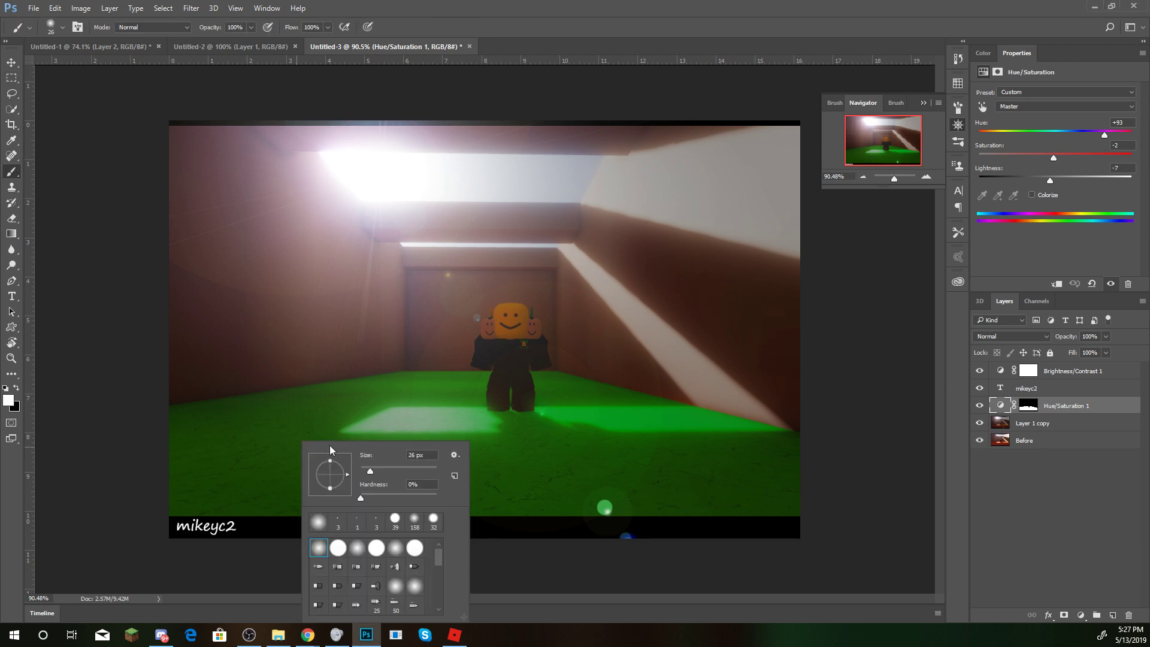
left_click(226, 468)
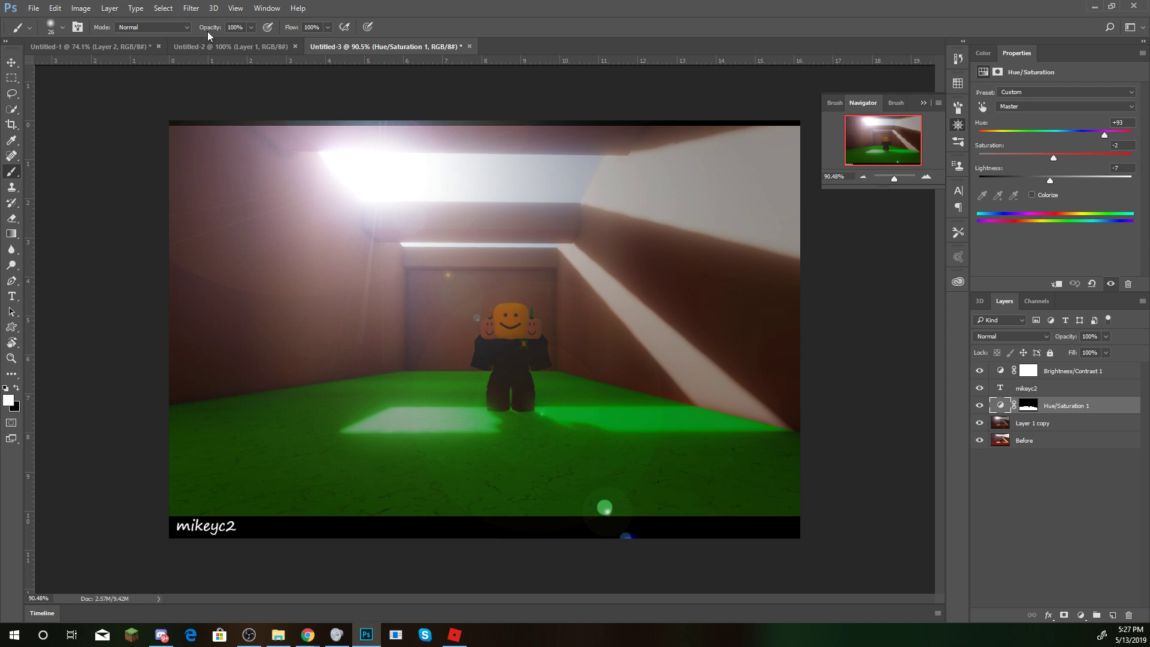
left_click(250, 459)
left_click(1059, 430)
left_click(1047, 394)
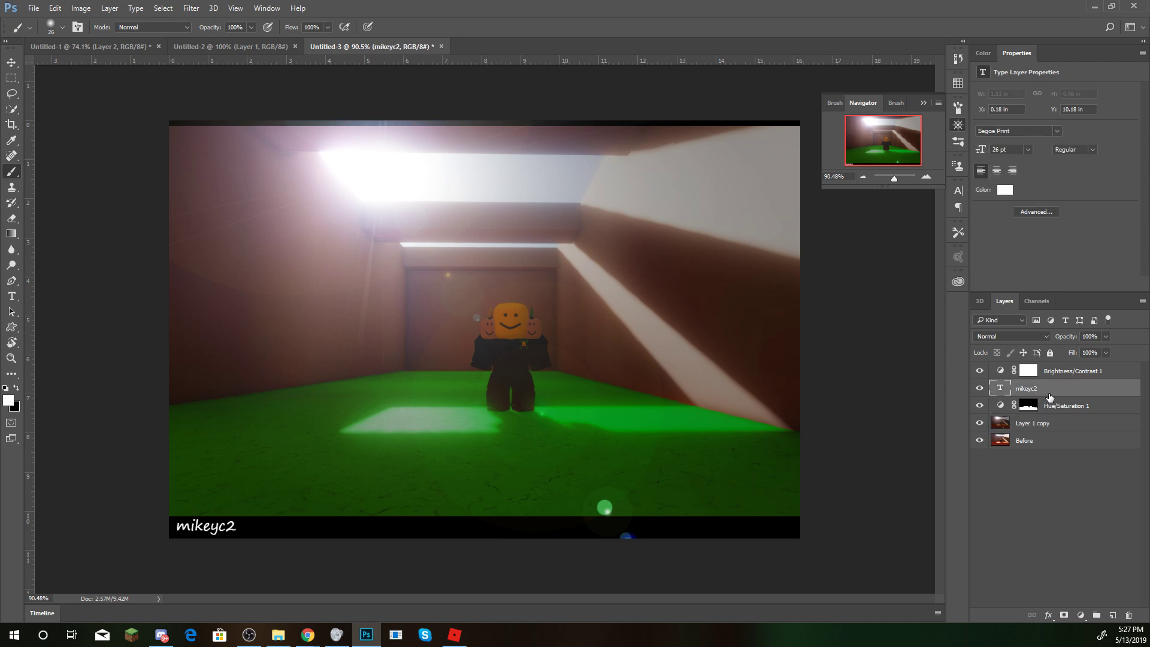
Try painting thinner MC letters in black on the Hue/Saturation 1 mask with a 14 px brush, and undo them
left_click(1057, 409)
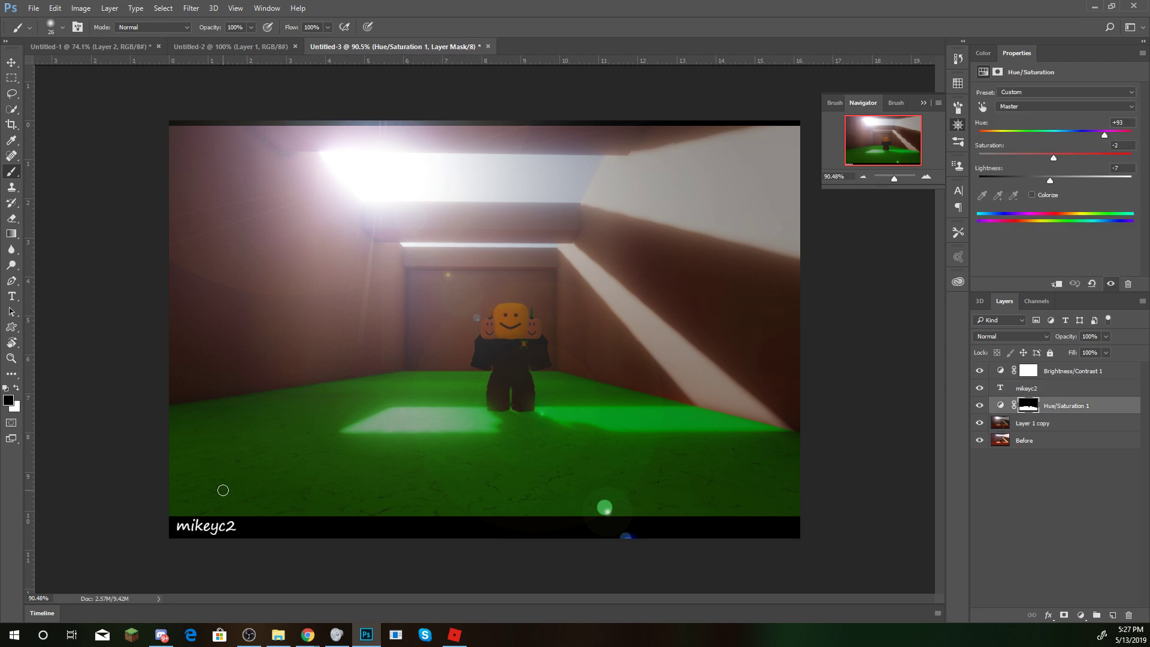
right_click(264, 455)
left_click_drag(345, 473, 337, 473)
mouse_move(209, 480)
left_mouse_down()
mouse_move(230, 435)
mouse_move(232, 462)
mouse_move(255, 438)
mouse_move(253, 482)
left_mouse_up()
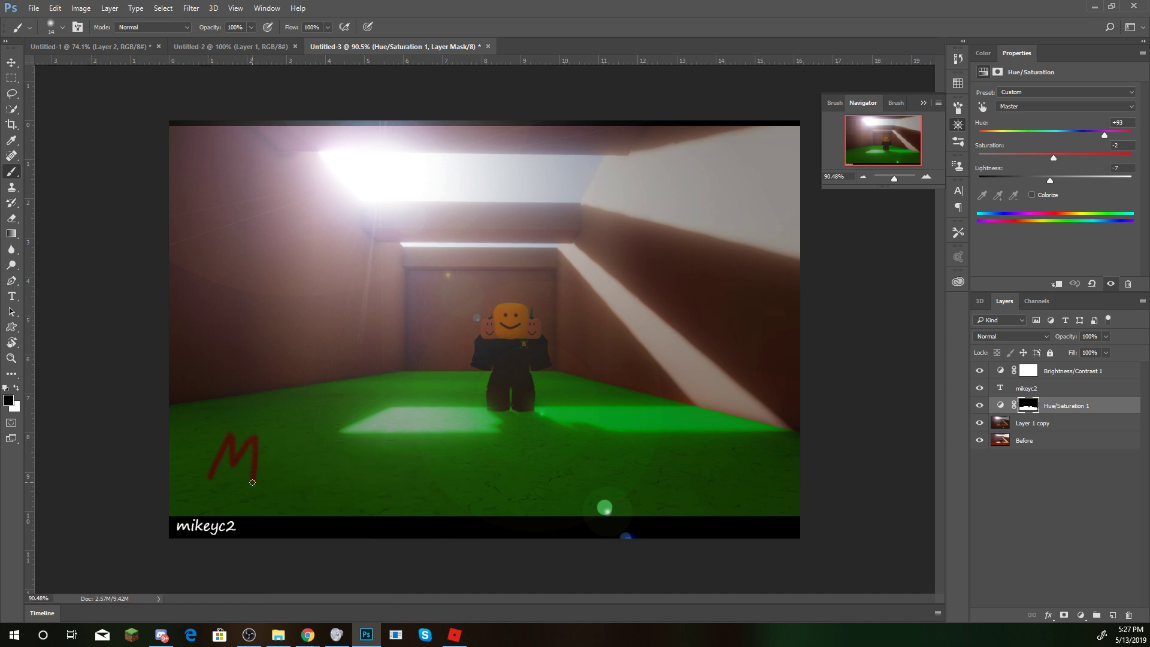
mouse_move(303, 445)
left_mouse_down()
mouse_move(277, 477)
mouse_move(297, 482)
left_mouse_up()
left_click(11, 63)
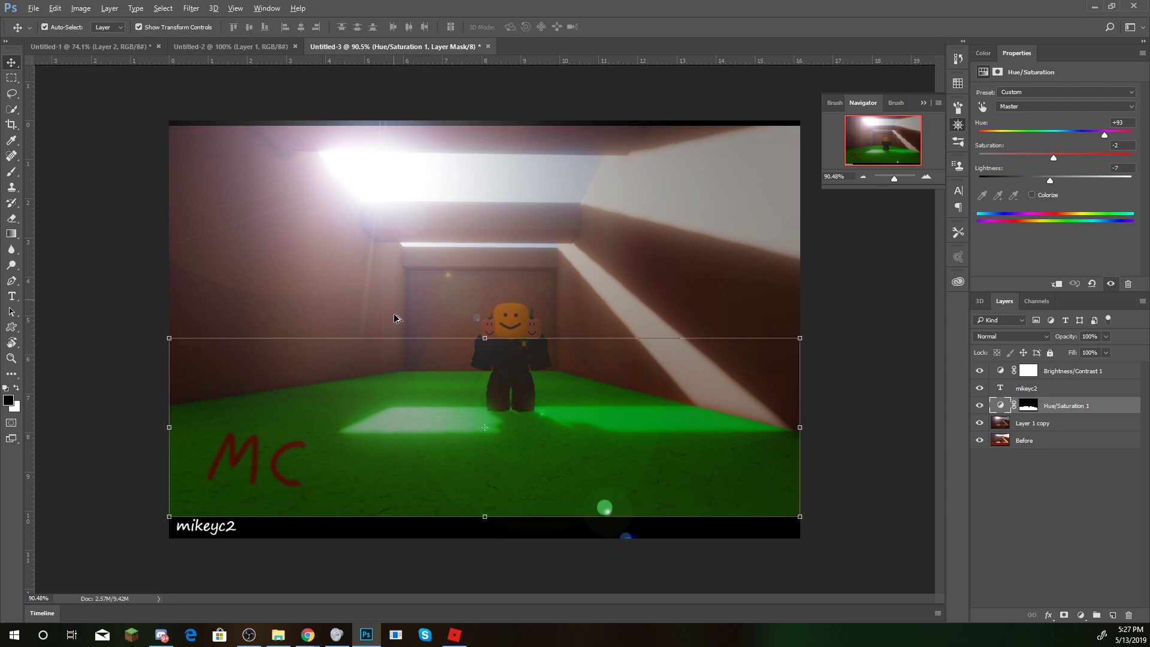
key("ctrl+alt+z")
key("ctrl+alt+z")
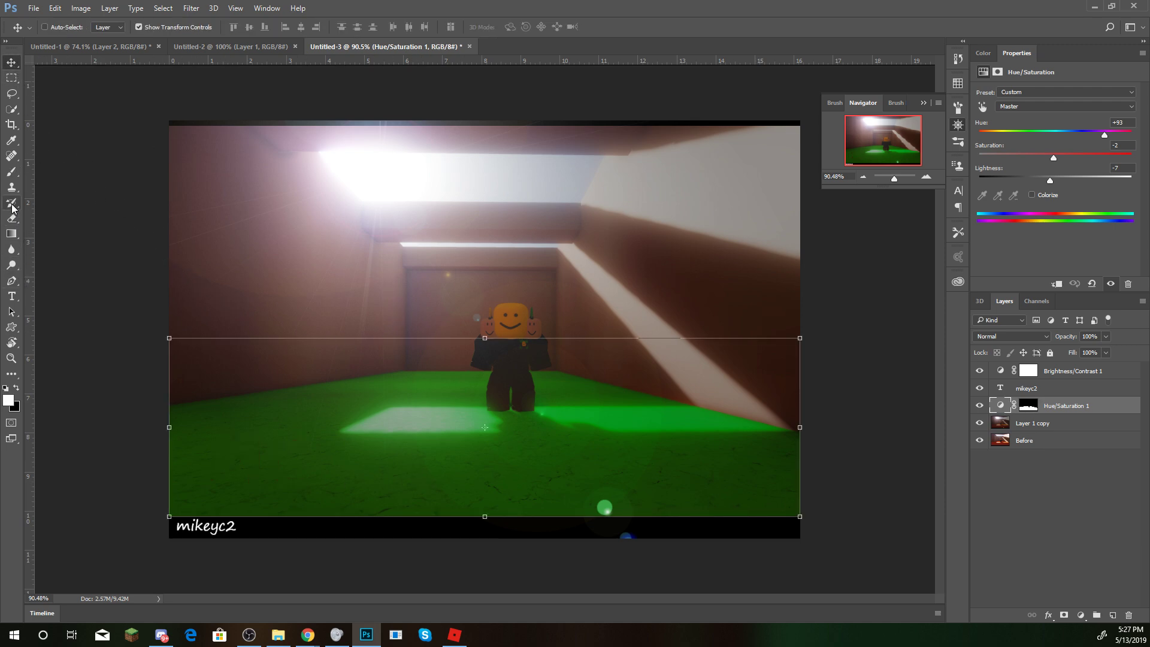
Paint small MC letters in black on the Hue/Saturation 1 mask, on the floor just above the username text
left_click(11, 172)
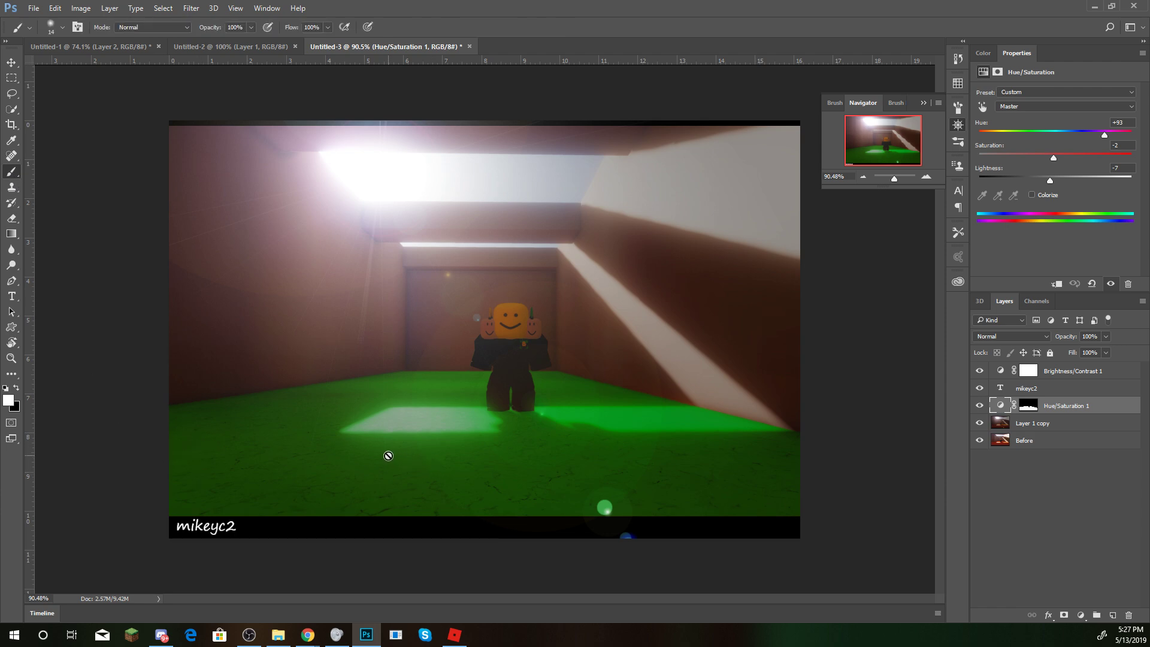
left_click(1028, 405)
key("x")
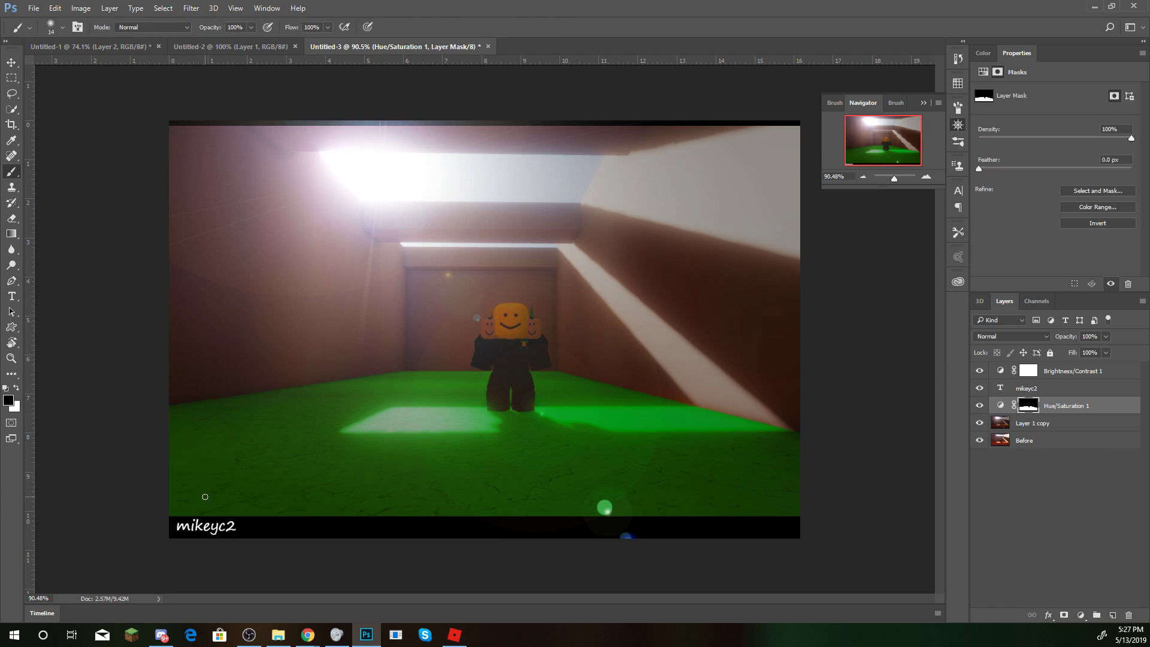
left_click_drag(208, 487, 242, 474)
key("ctrl+z")
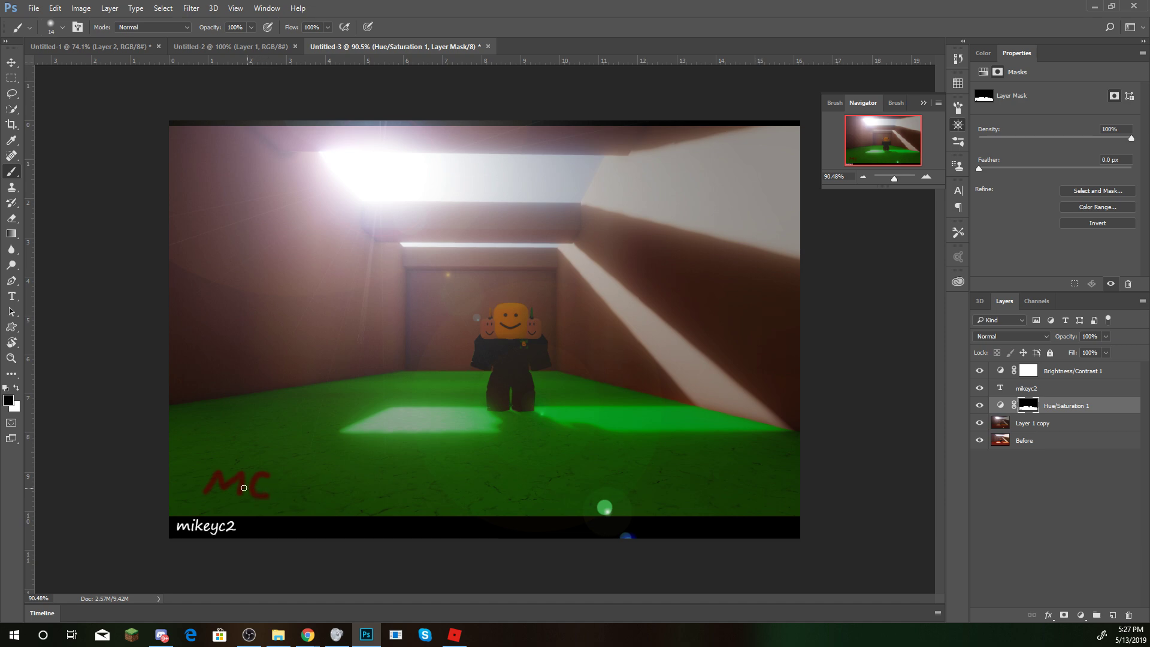
left_click(12, 78)
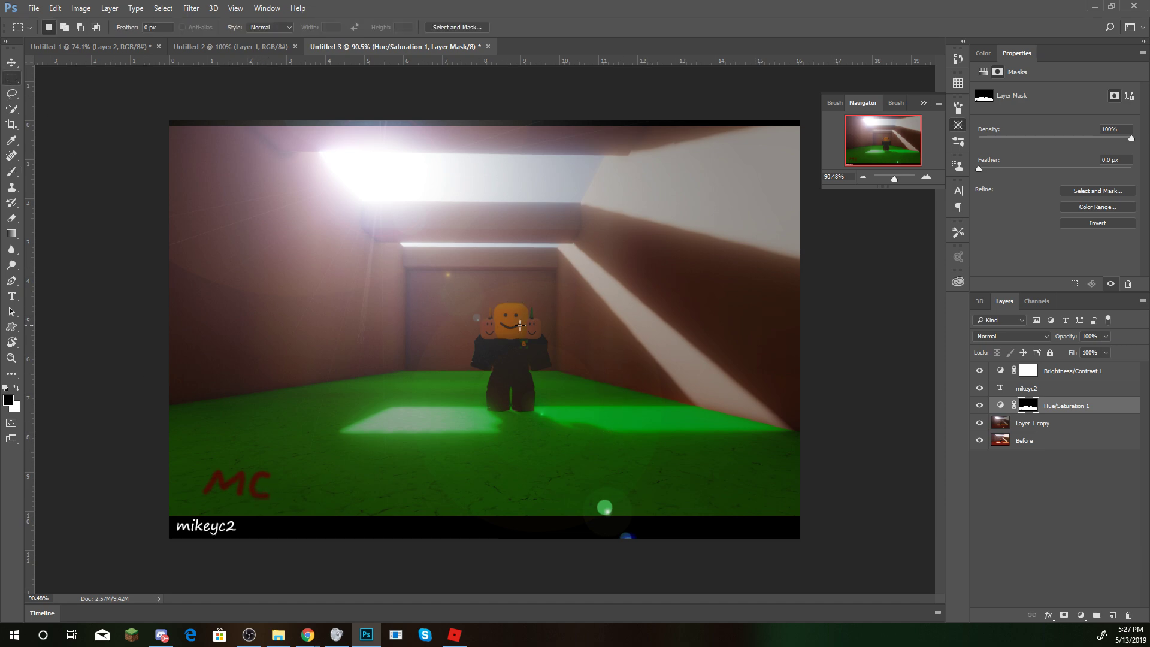
Hide the floating Navigator and stamp all visible layers into a new layer above Hue/Saturation 1
left_click(957, 125)
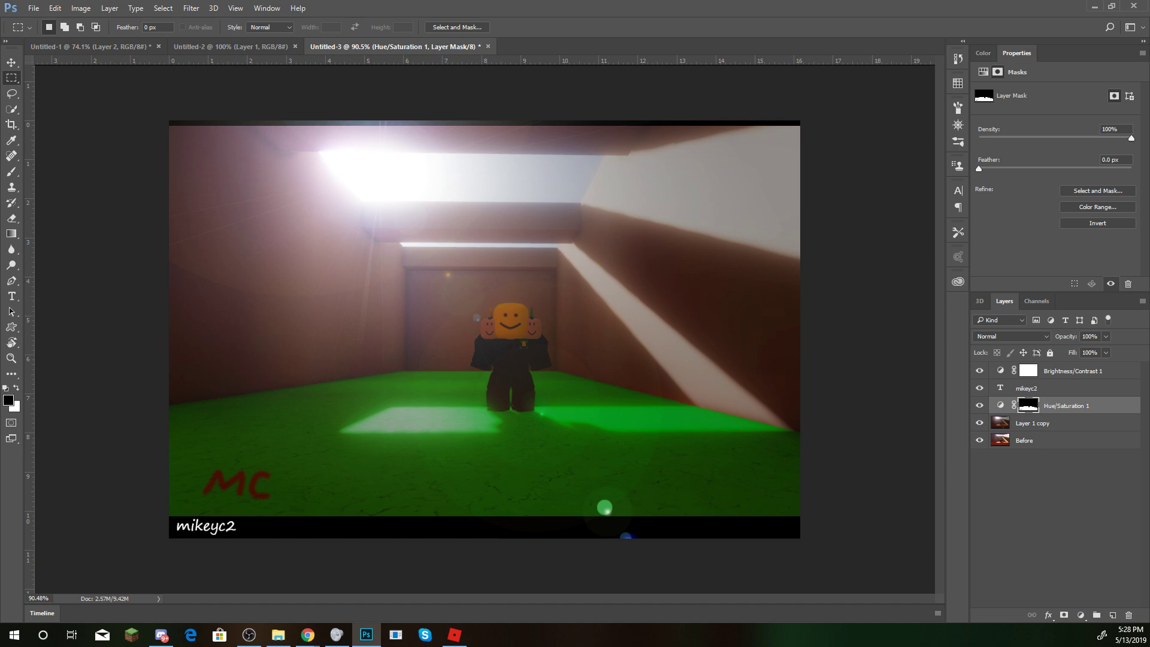
left_click(906, 365)
key("ctrl+shift+alt+e")
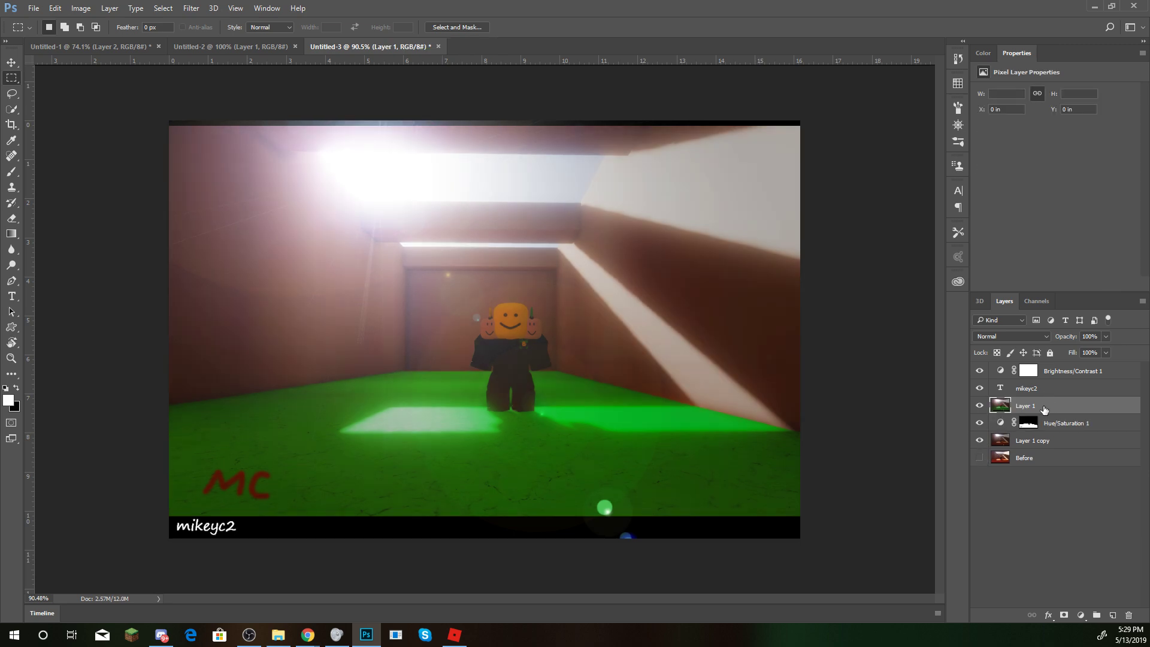
Delete the username text layer above the merged Layer 1
left_click(1036, 390)
key("Delete")
Try deleting the Brightness/Contrast 1, Hue/Saturation 1 and Layer 1 copy layers, and undo these deletions
left_click(1057, 372)
key("Delete")
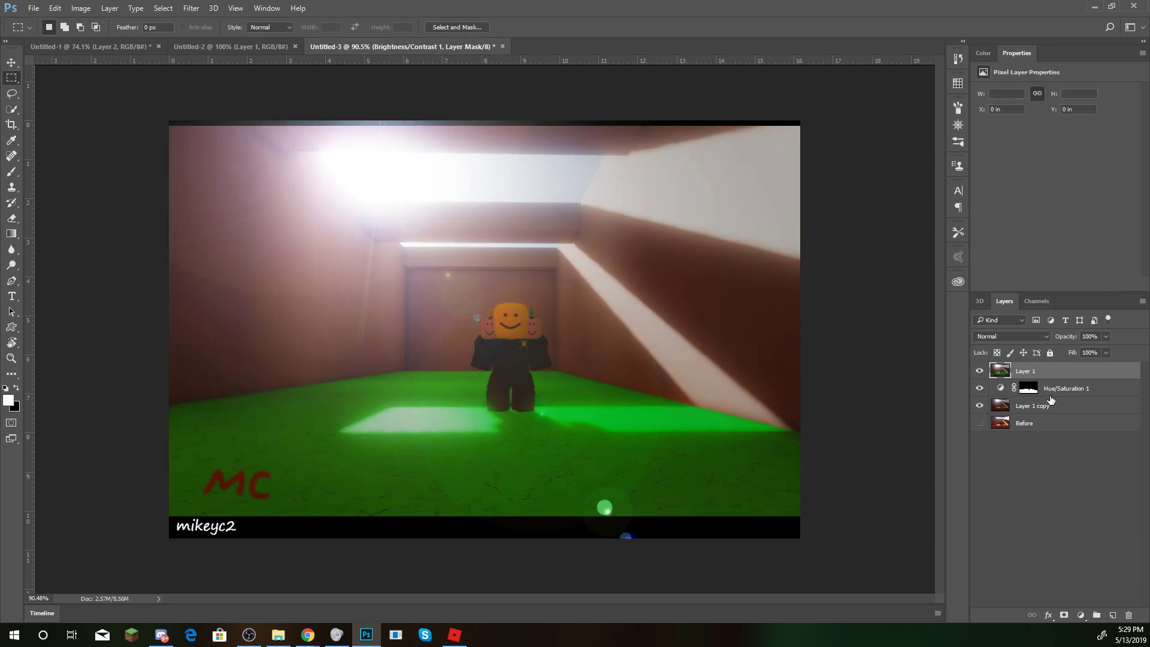
left_click(1054, 389)
key("Delete")
key("Delete")
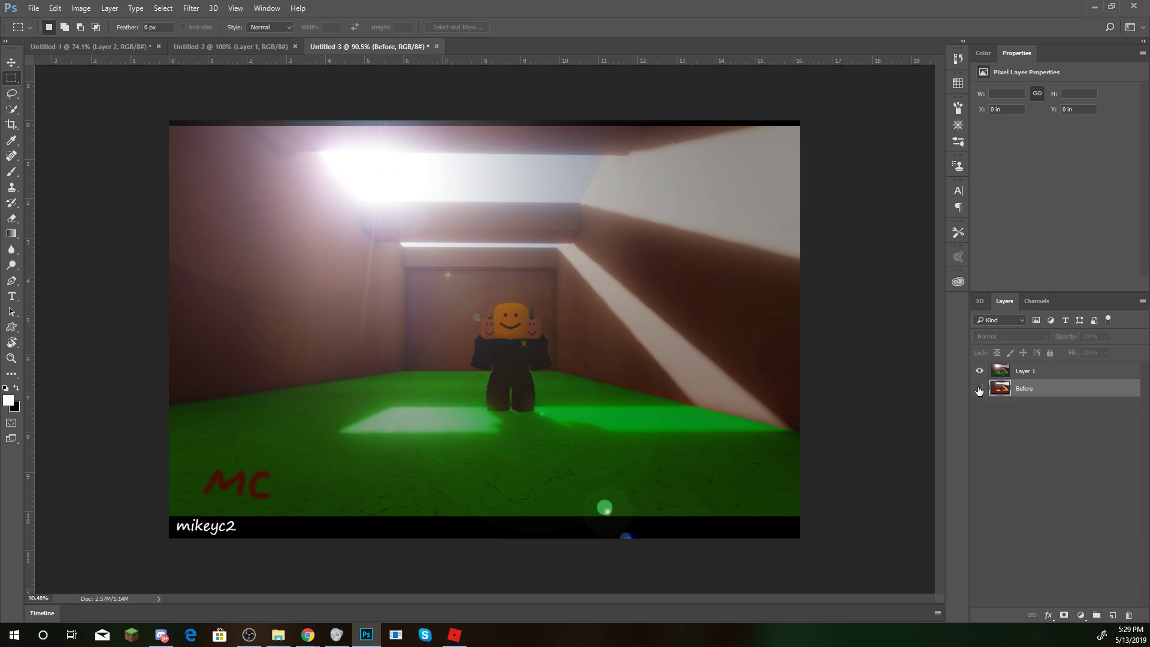
key("ctrl+alt+z")
key("ctrl+alt+z")
key("ctrl+alt+z")
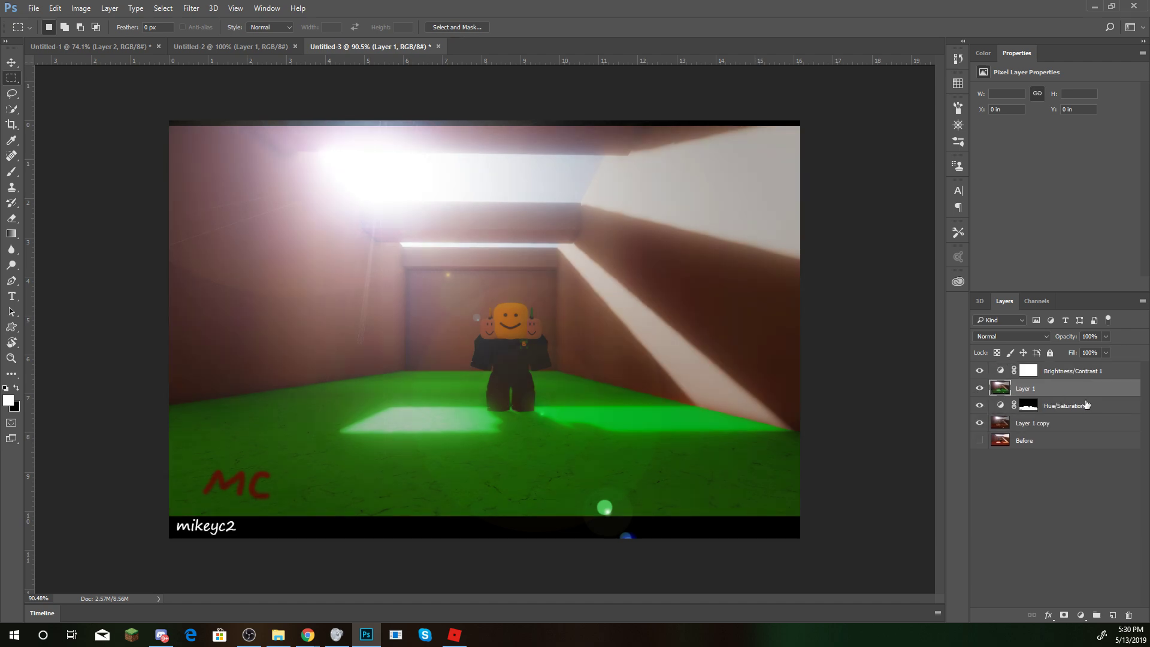
Delete the Hue/Saturation 1 adjustment layer and Layer 1 copy beneath the merged Layer 1, keeping Brightness/Contrast 1
left_click(1068, 406)
key("Delete")
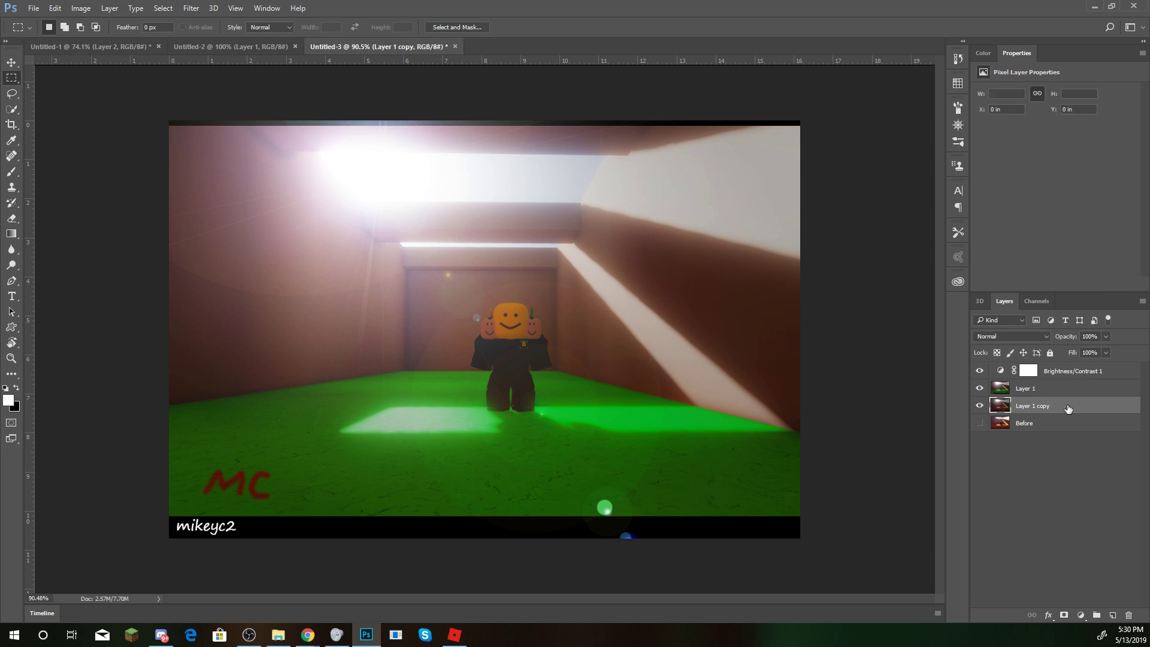
key("Delete")
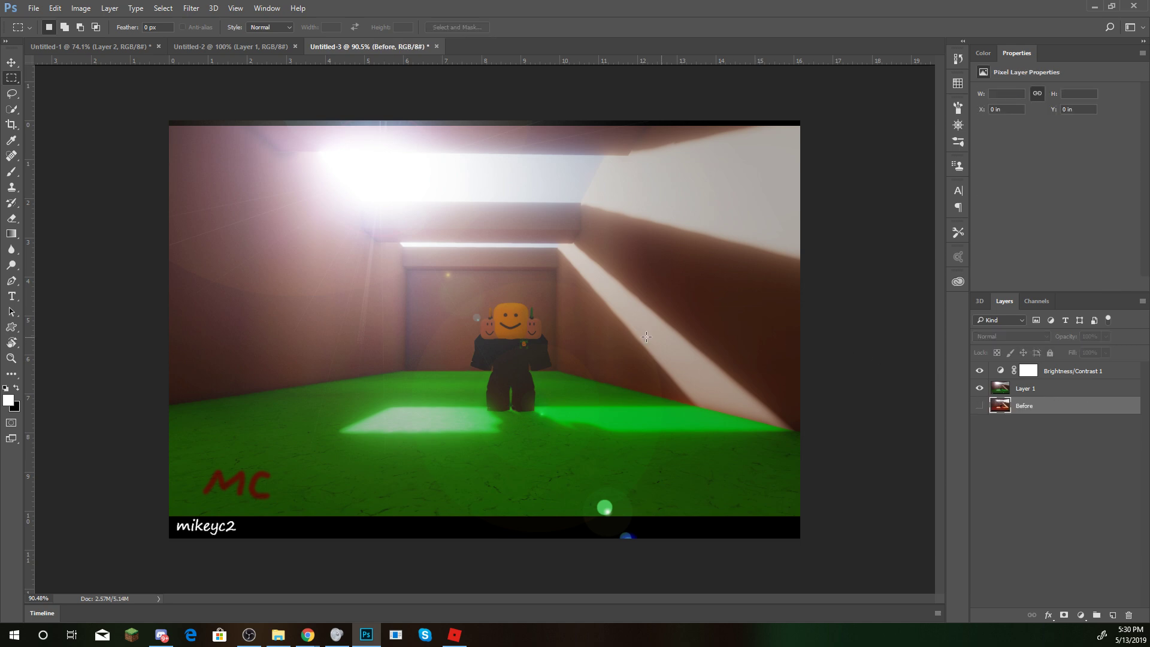
Compare the original and edited pictures twice by switching visibility between the Before layer and Layer 1 with Brightness/Contrast 1
left_click(979, 372)
left_click(979, 388)
left_click(979, 406)
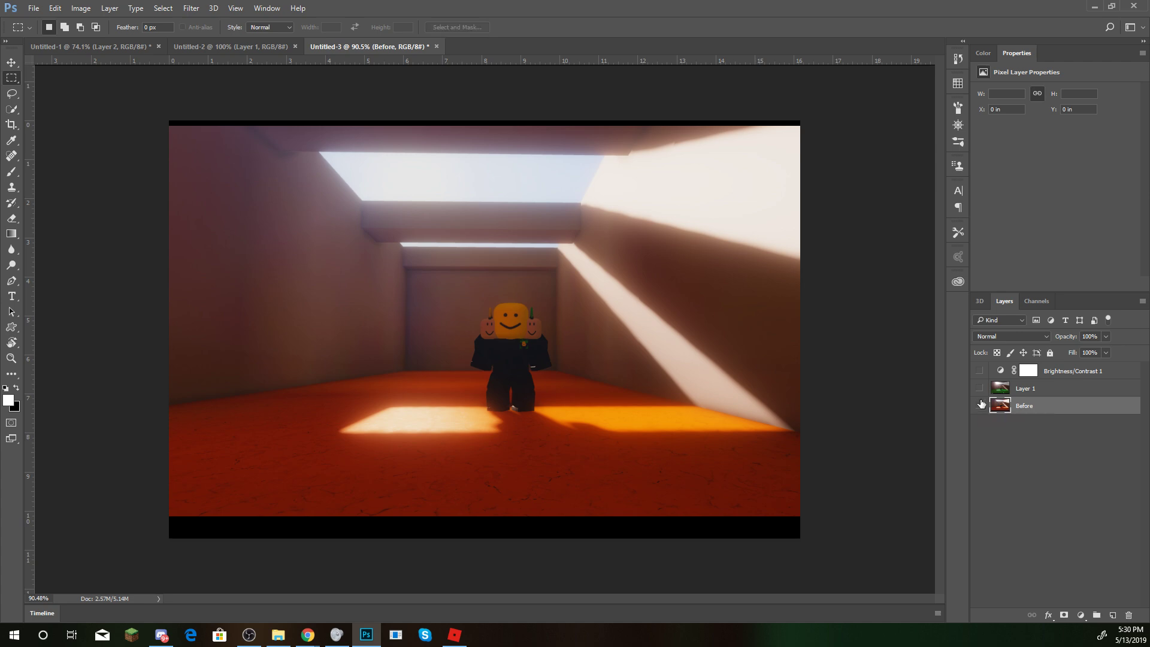
left_click(979, 406)
left_click(979, 388)
left_click(981, 371)
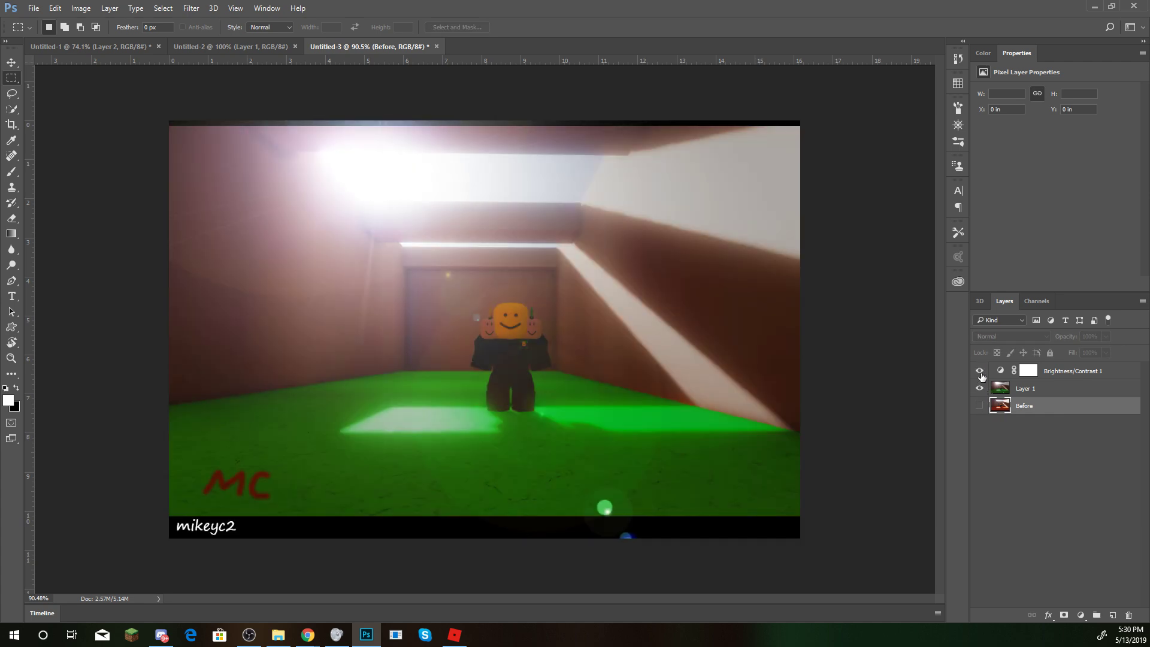
left_click(980, 370)
left_click(980, 388)
left_click(979, 406)
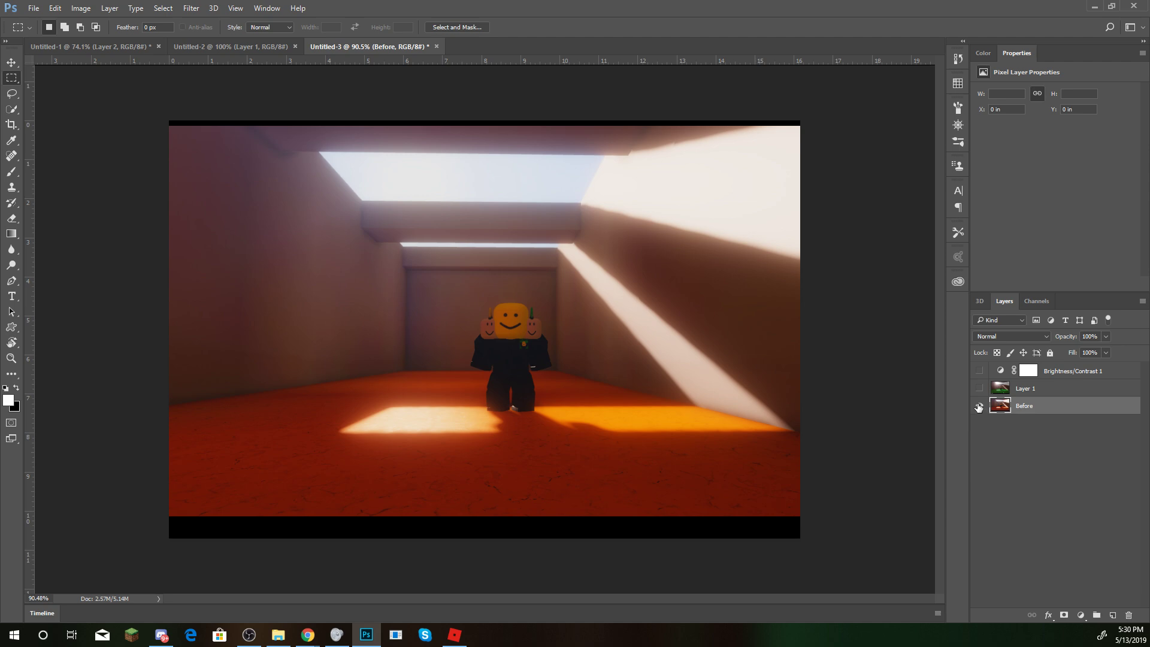
left_click(979, 406)
left_click(979, 388)
left_click(981, 370)
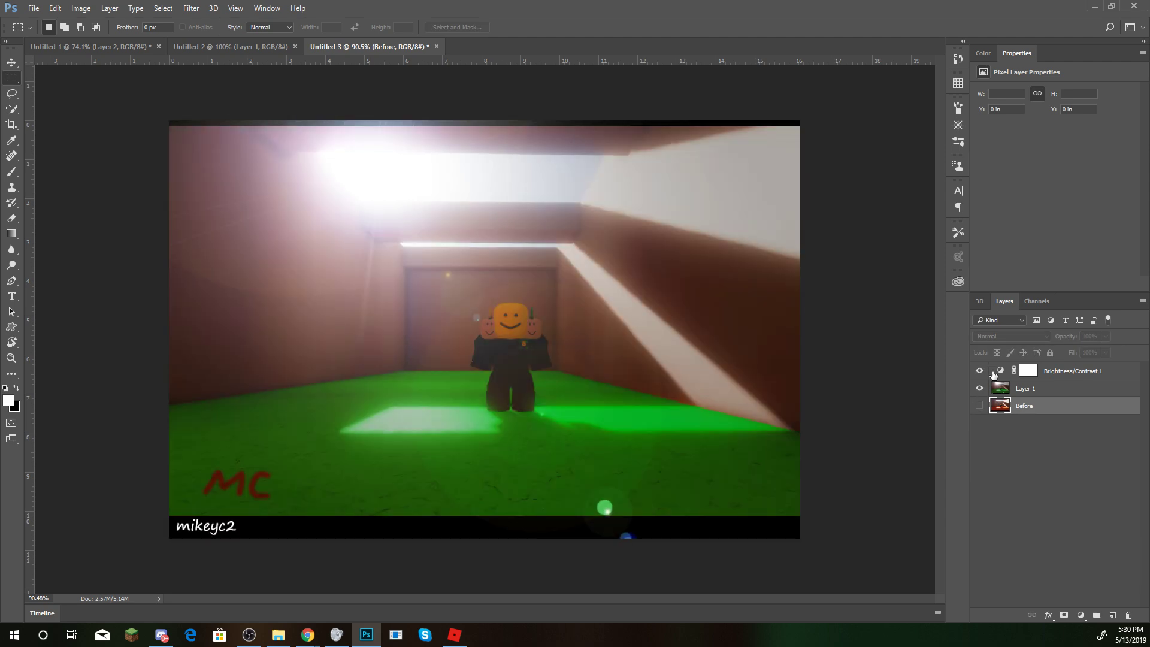